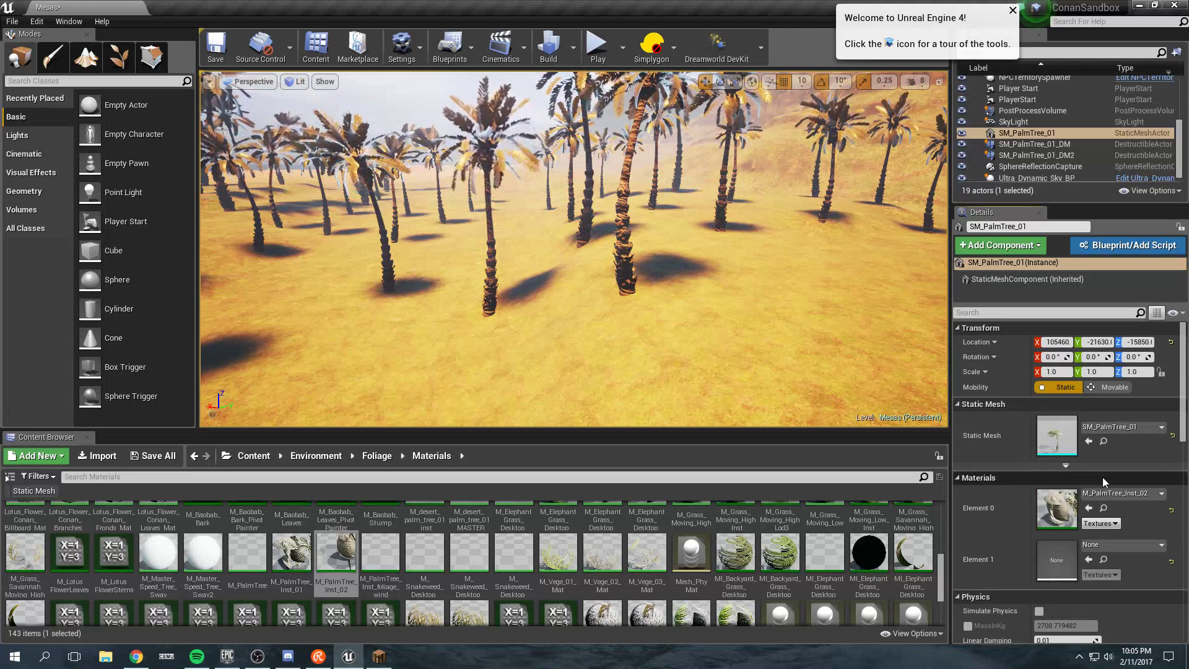
Drop an SM_PalmTree_01_DM destructible palm into the viewport and open M_PalmTree_Inst_nowind
left_click(1103, 441)
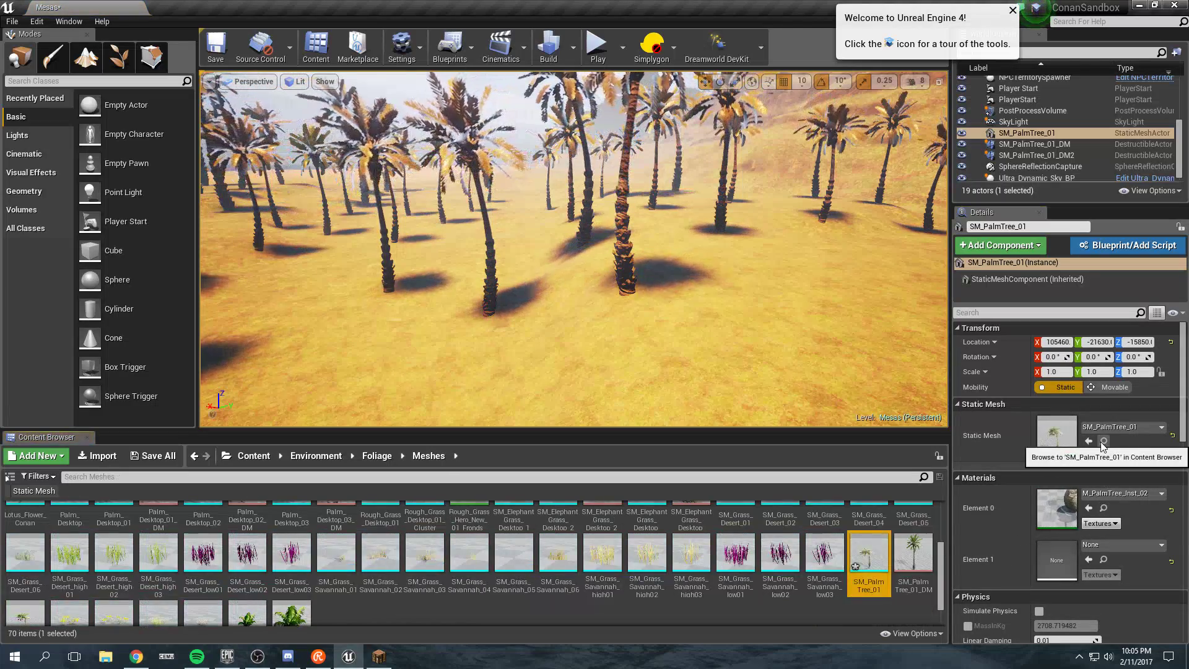
left_click_drag(914, 552, 813, 372)
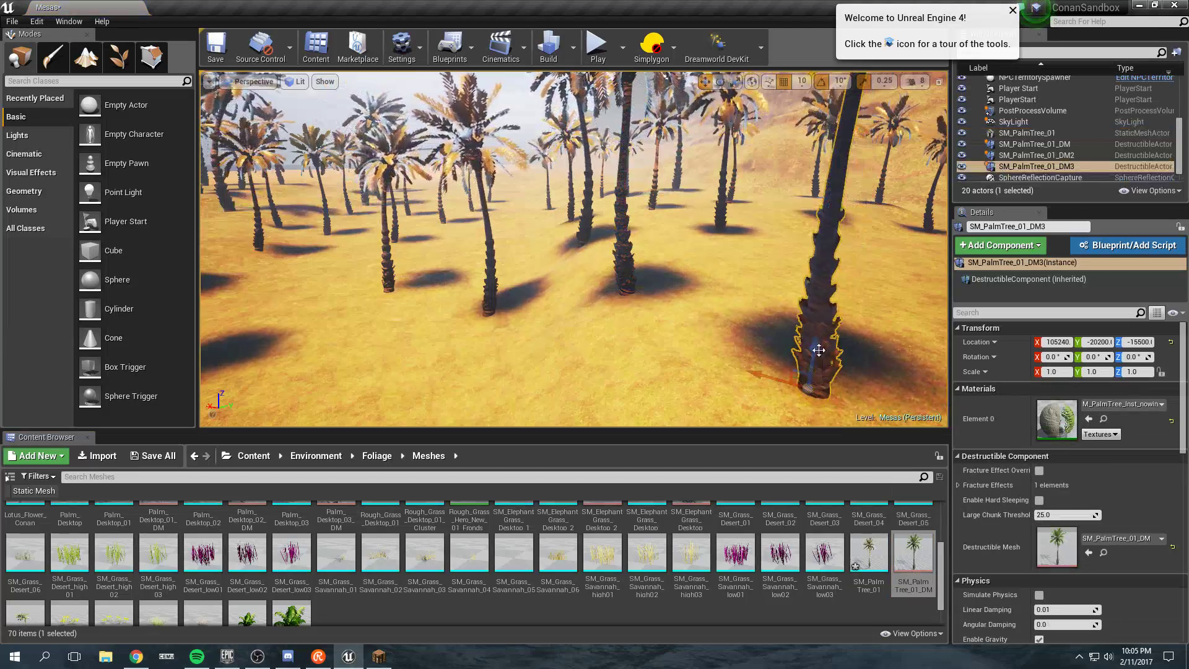
right_click_drag(771, 369, 771, 368)
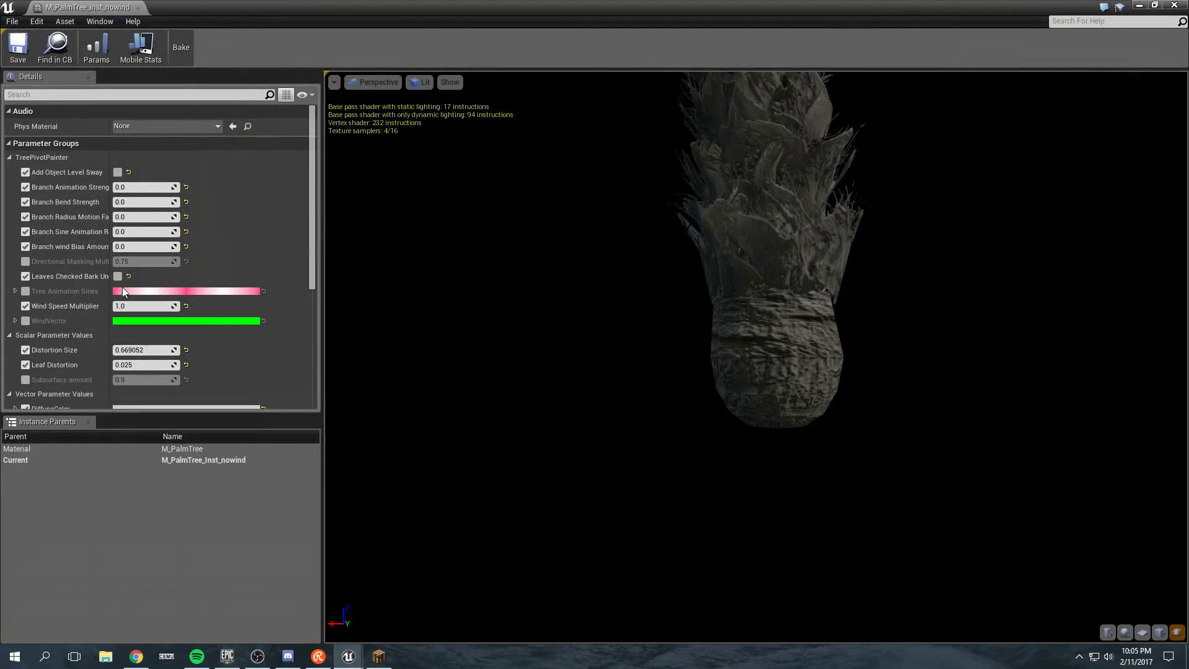
Tick Two Sided in M_PalmTree_Inst_nowind's overrides and save the instance
left_click(126, 96)
type("spe")
key("BackSpace")
key("BackSpace")
key("BackSpace")
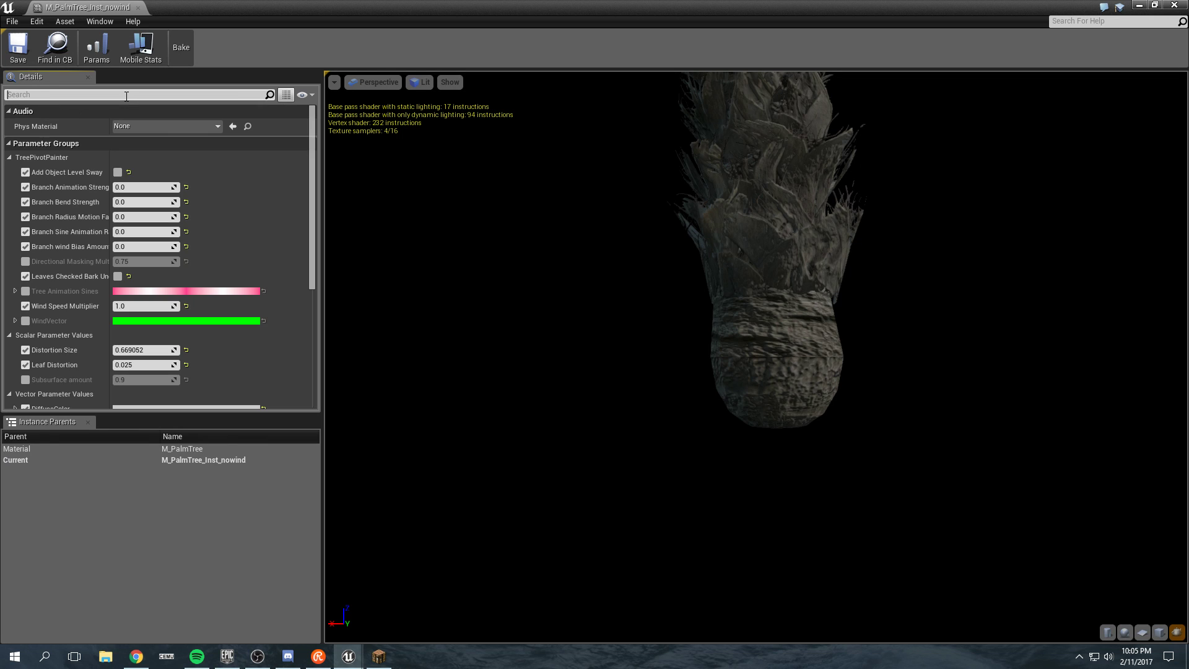
scroll(239, 260, "down", 1)
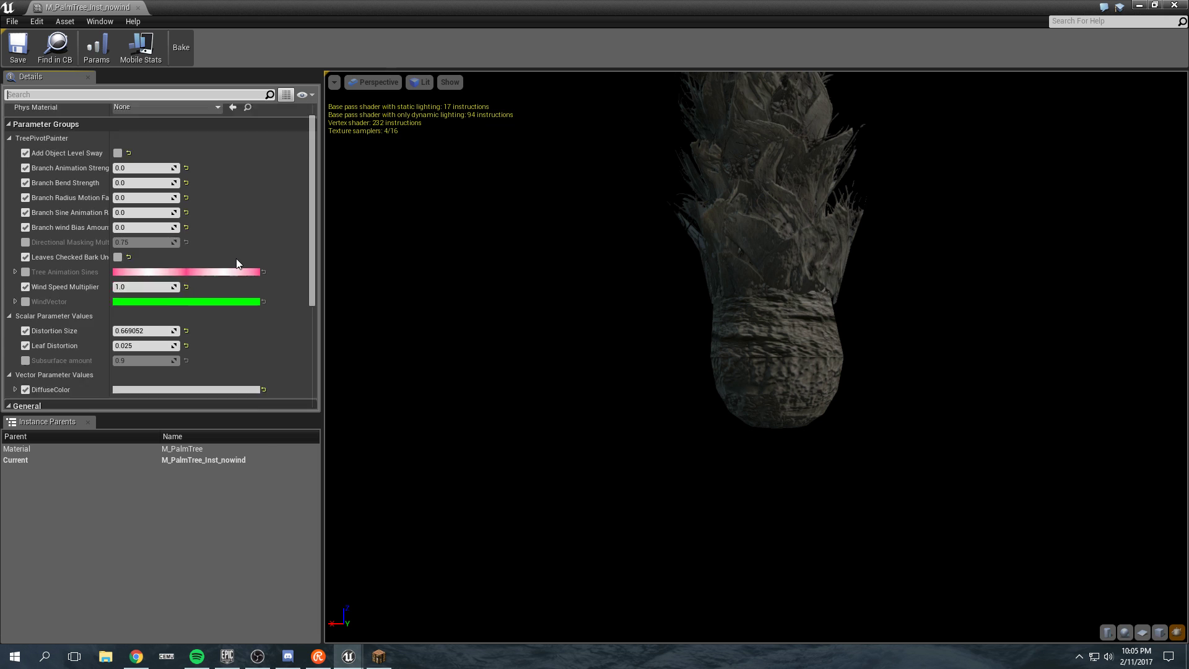
scroll(237, 262, "down", 2)
scroll(237, 264, "down", 1)
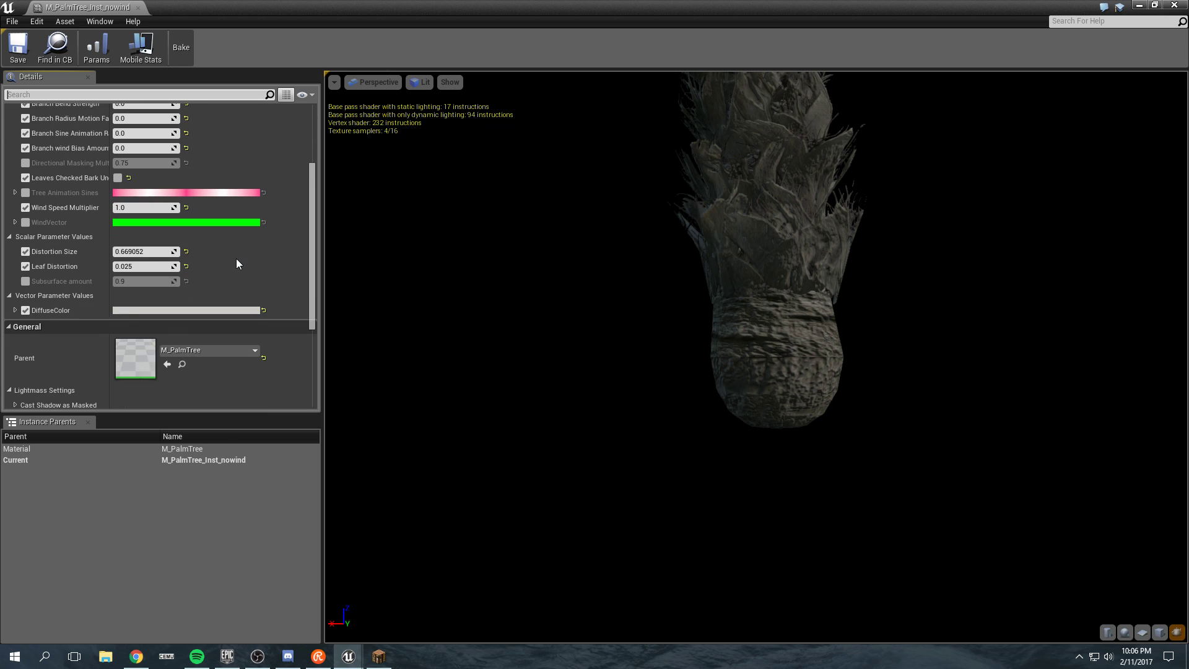
scroll(236, 264, "down", 2)
scroll(236, 264, "down", 2)
scroll(236, 264, "down", 1)
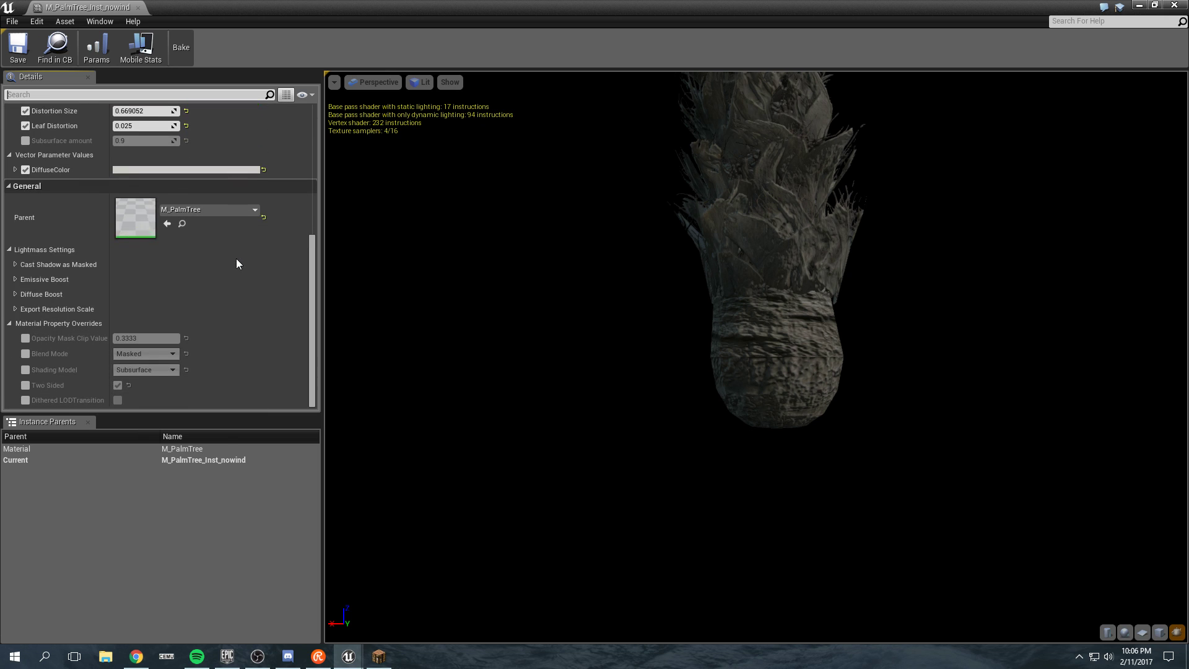
left_click(24, 386)
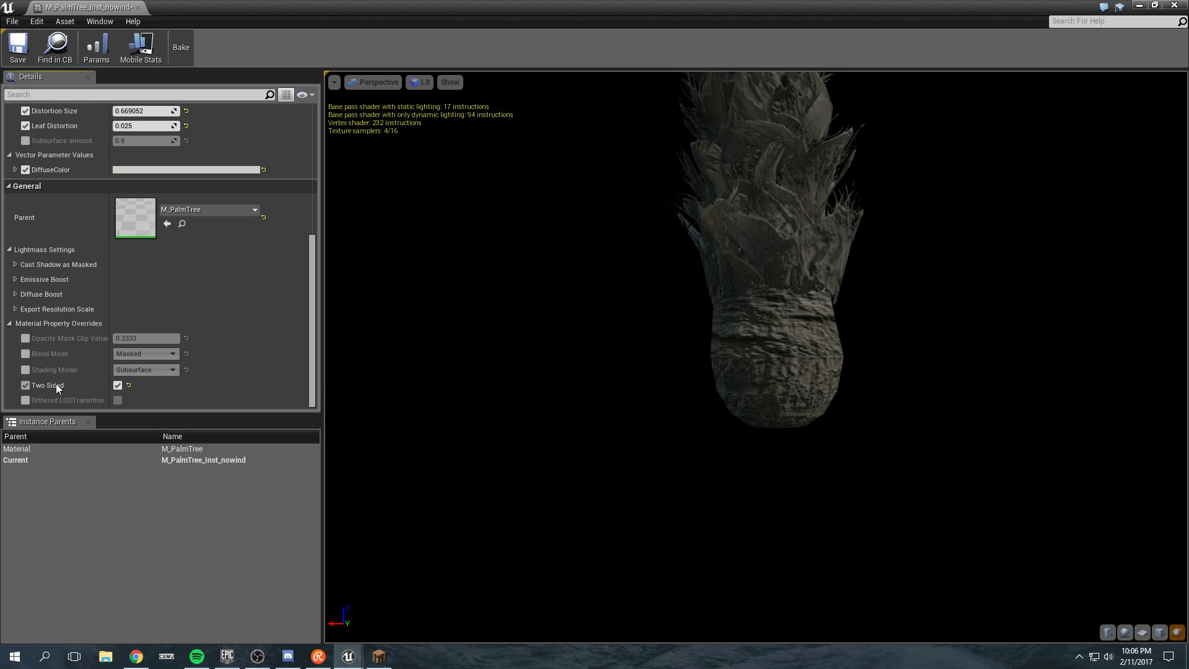
left_click(17, 51)
Check the new palm in the level, then open the parent M_PalmTree material
left_click_drag(604, 6, 646, 367)
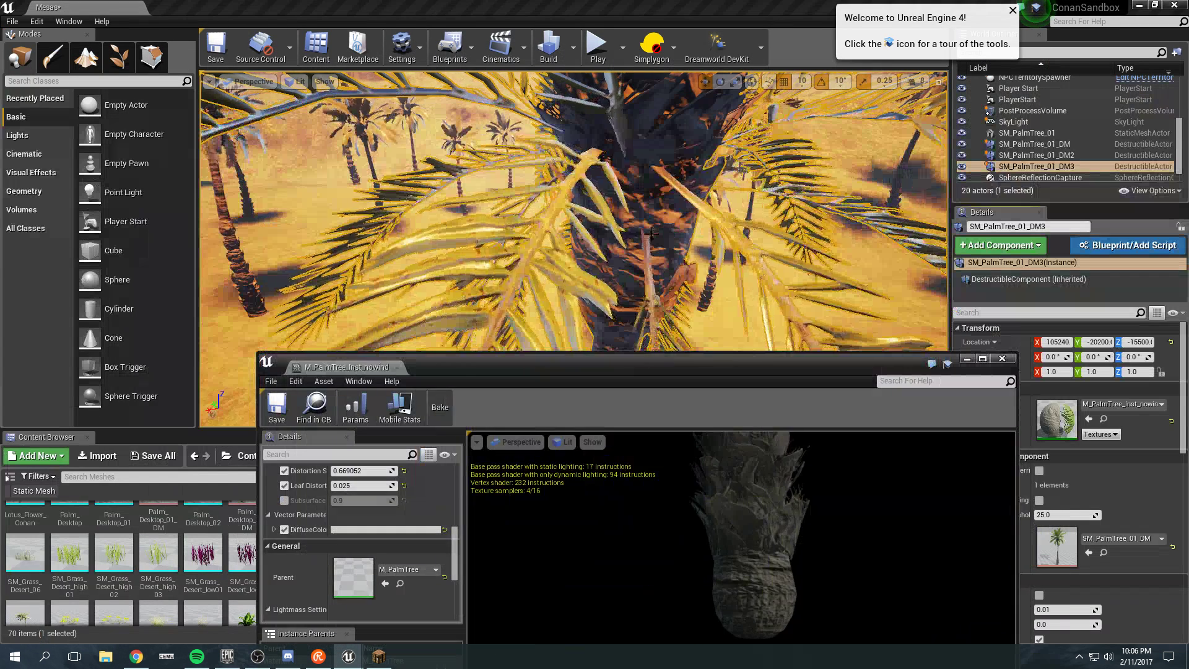
right_click_drag(650, 234, 594, 279)
double_click(560, 366)
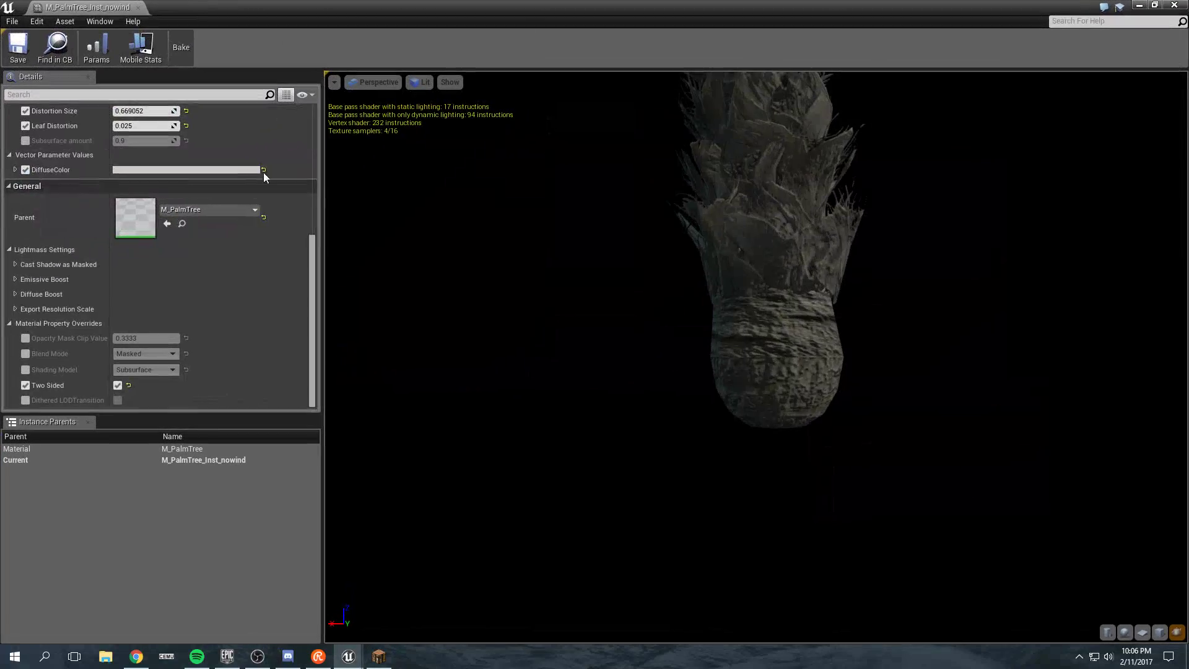
scroll(193, 191, "up", 2)
scroll(194, 190, "up", 1)
scroll(194, 190, "up", 1)
scroll(193, 191, "up", 1)
right_click_drag(228, 247, 228, 283)
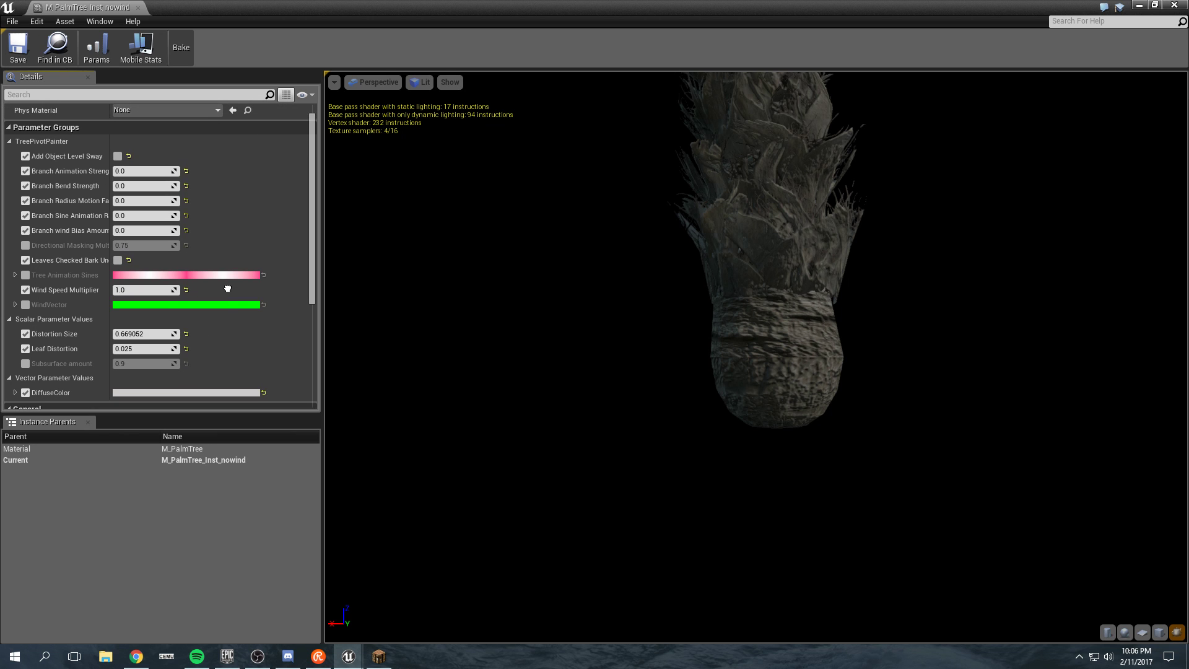
right_click_drag(228, 283, 228, 306)
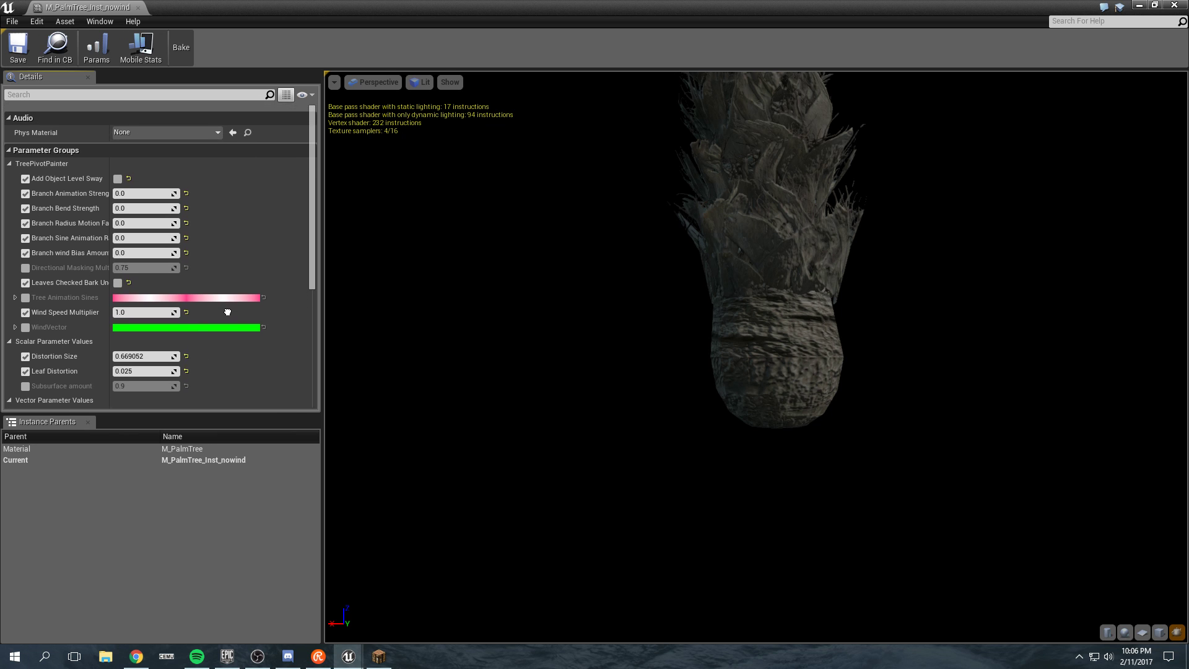
scroll(228, 306, "down", 8)
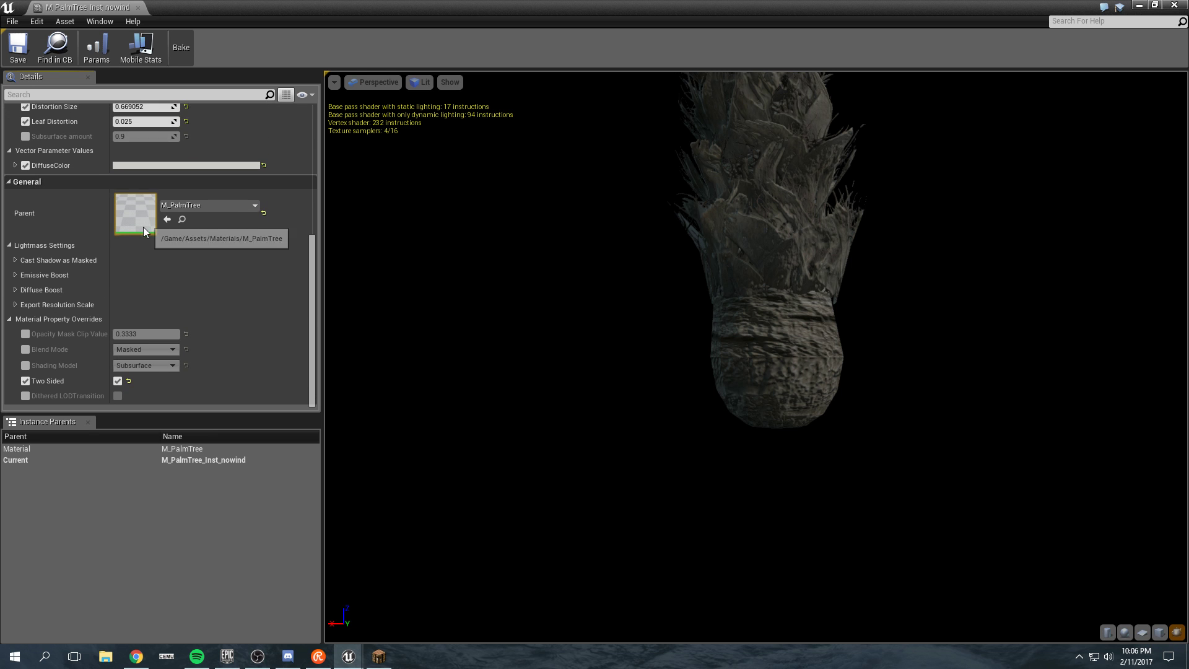
double_click(143, 231)
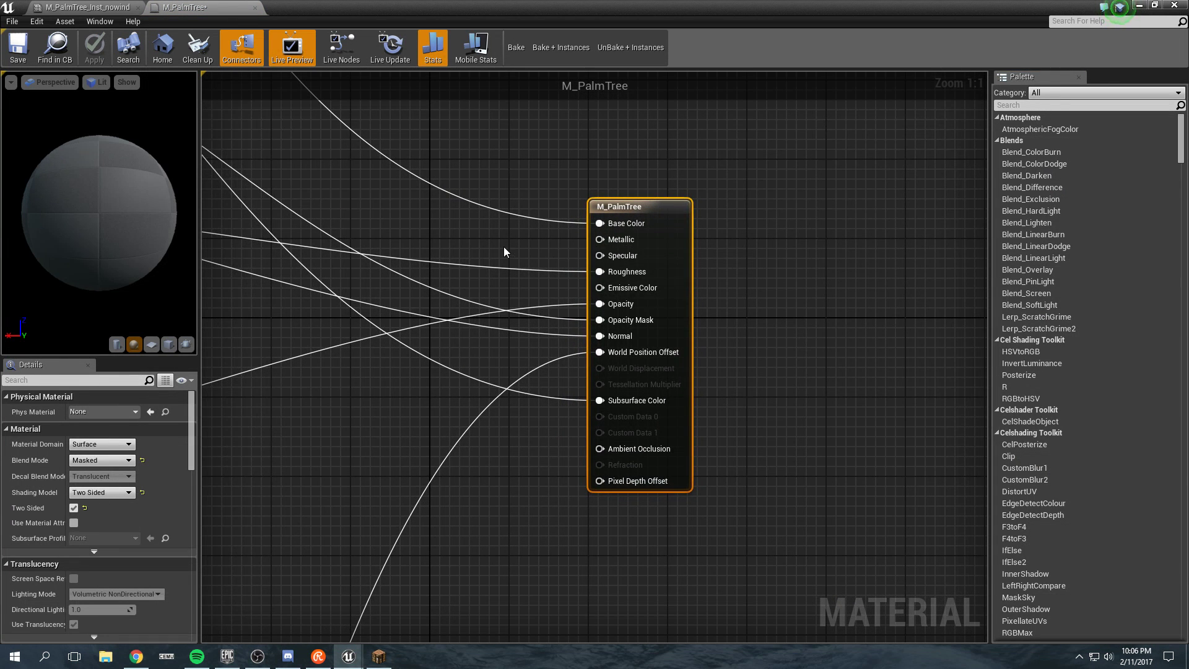
Add a Constant 0 node wired into Specular
left_click(505, 246)
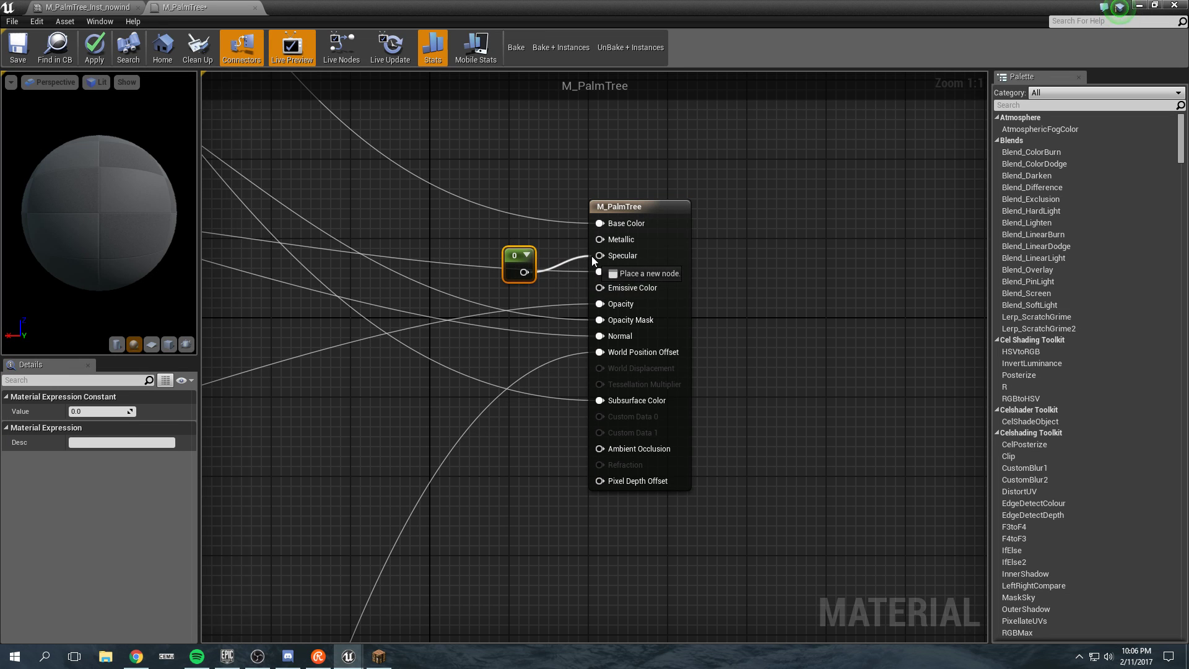
left_click_drag(593, 261, 600, 256)
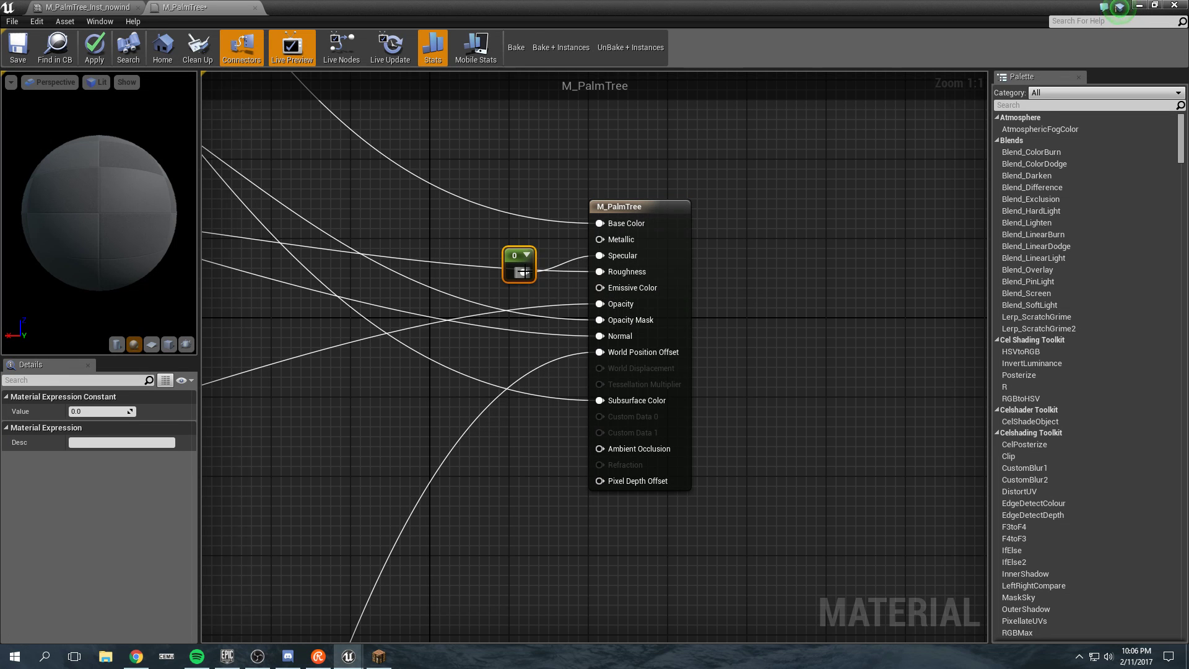
left_click_drag(524, 271, 605, 274)
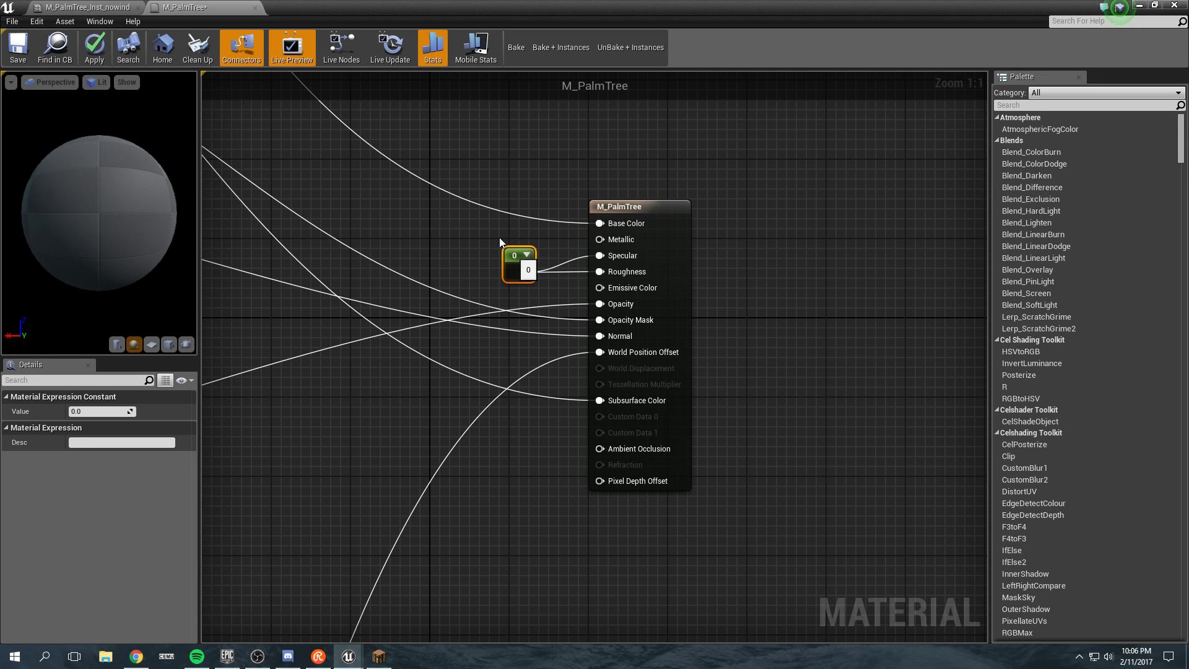
left_click_drag(516, 254, 372, 207)
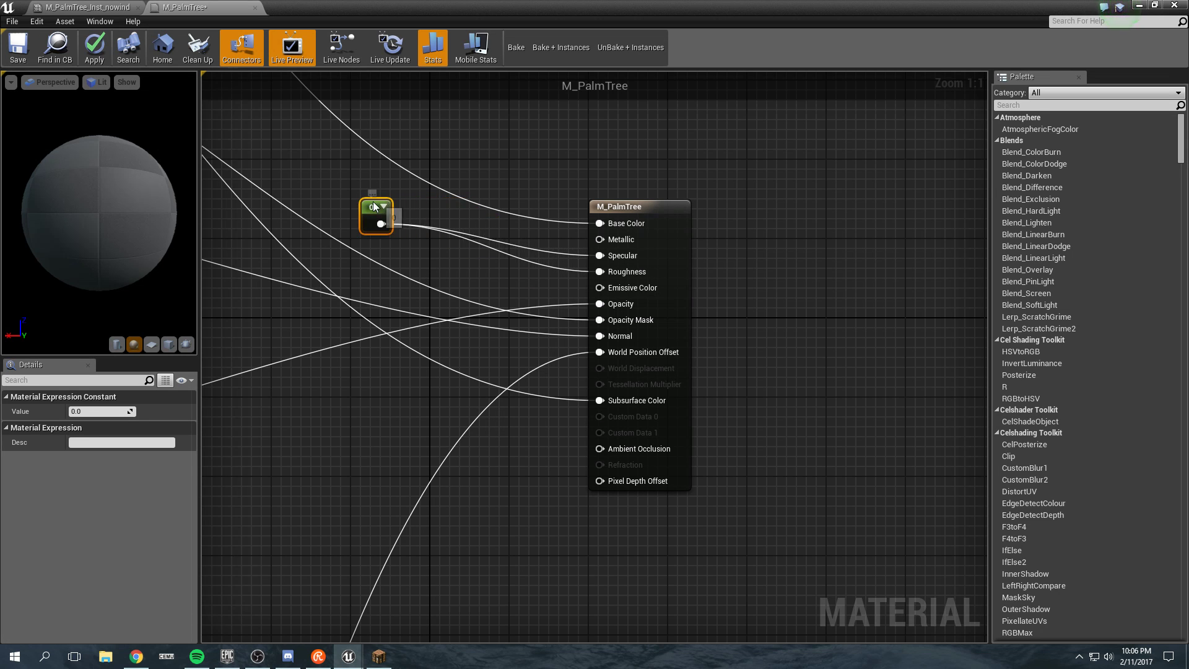
Feed Roughness from a second Constant node with value 5
left_click(438, 266)
left_click_drag(458, 291, 601, 272)
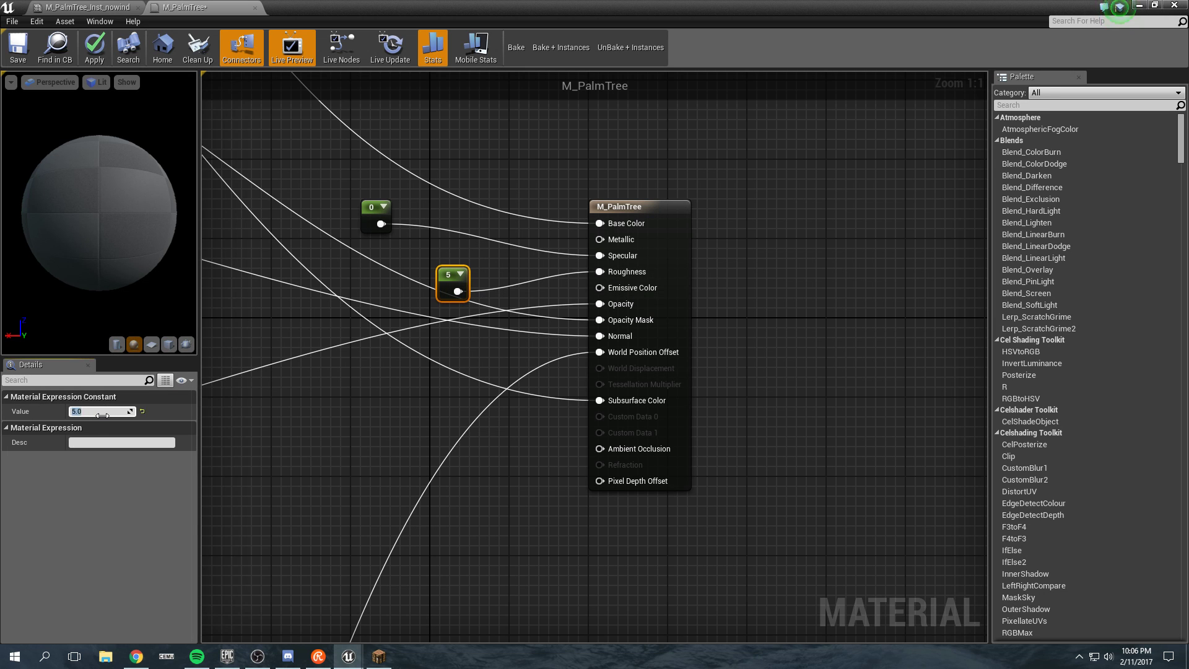
left_click(382, 207)
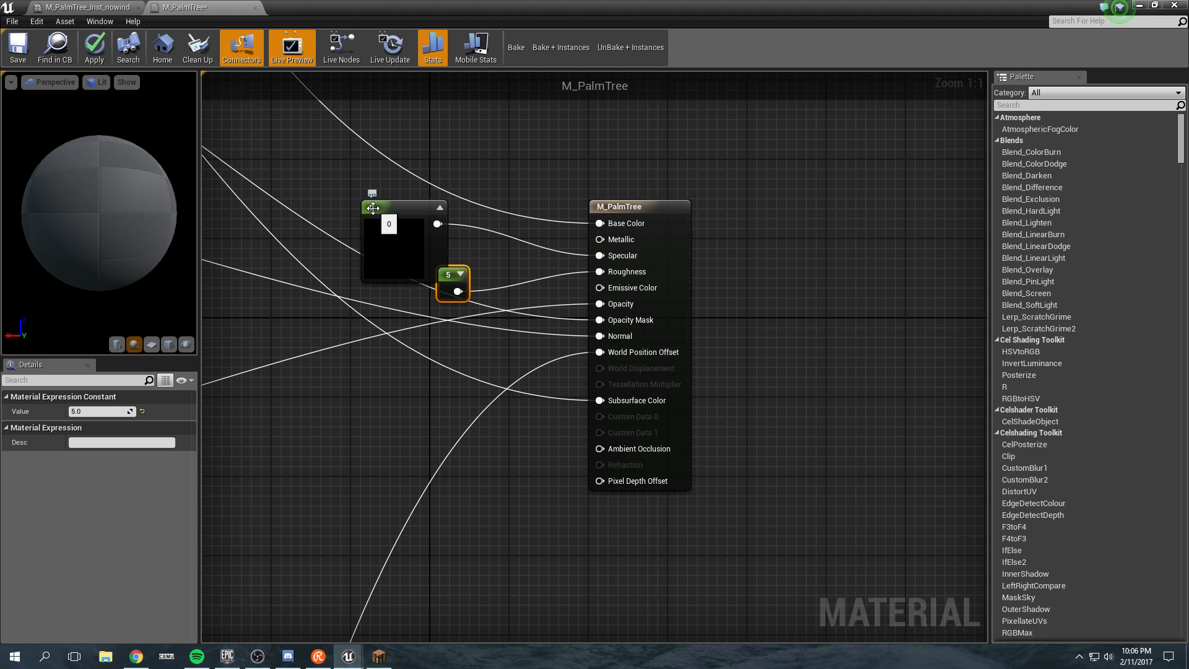
left_click_drag(402, 207, 429, 156)
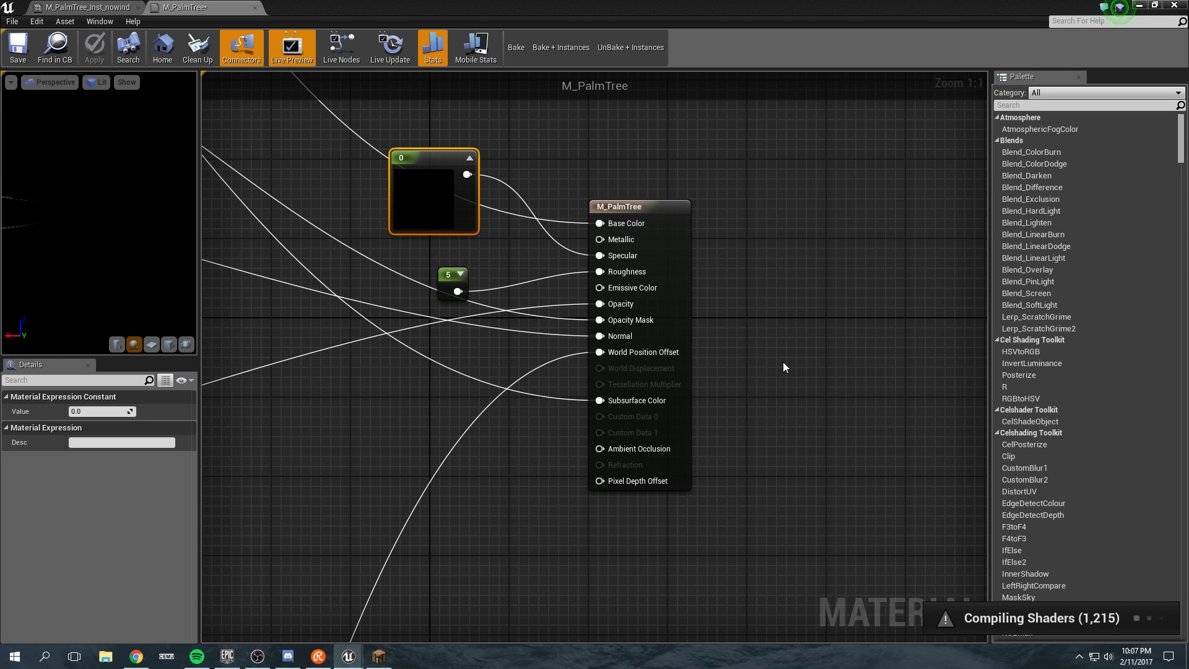
Switch to Minecraft, resume the game and walk forward through the tunnel
left_click(379, 656)
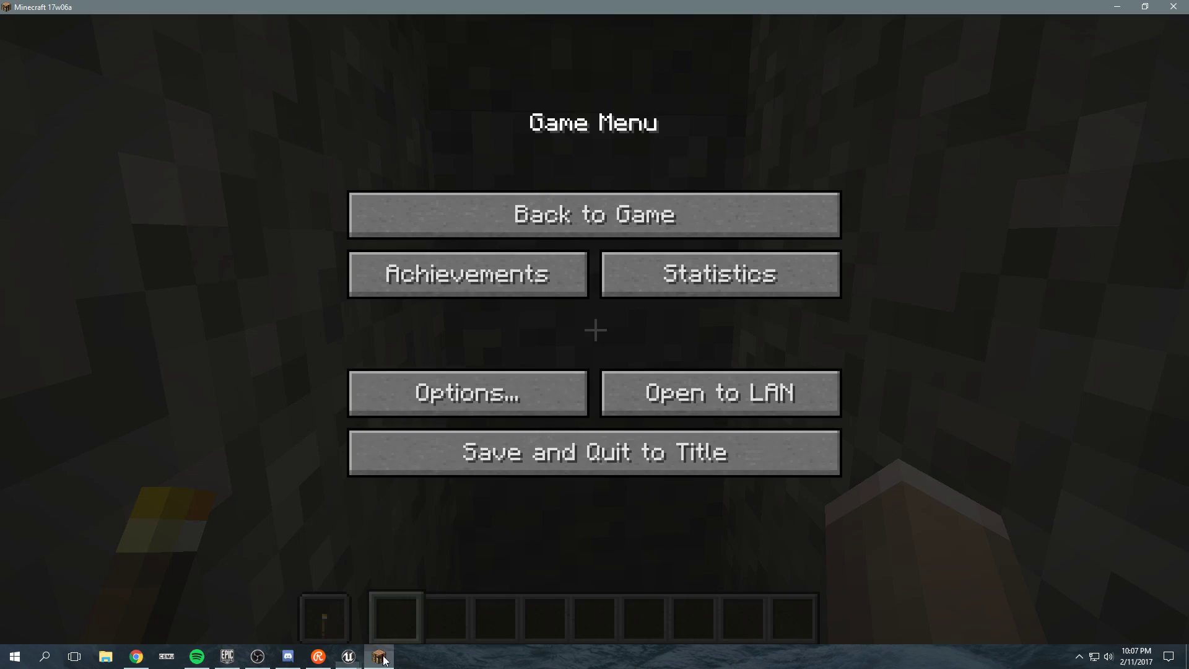
left_click(569, 199)
key("w")
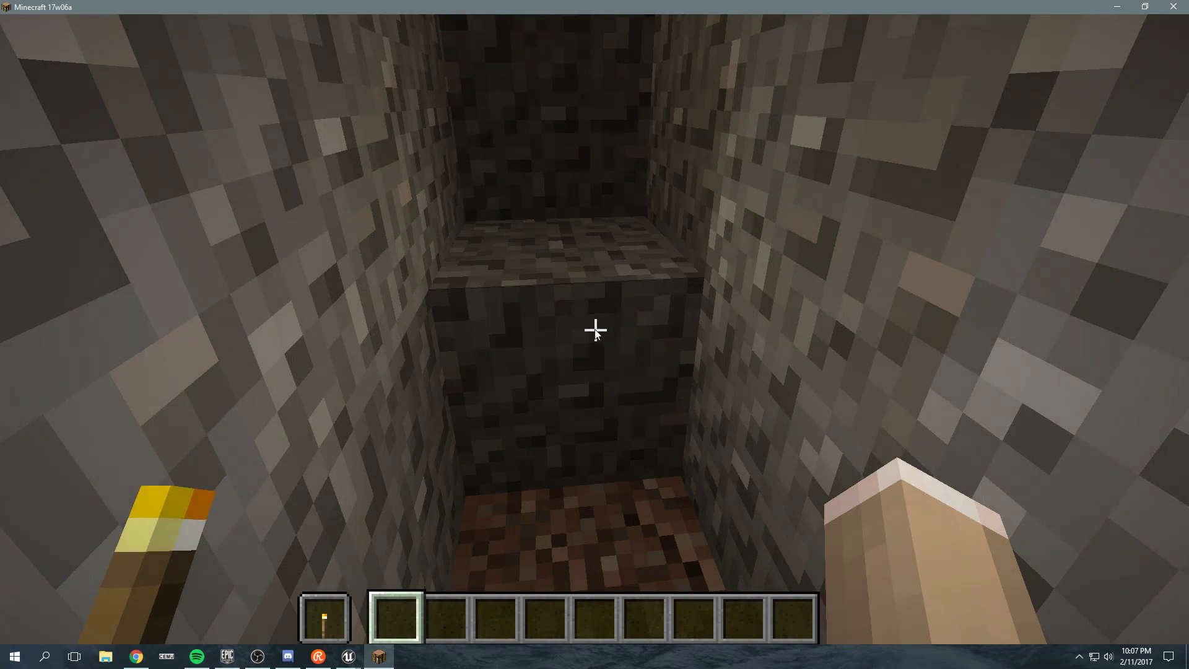
Move Black Glazed Terracotta from Decoration Blocks into the last hotbar slot
key("e")
left_click(601, 131)
left_click(525, 135)
left_click(476, 134)
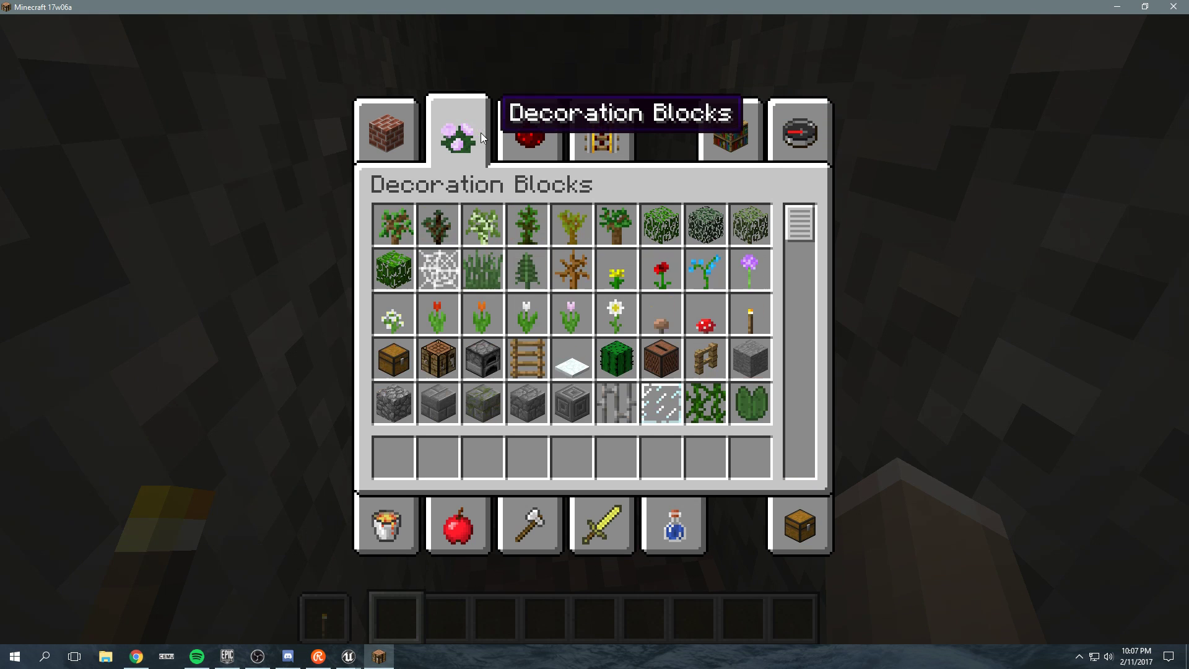
scroll(555, 372, "down", 5)
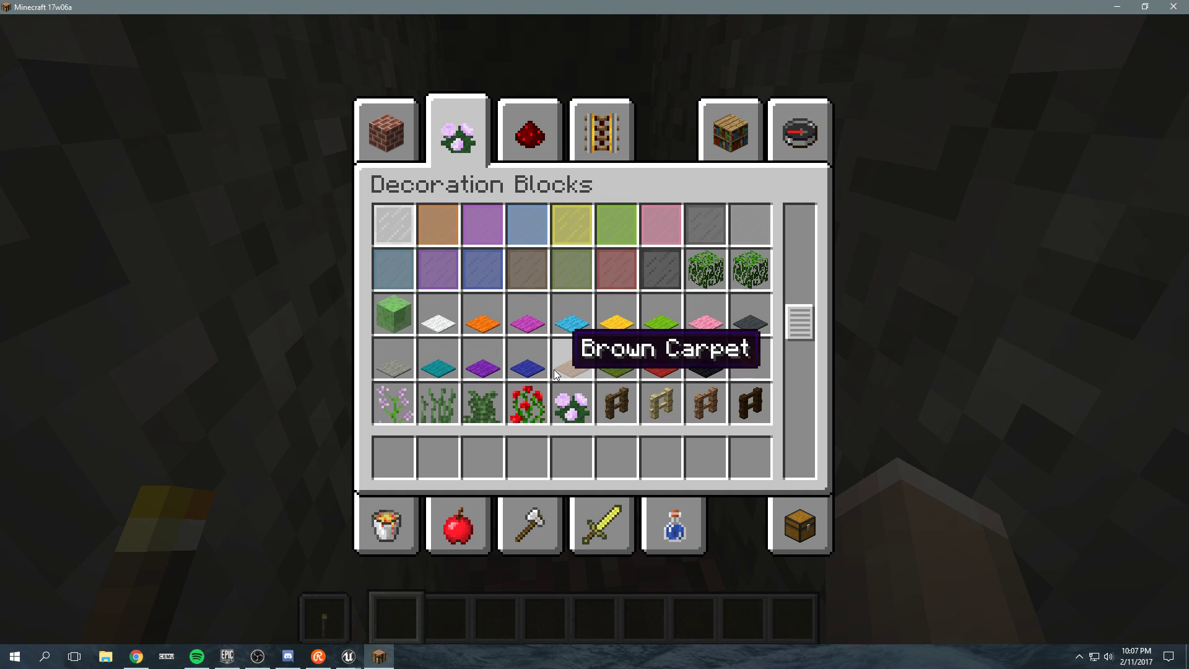
left_click(409, 140)
left_click(458, 135)
scroll(634, 302, "down", 7)
scroll(634, 301, "down", 3)
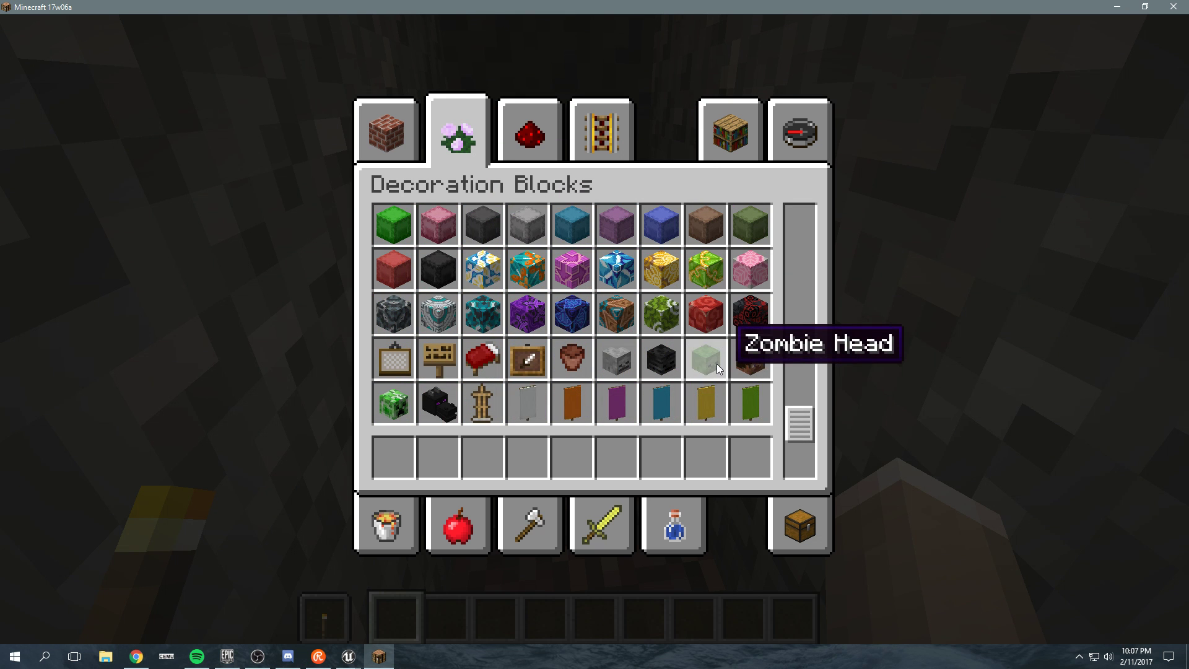
left_click(746, 318)
left_click(755, 462)
key("e")
scroll(595, 336, "down", 5)
scroll(596, 335, "down", 4)
scroll(594, 334, "up", 2)
scroll(595, 330, "down", 1)
Lay Black Glazed Terracotta along the tunnel floor and ceiling
right_click(595, 329)
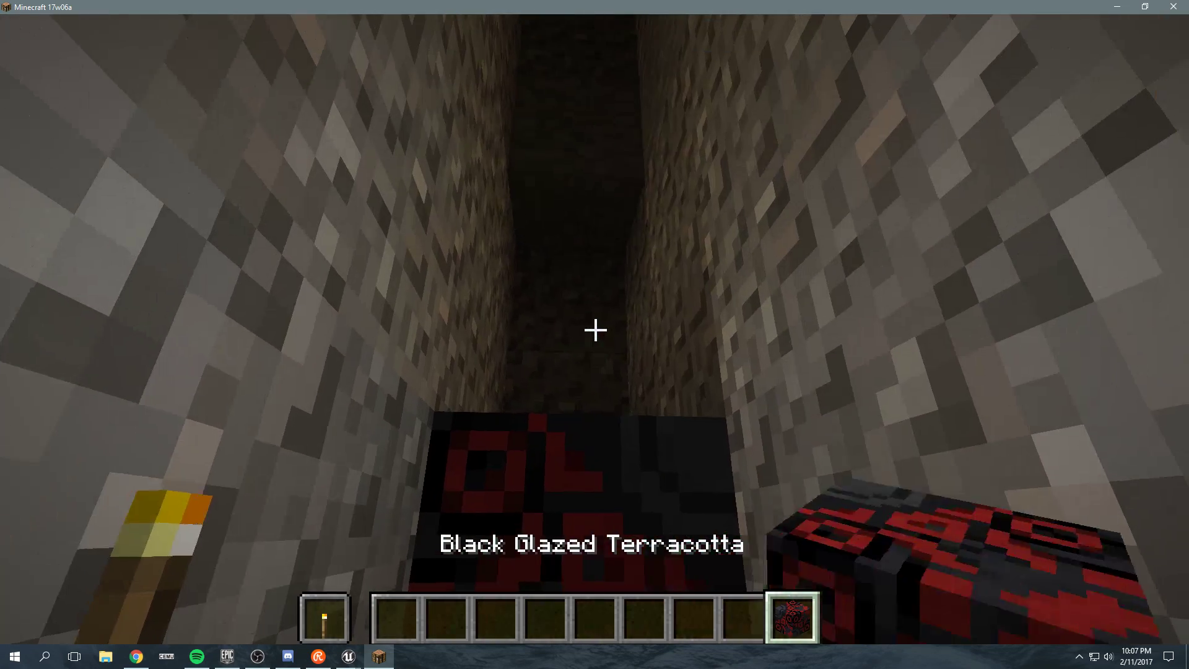
key("w")
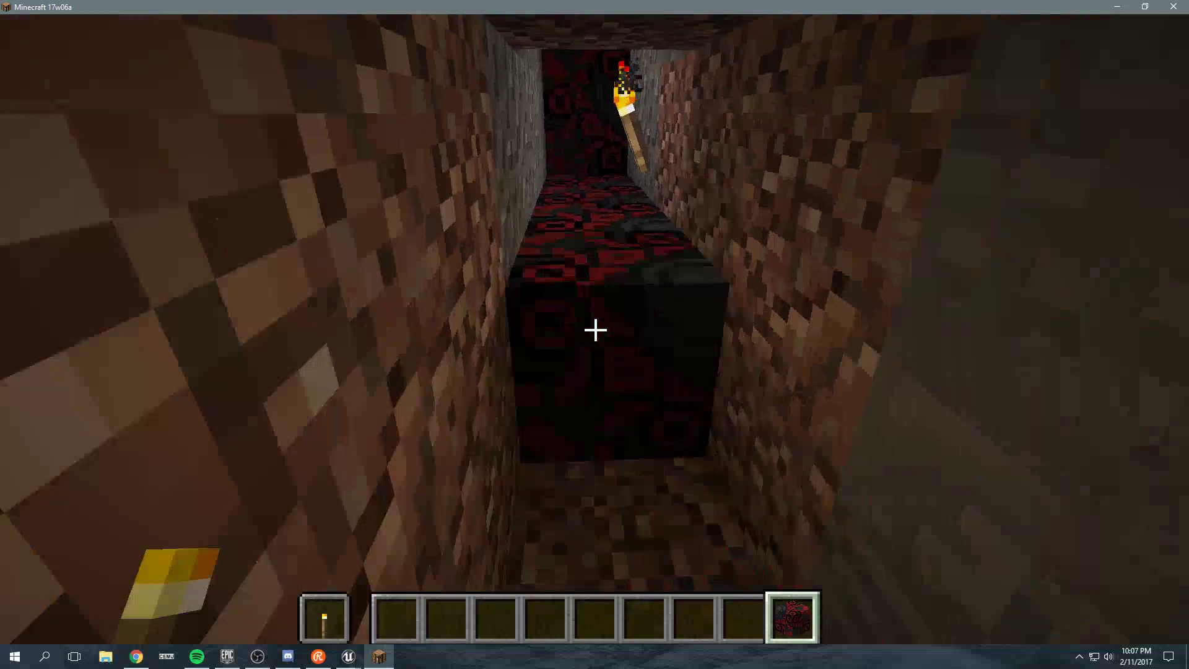
key("s")
right_click(596, 330)
right_click(595, 330)
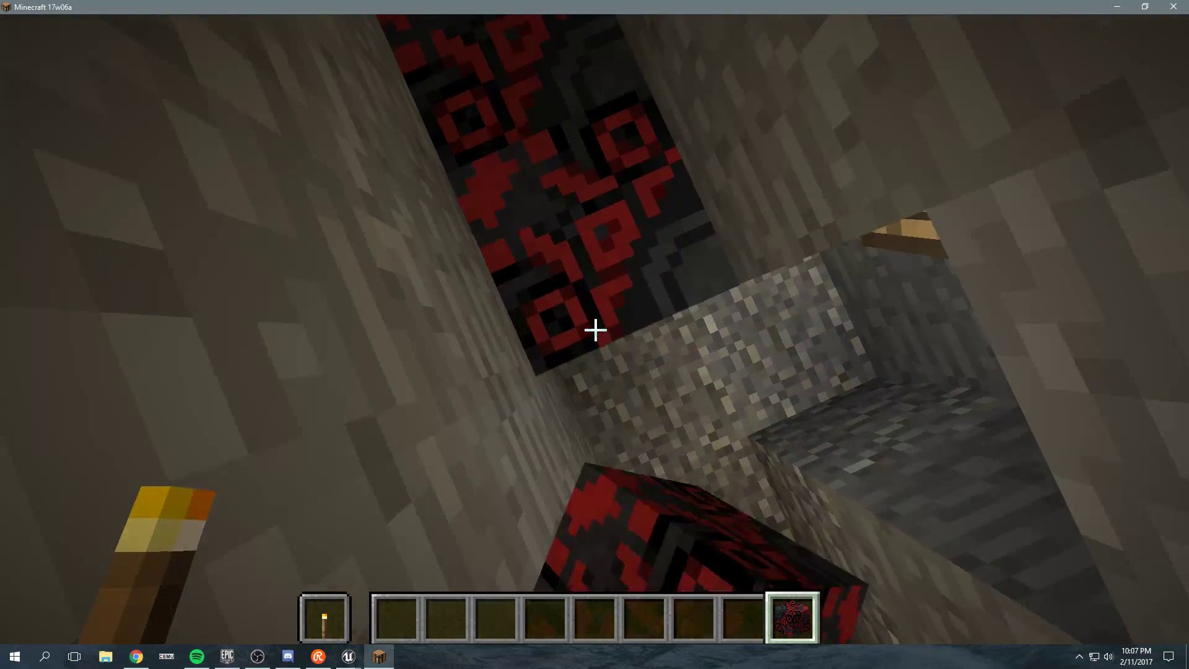
right_click(595, 330)
key("w")
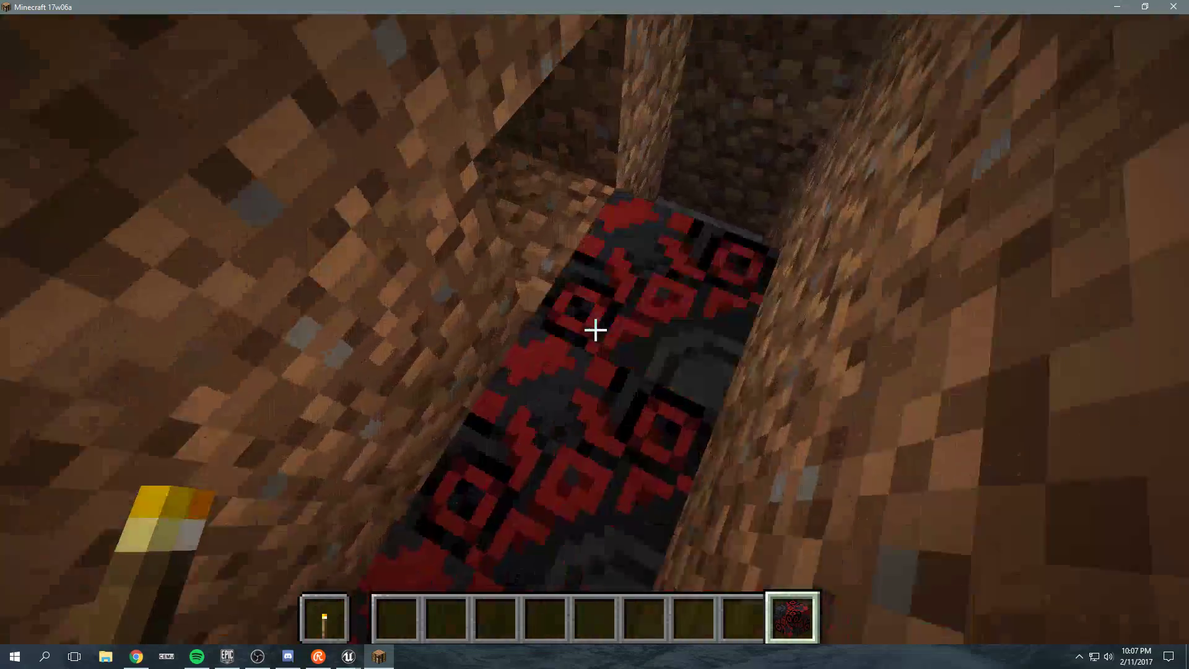
key("s")
right_click(594, 329)
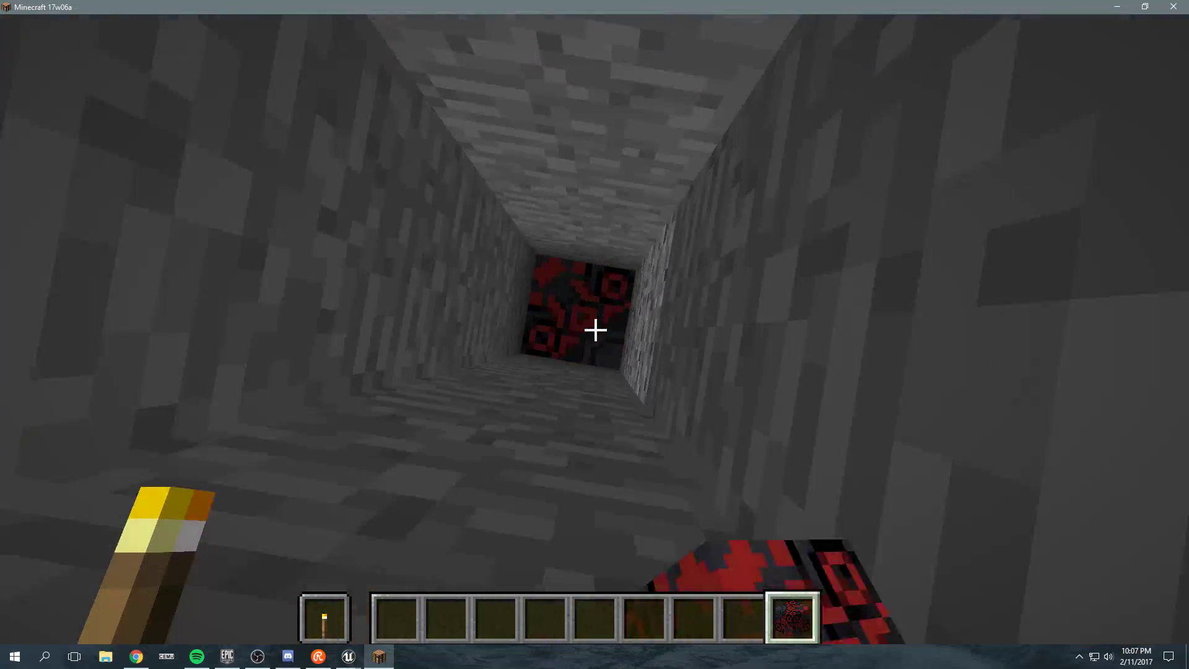
right_click(594, 330)
Climb the shaft to the surface and plug its opening with two terracotta blocks
key("space")
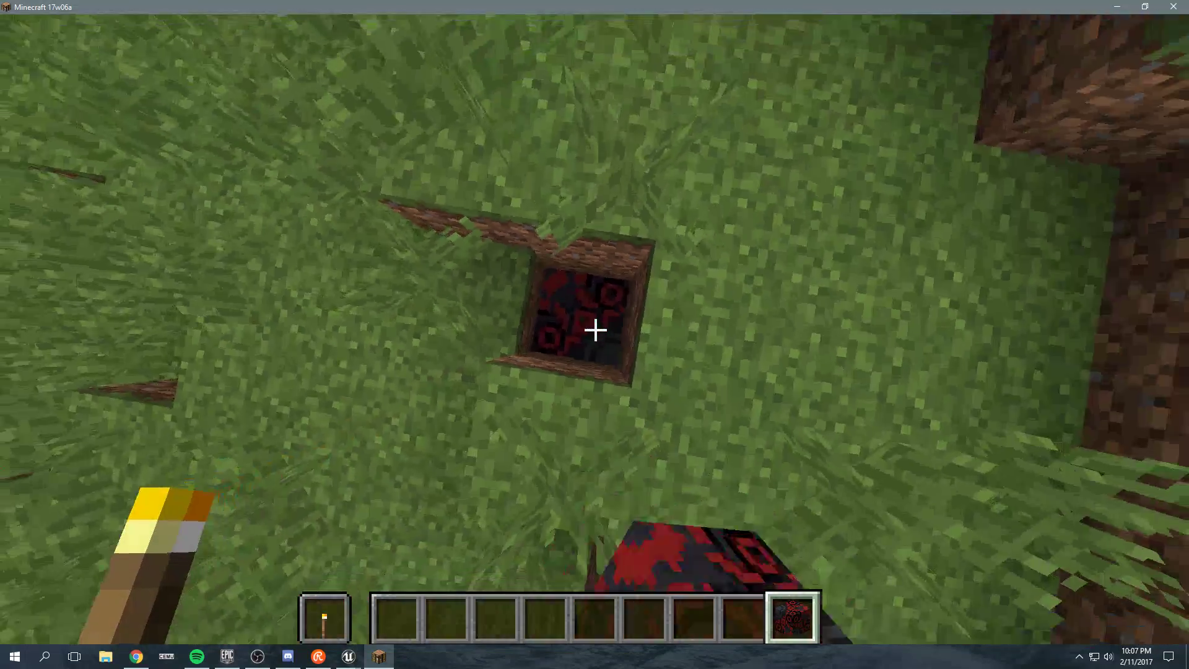
right_click(594, 330)
right_click(594, 330)
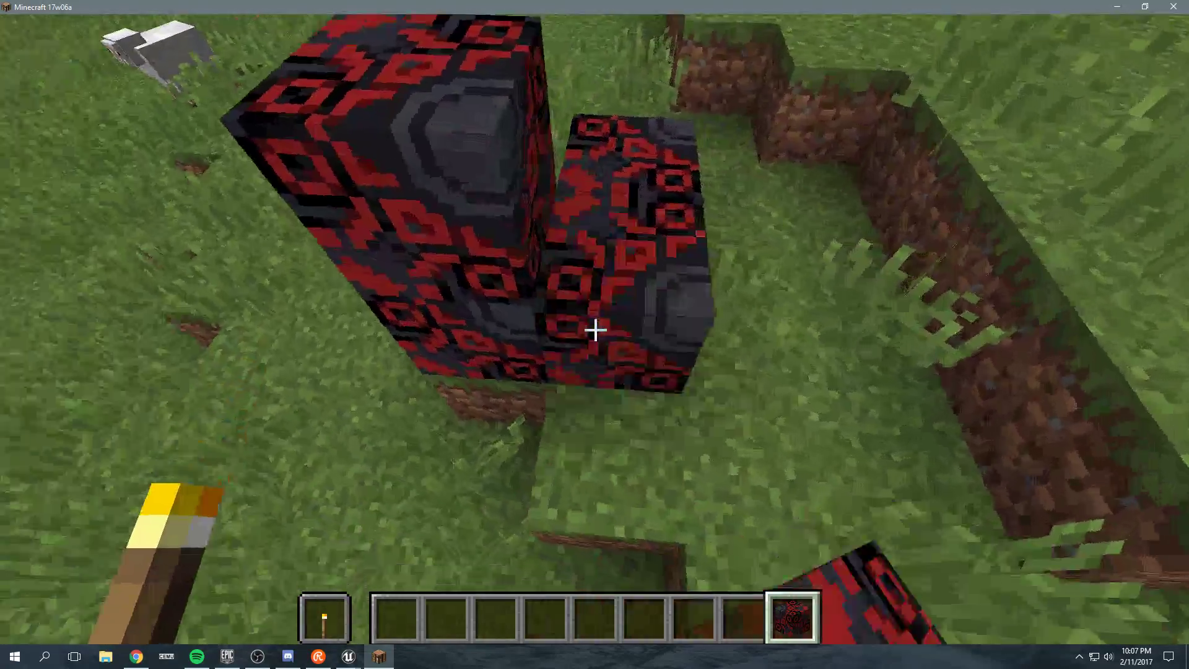
Add terracotta blocks on the grass to fill out the structure
key("s")
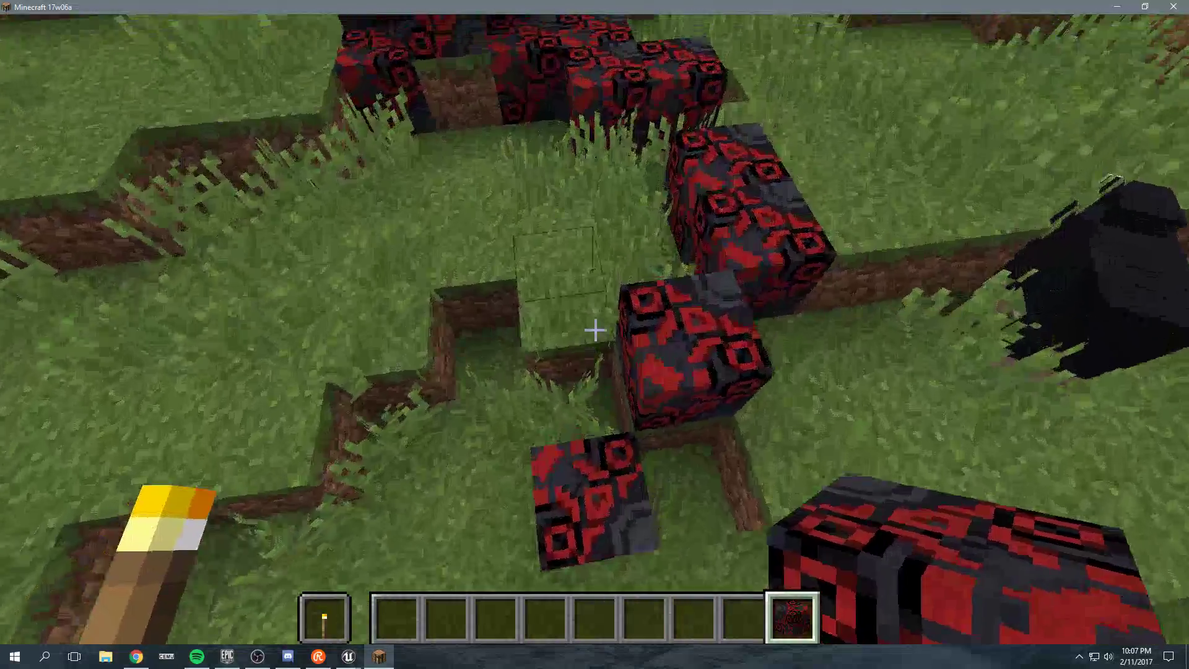
right_click(595, 330)
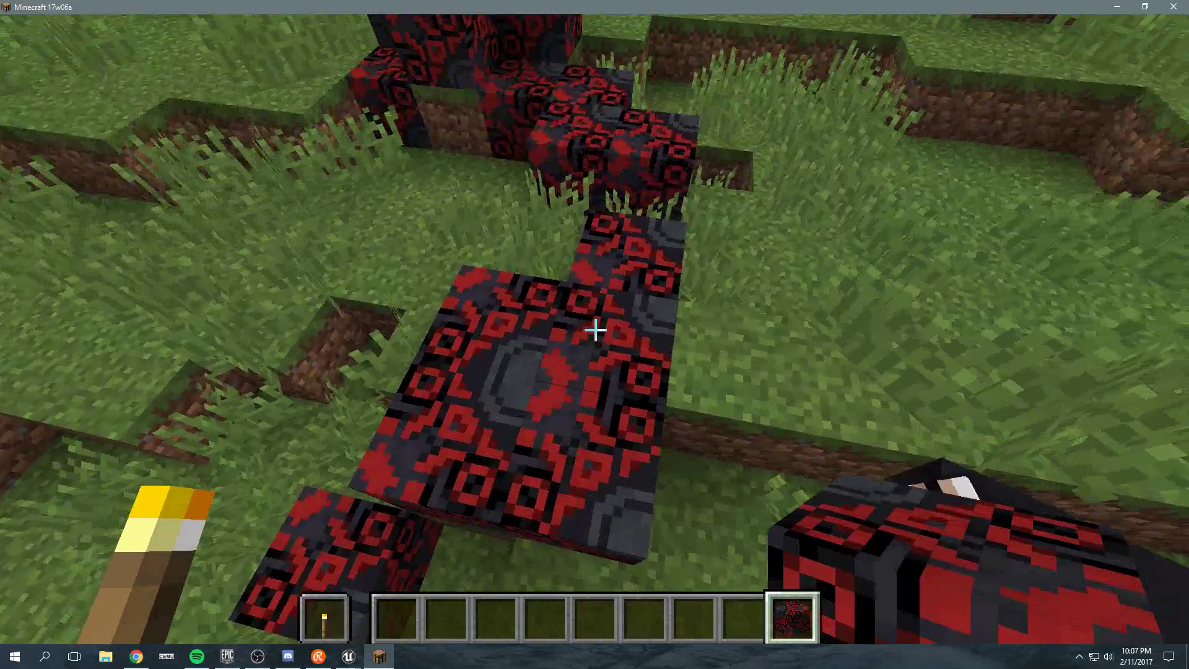
left_click(595, 330)
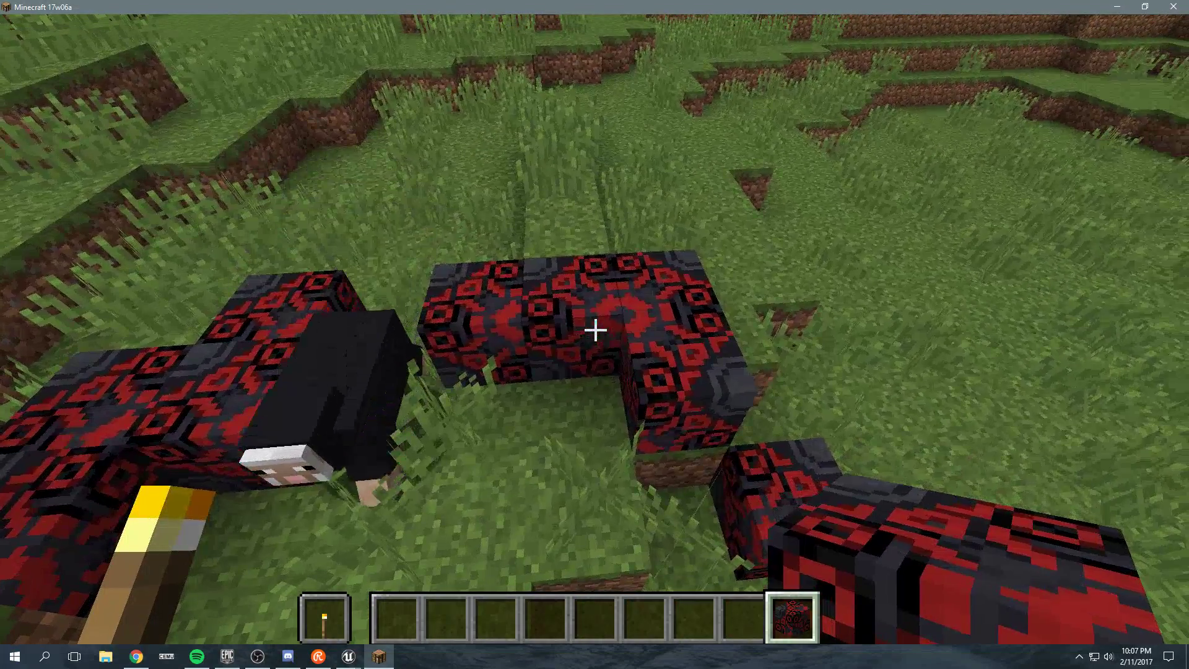
right_click(595, 330)
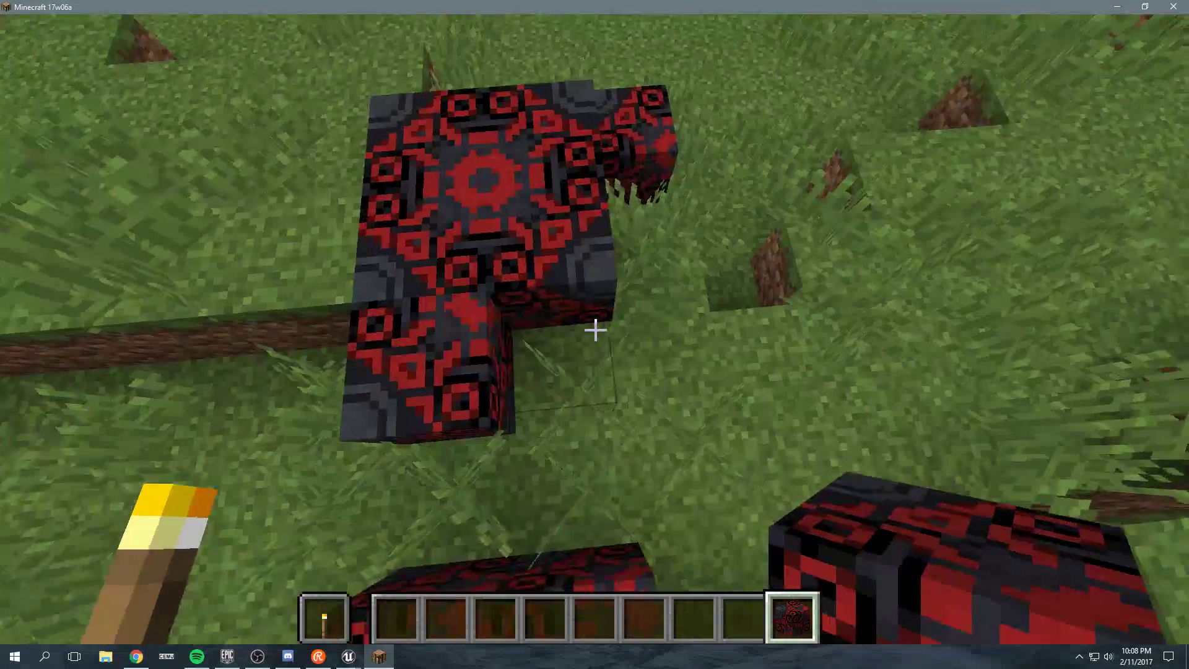
right_click(595, 330)
Place and break a few more terracotta blocks, then pause with Esc
left_click(595, 330)
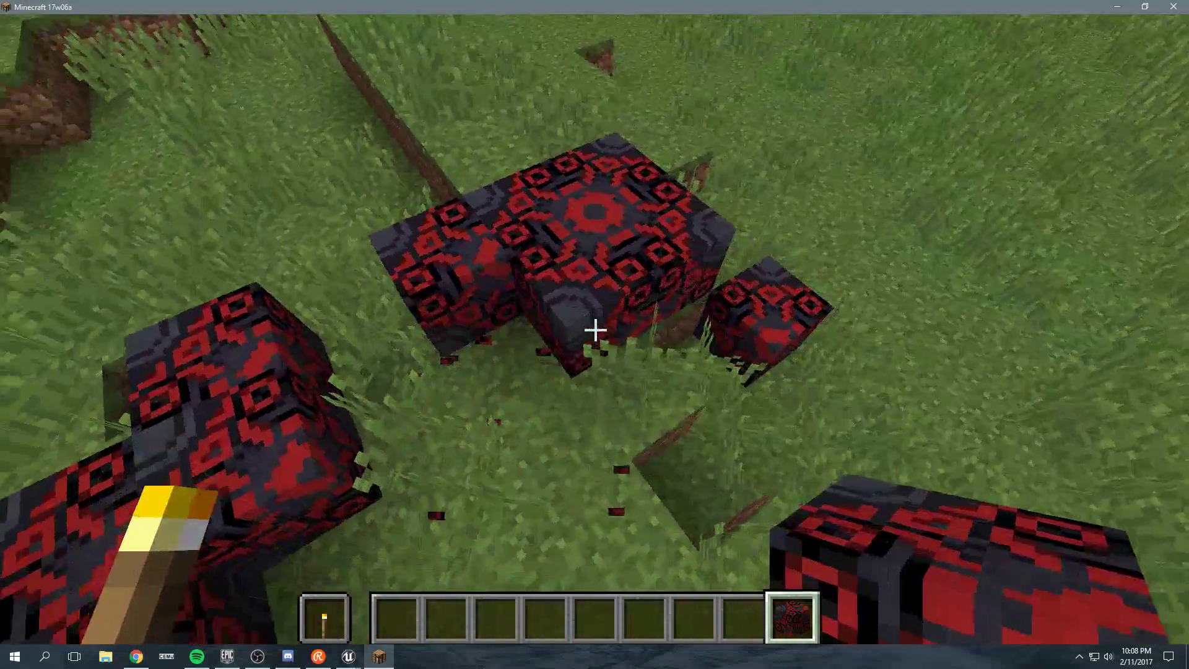
right_click(595, 330)
left_click(595, 330)
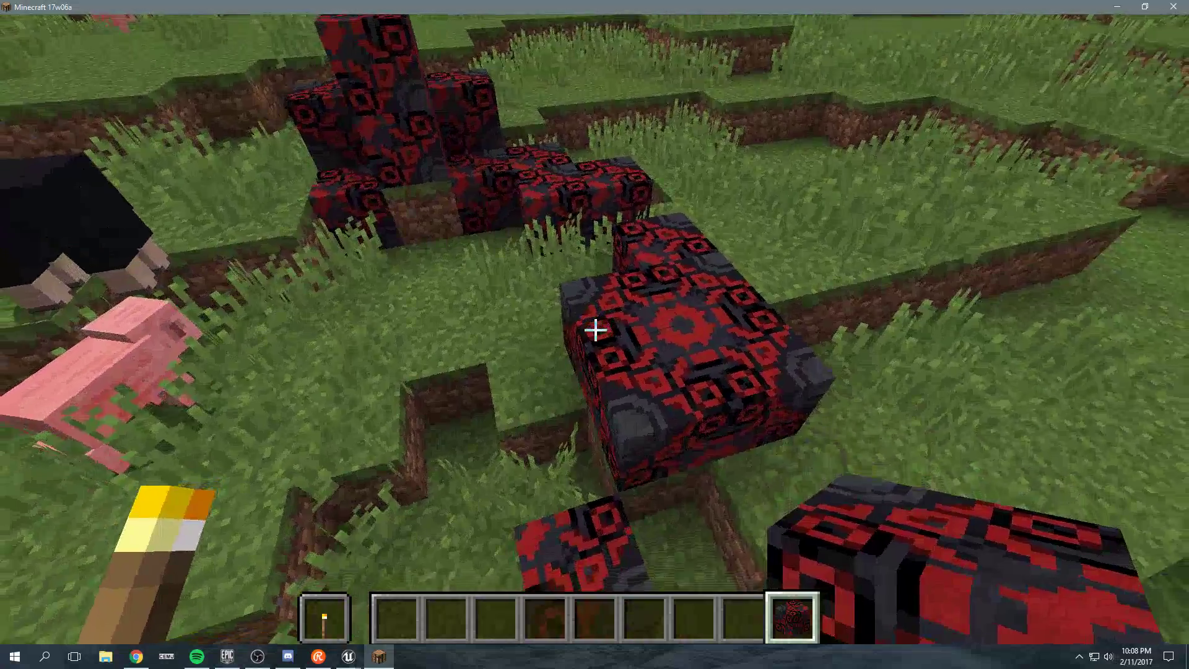
right_click(595, 329)
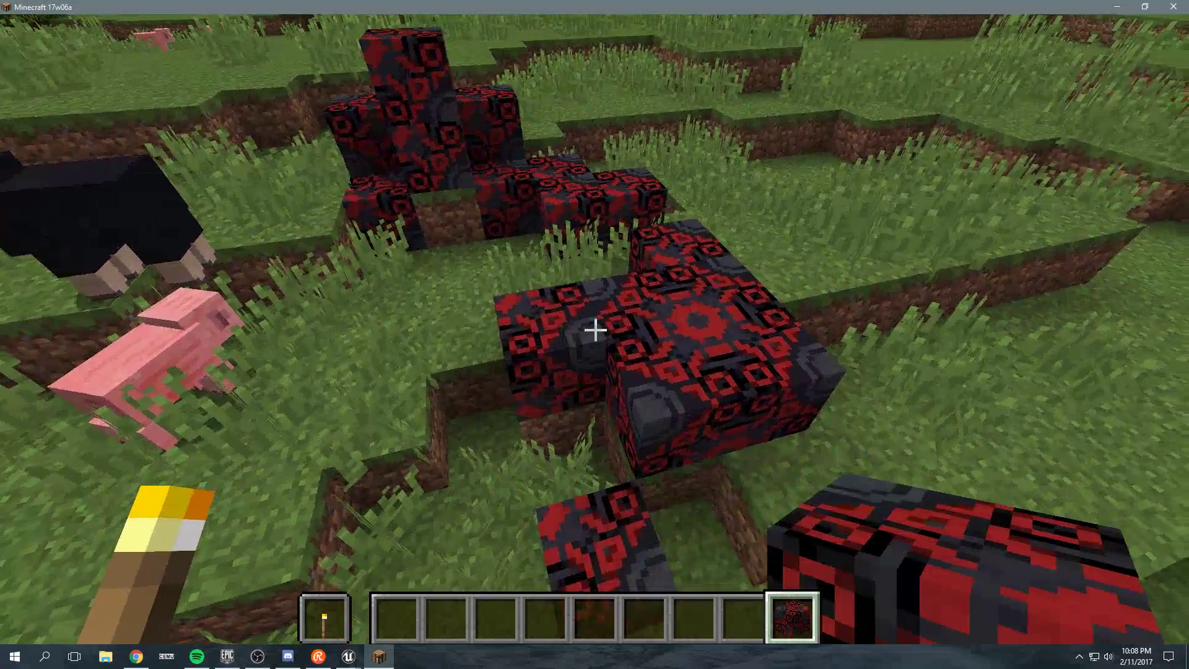
left_click(594, 330)
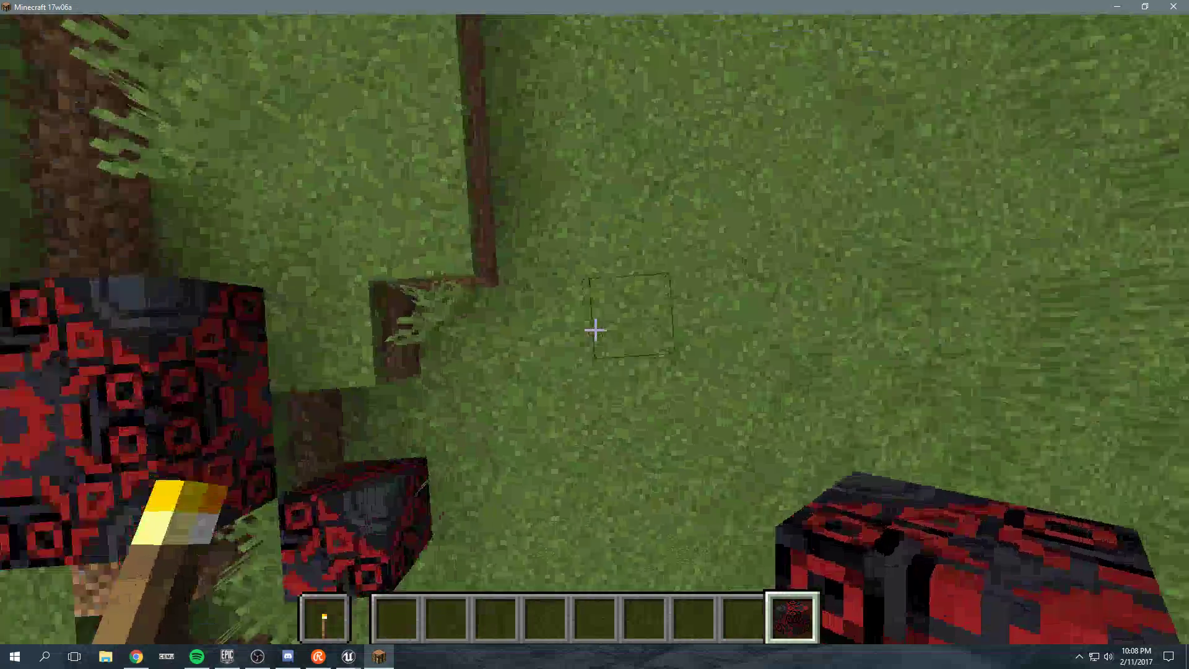
key("Escape")
mouse_move(348, 656)
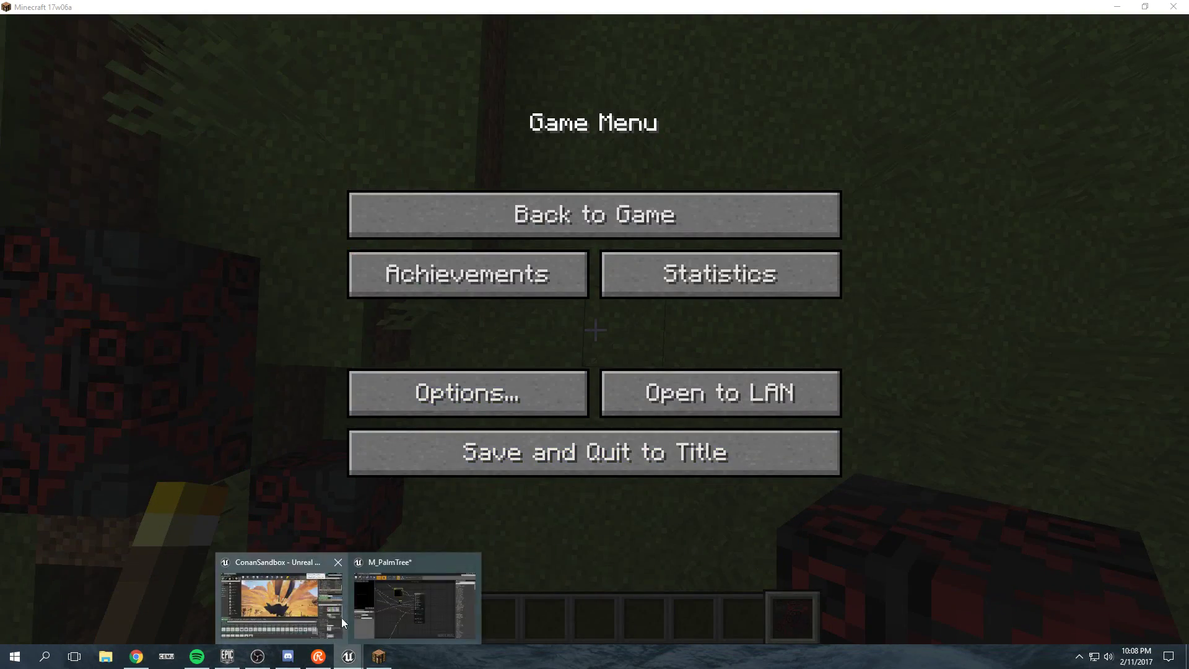
Switch to M_PalmTree_Inst_nowind and expand its Lightmass settings
left_click(418, 594)
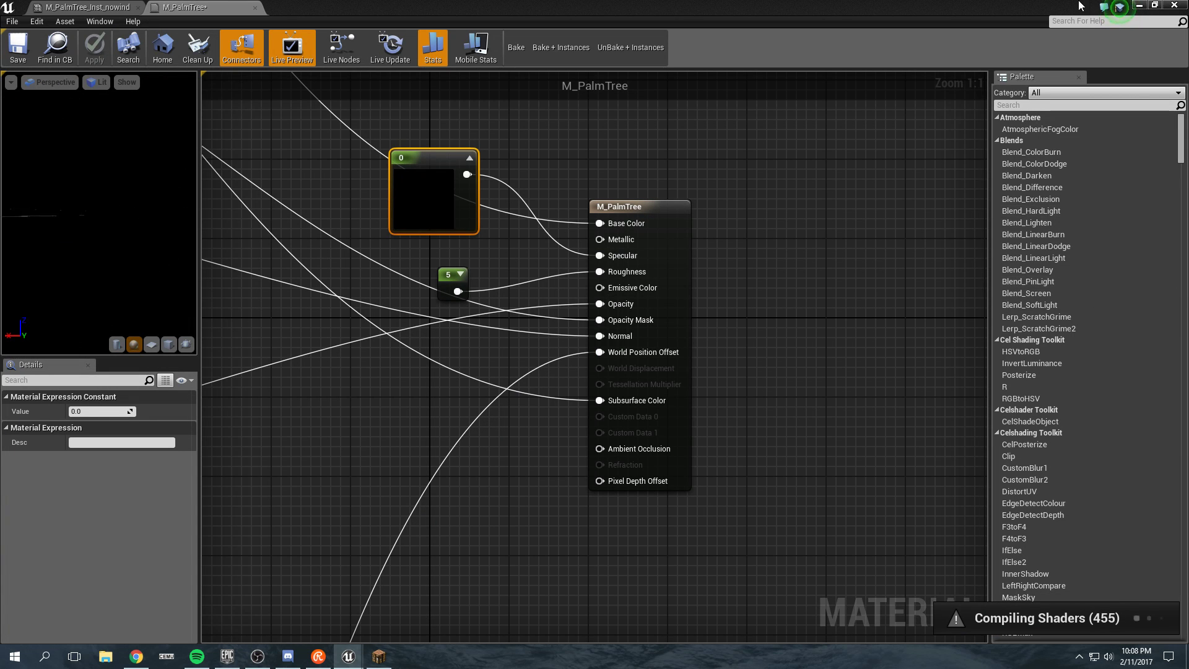
left_click(88, 6)
mouse_move(818, 152)
left_mouse_down()
mouse_move(756, 141)
mouse_move(748, 170)
left_mouse_up()
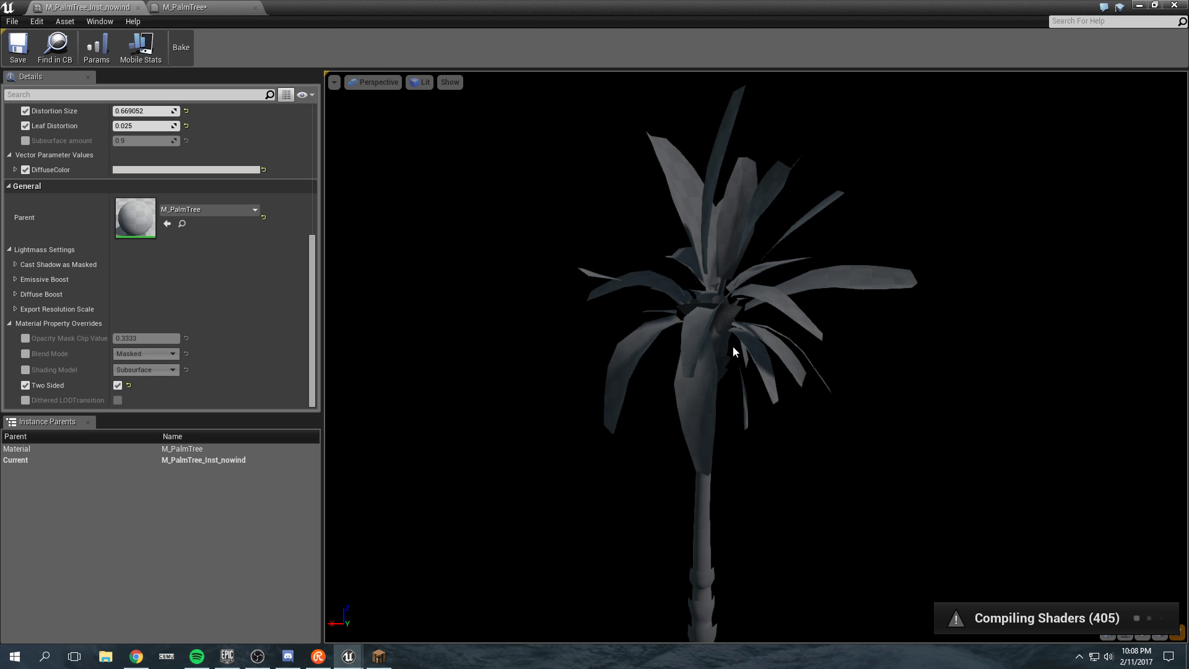
left_click(16, 309)
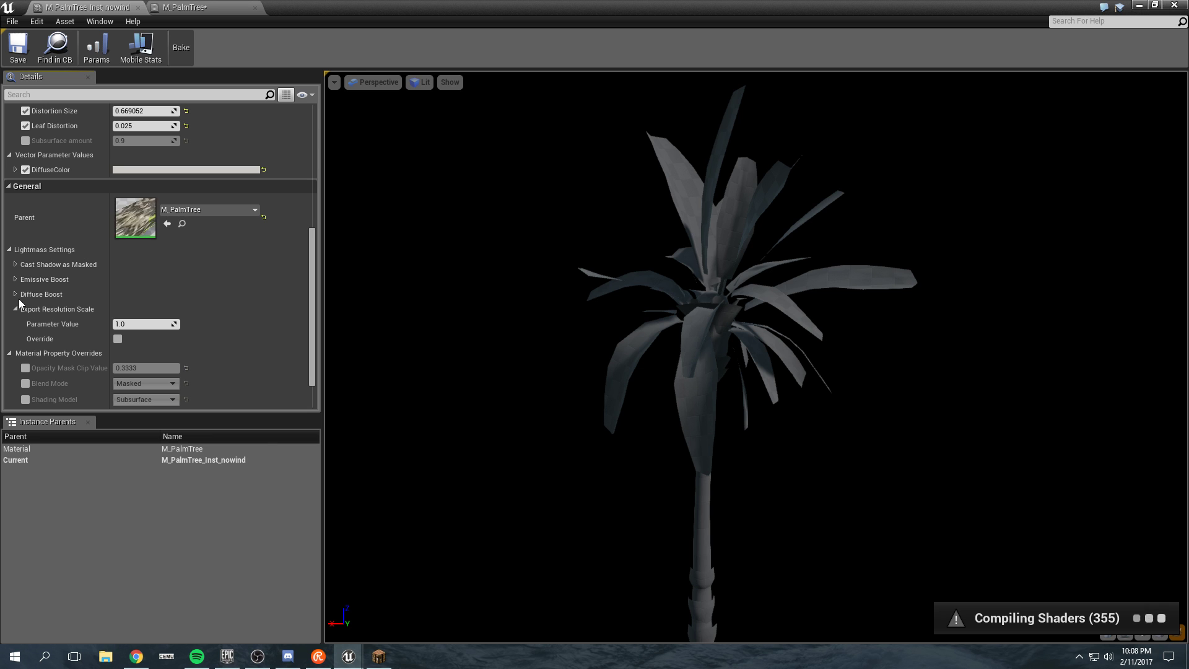
left_click(15, 295)
left_click(15, 280)
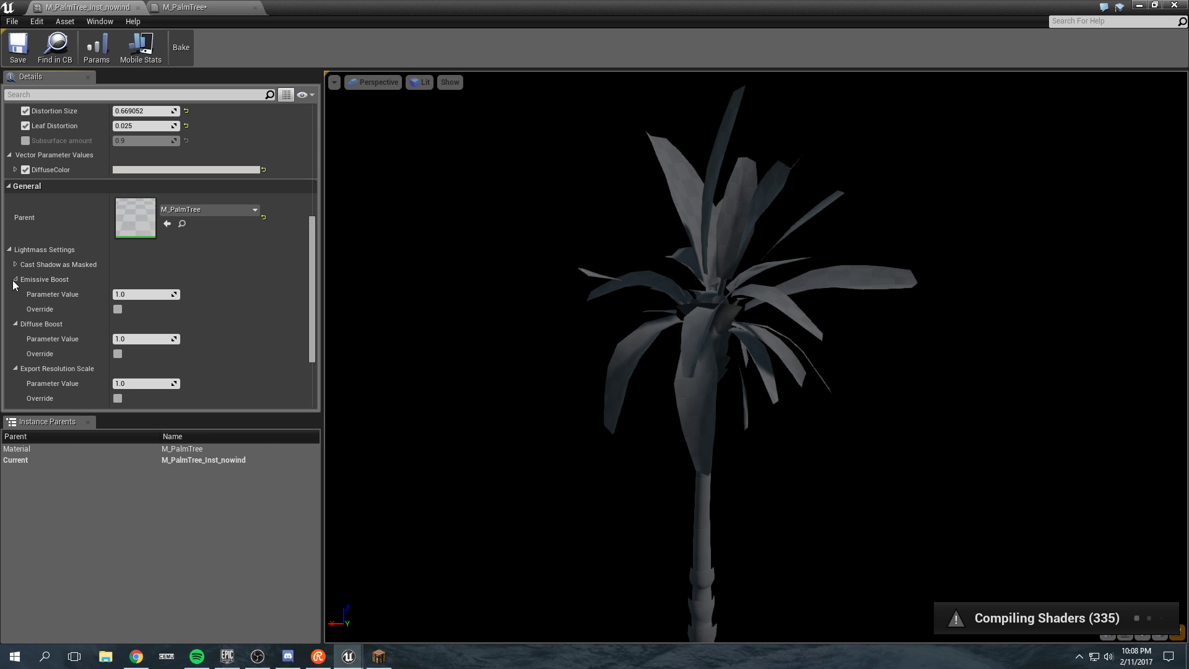
left_click(15, 265)
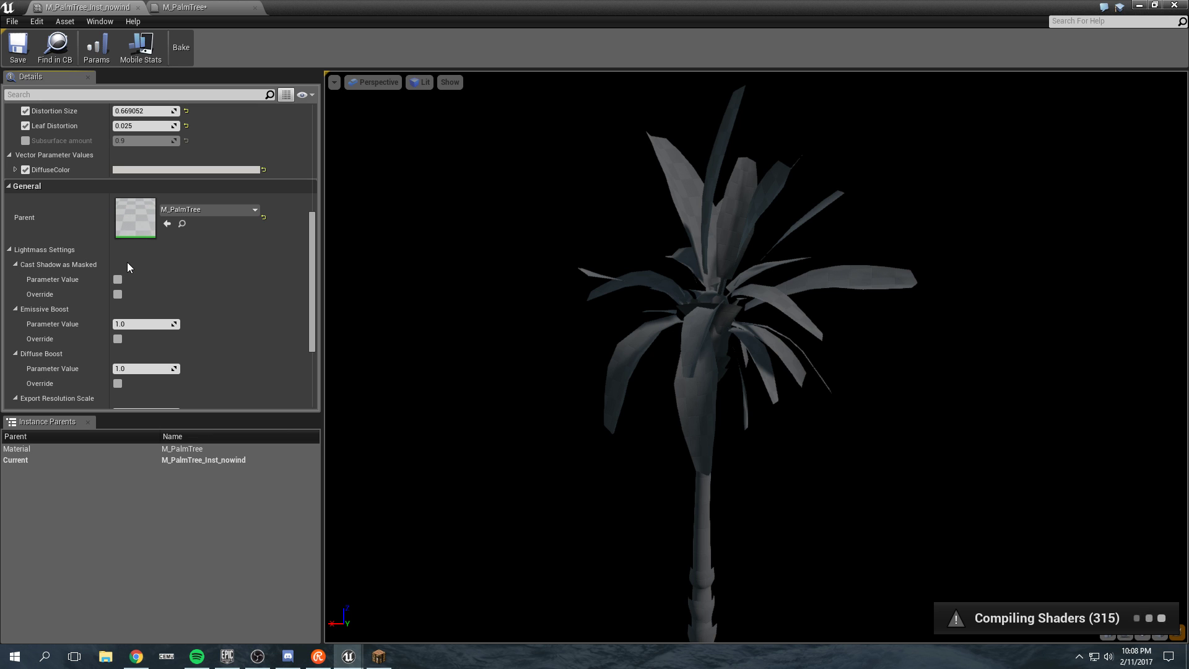
scroll(190, 241, "up", 2)
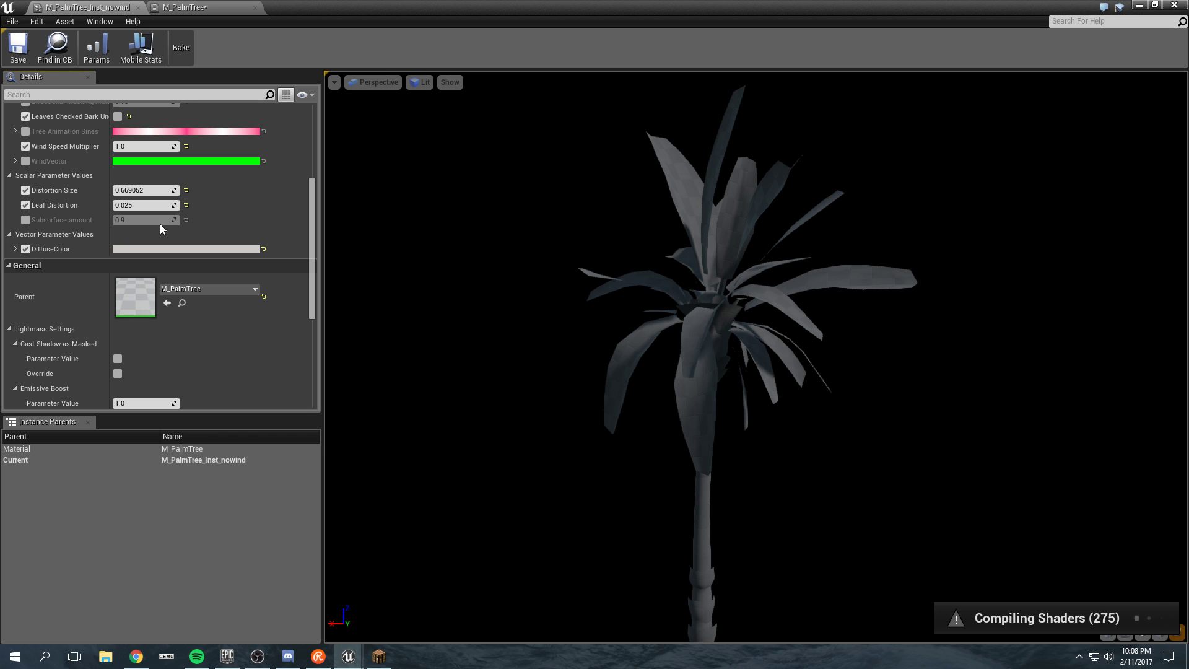
Enable Tree Animation Sines, WindVector and Add Object Level Sway
left_click(21, 131)
left_click(26, 161)
scroll(37, 177, "up", 3)
scroll(51, 198, "up", 2)
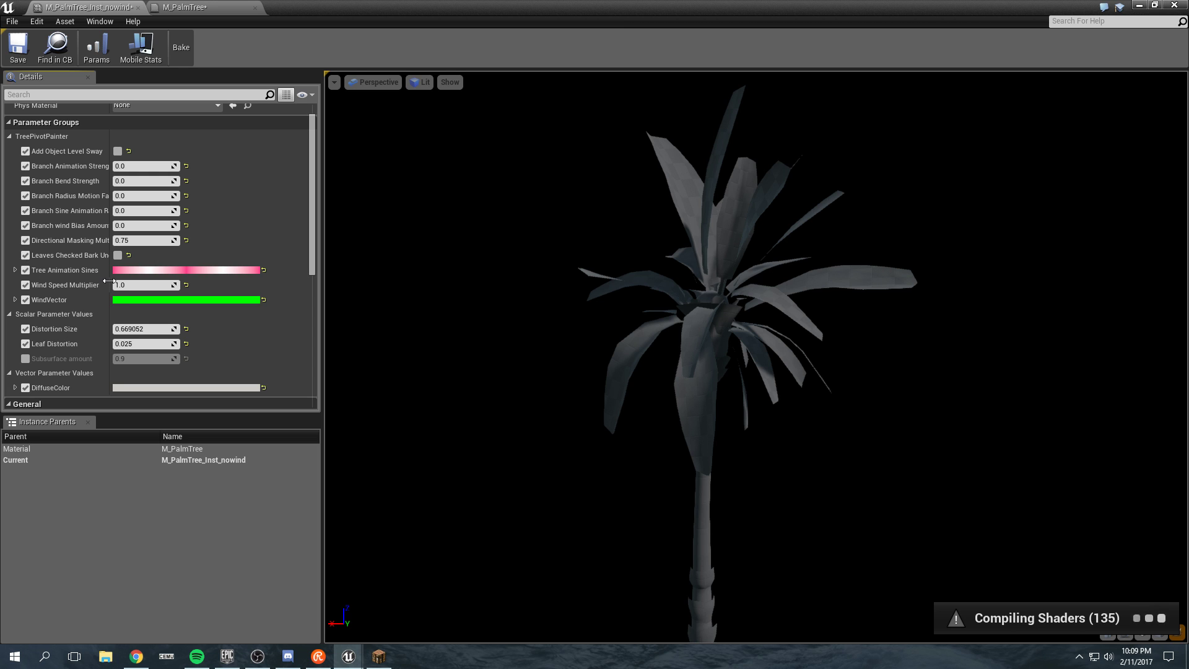
left_click(118, 152)
mouse_move(748, 267)
left_mouse_down()
mouse_move(749, 390)
mouse_move(749, 279)
left_mouse_up()
Minimize the material editor and delete a palm tree from the grove
left_click(1138, 5)
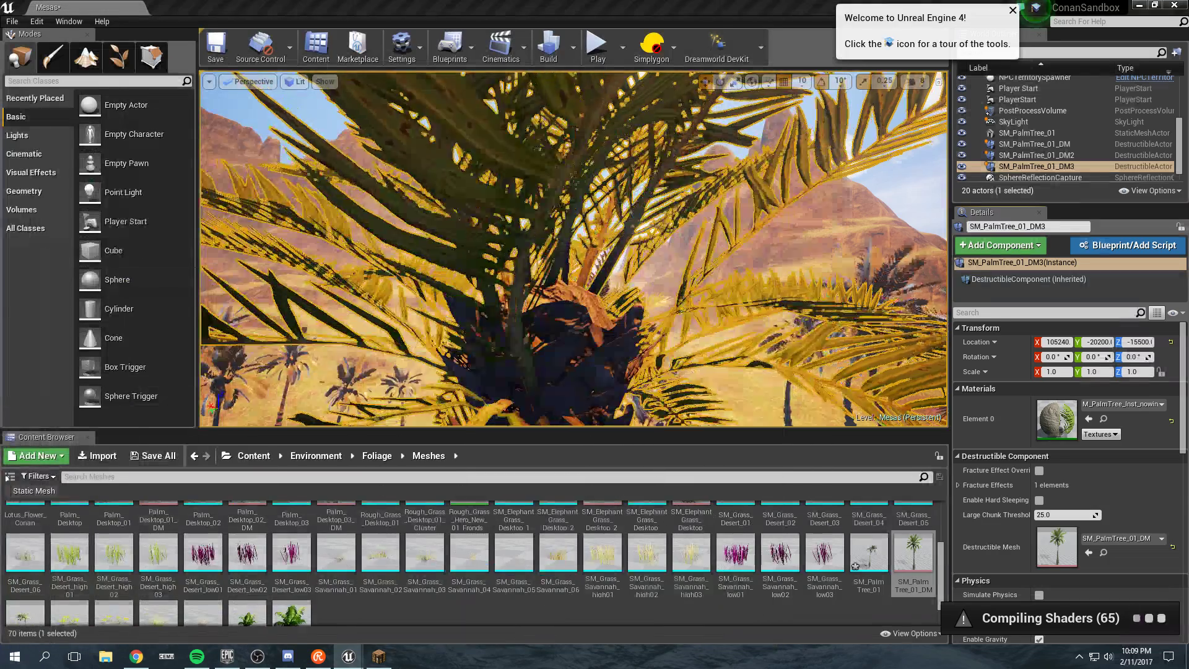
scroll(750, 237, "down", 5)
left_click(762, 278)
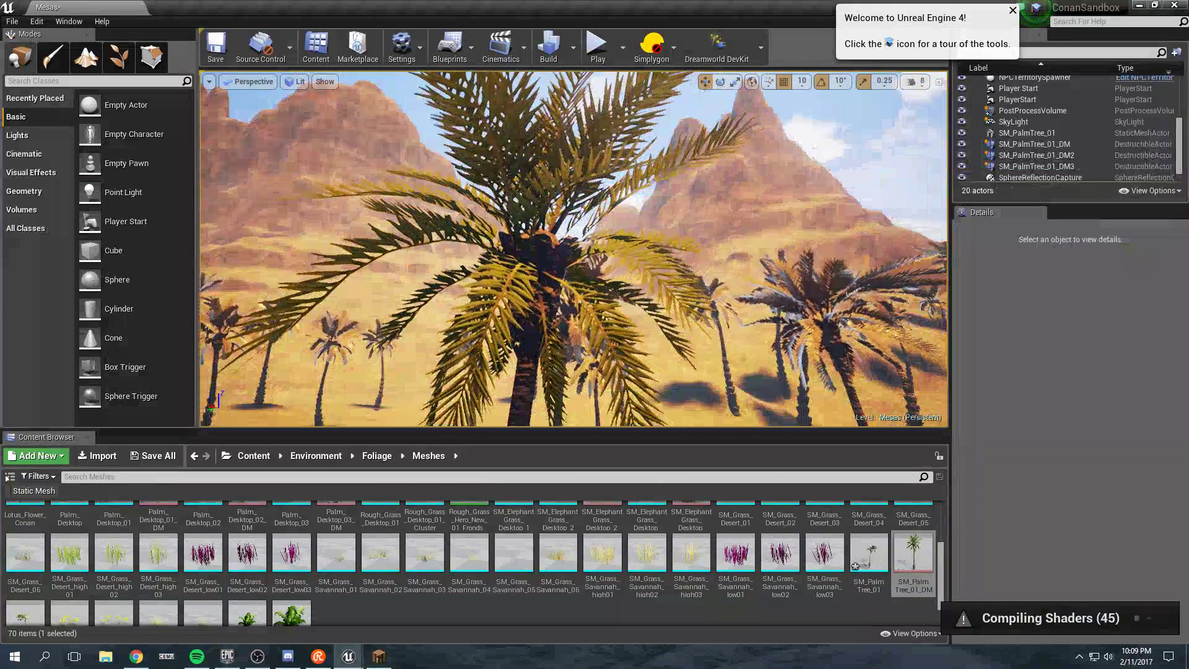
mouse_move(762, 279)
right_mouse_down()
mouse_move(650, 280)
mouse_move(650, 242)
mouse_move(595, 251)
mouse_move(595, 233)
right_mouse_up()
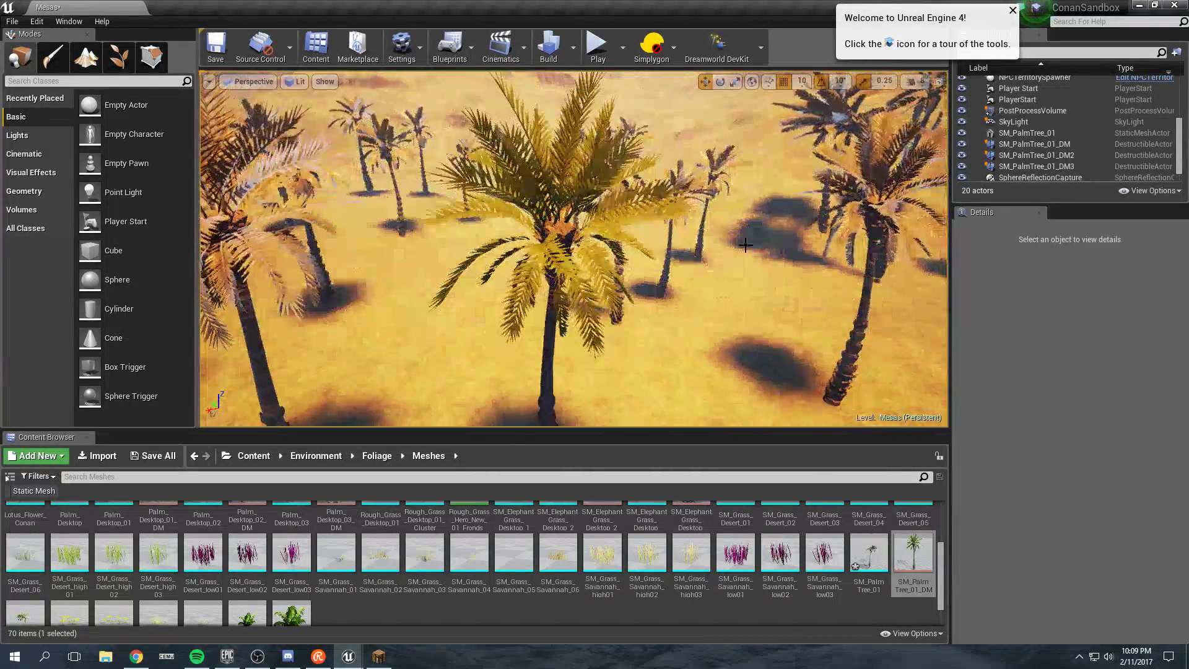
left_click(558, 236)
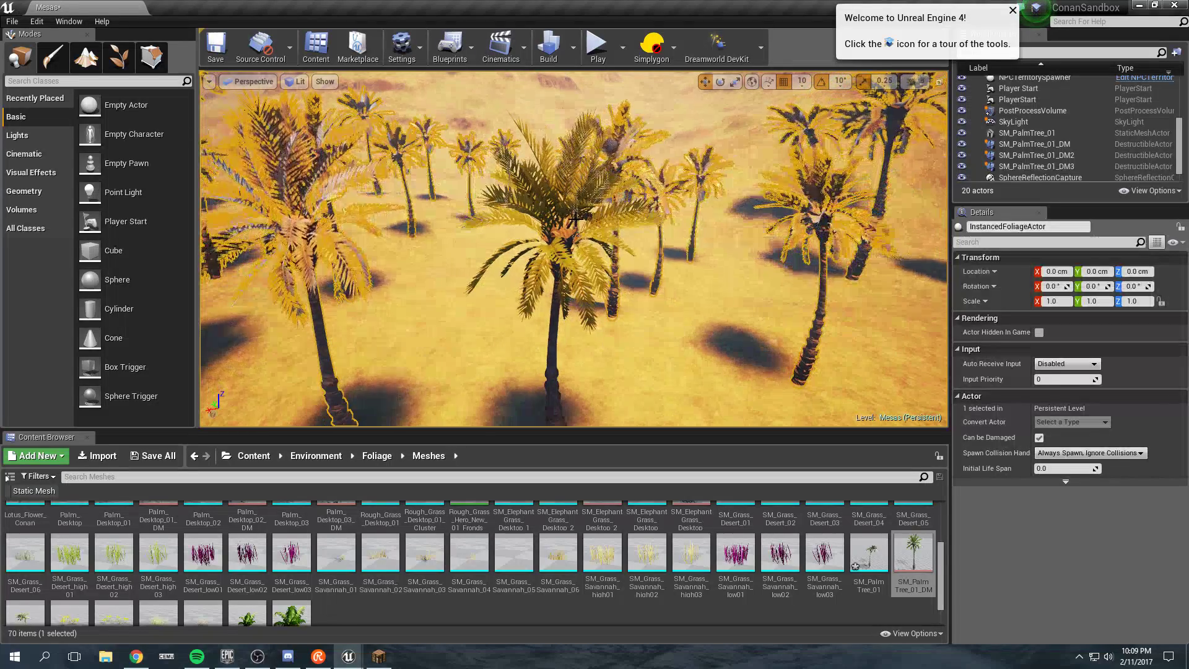
left_click(425, 244)
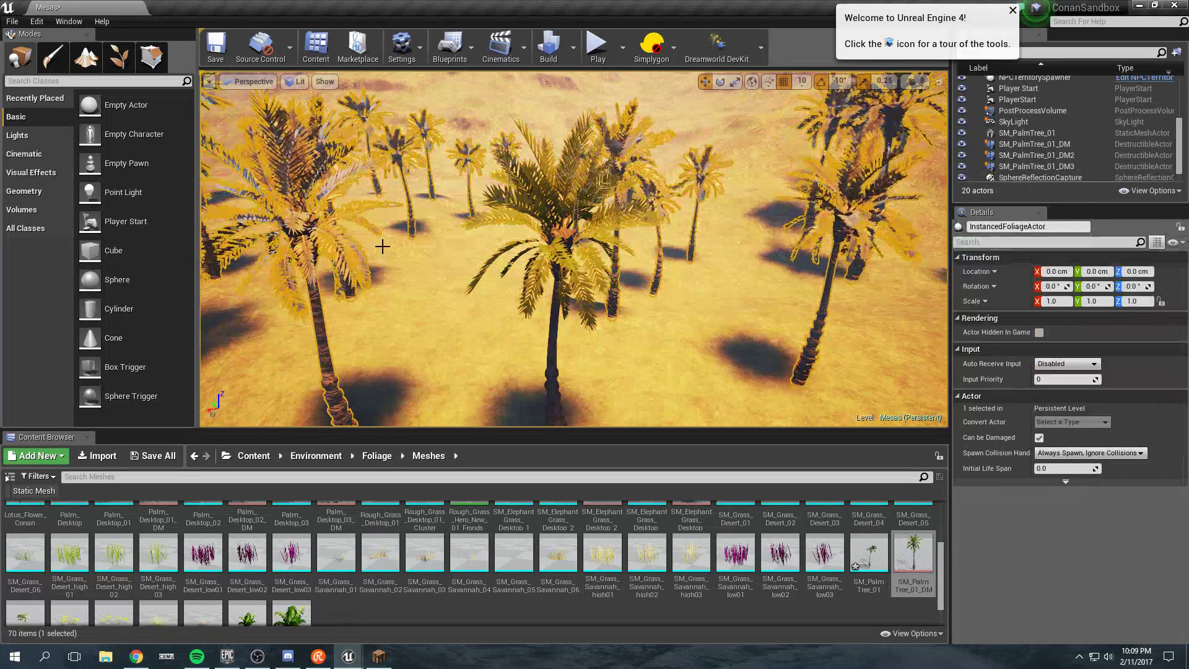
key("Escape")
right_click_drag(385, 239, 595, 208)
left_click(579, 219)
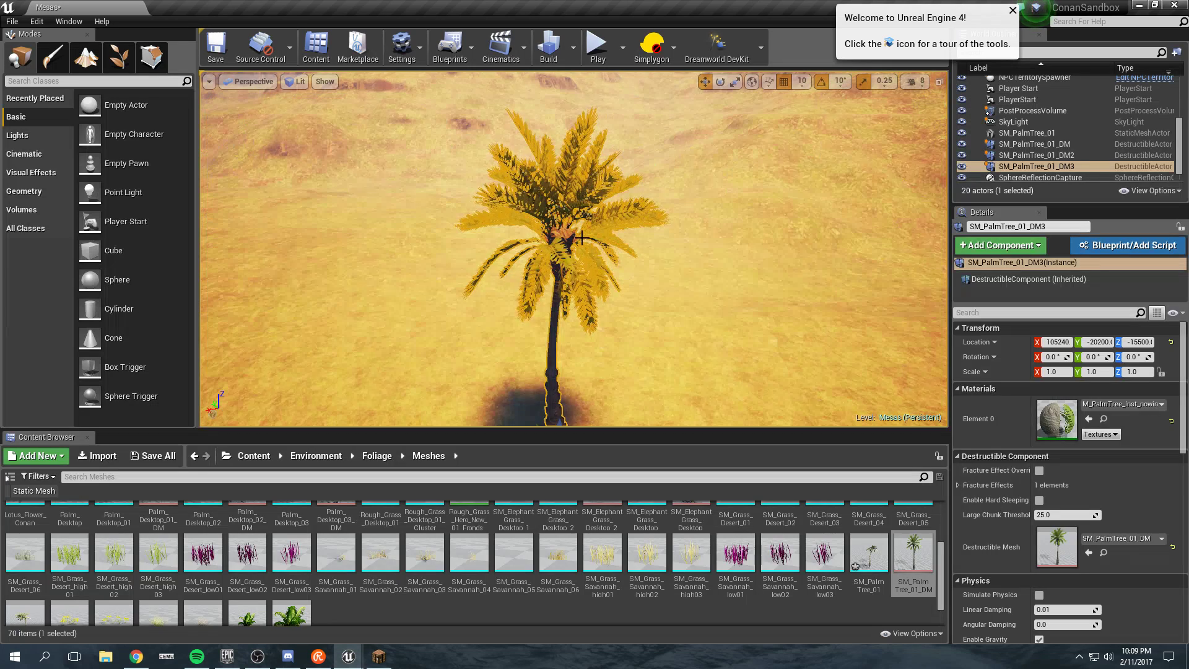
key("Delete")
Place an SM_PalmTree_01 palm on the desert terrain and select it
left_click(120, 58)
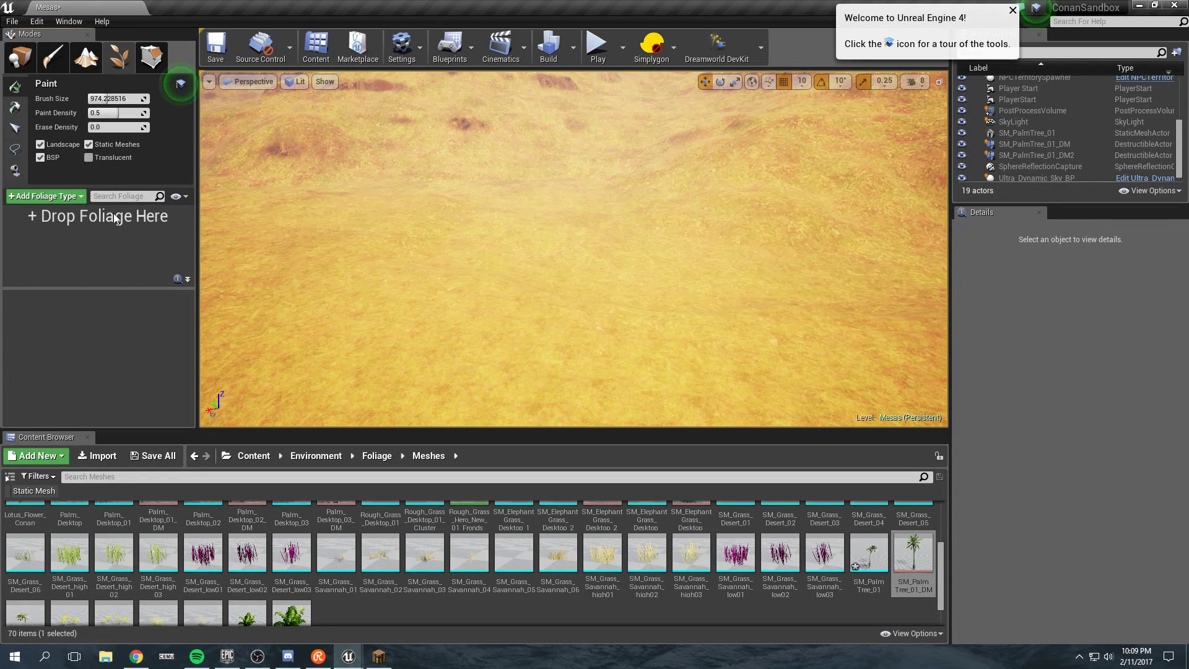
scroll(667, 566, "up", 1)
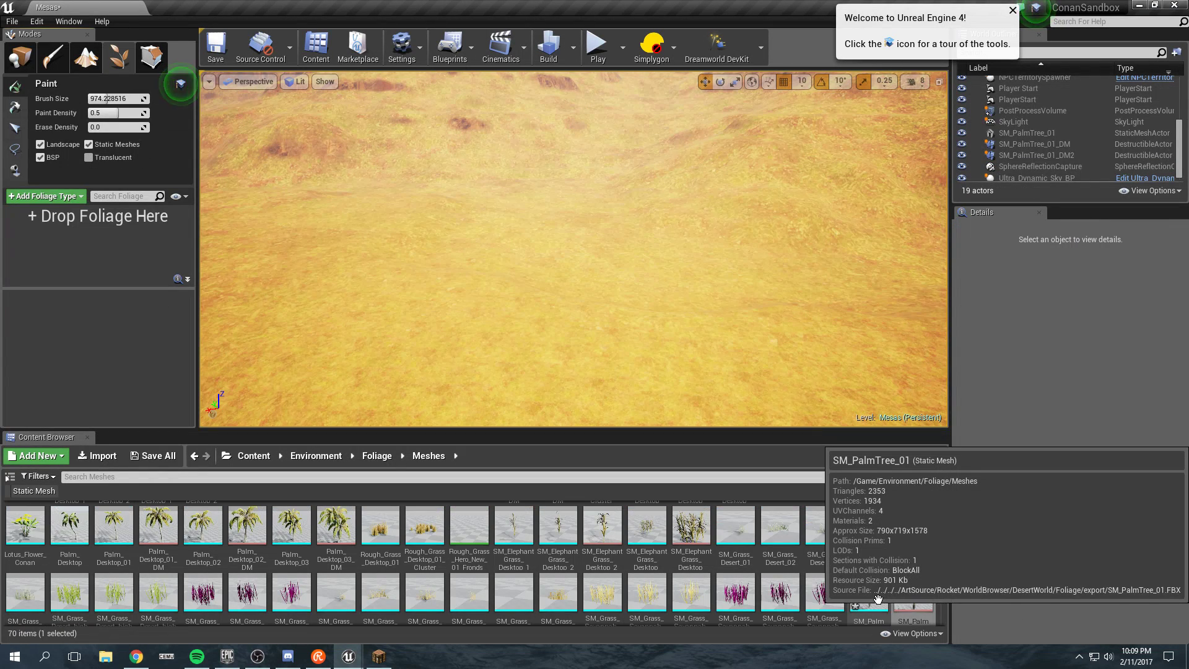
left_click_drag(869, 595, 632, 356)
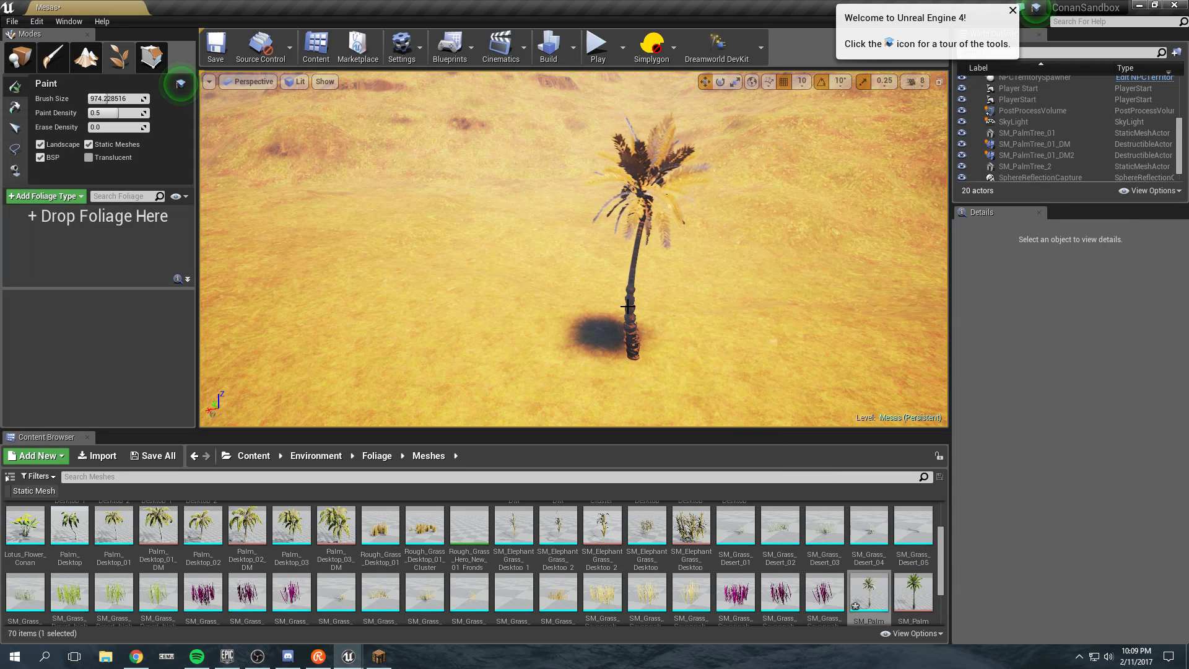
left_click(19, 65)
left_click(631, 330)
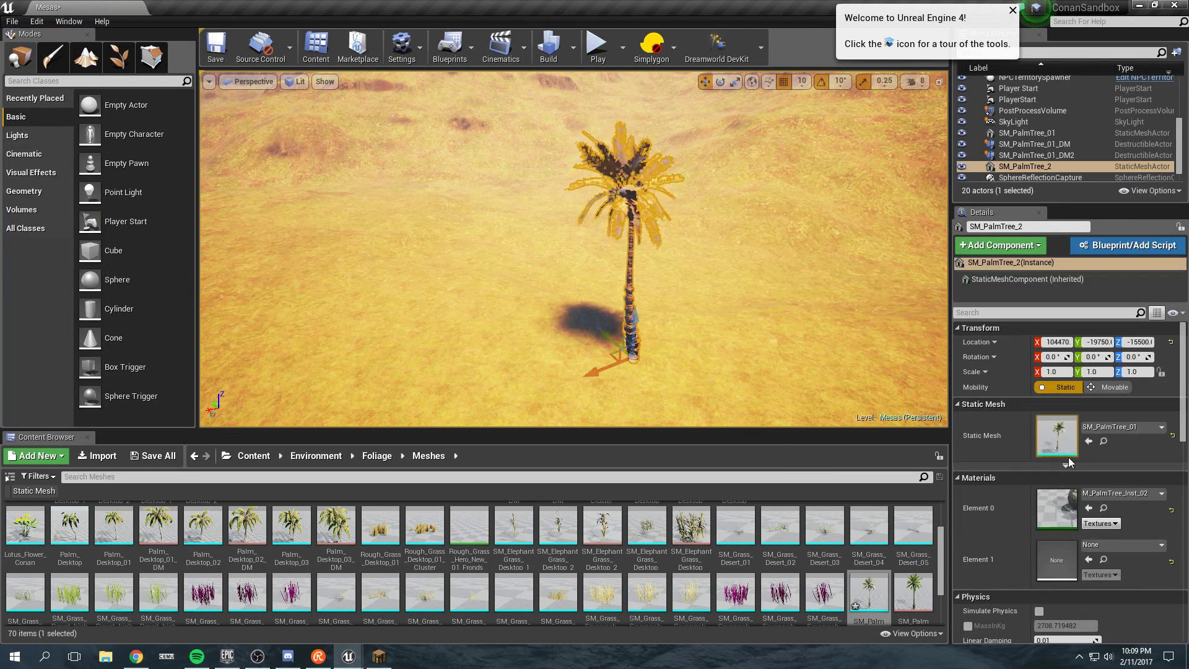
Delete the extra SM_PalmTree_3 and place SM_PalmTree_01_DM beside the first palm
left_click(1104, 446)
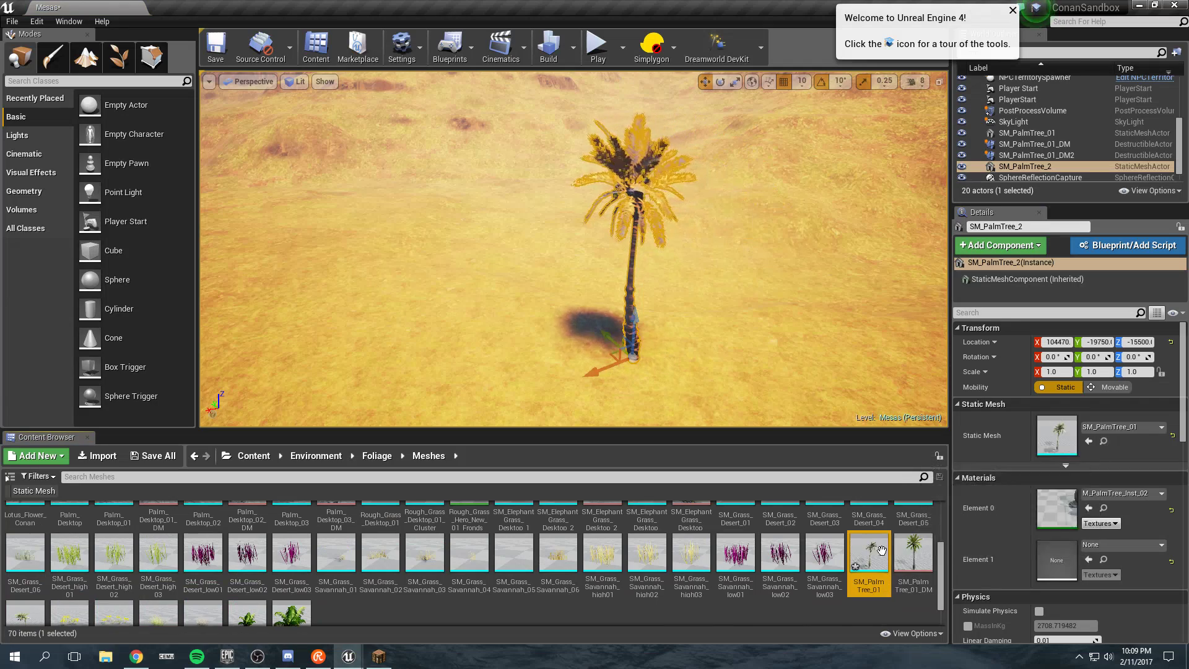
left_click_drag(881, 551, 722, 372)
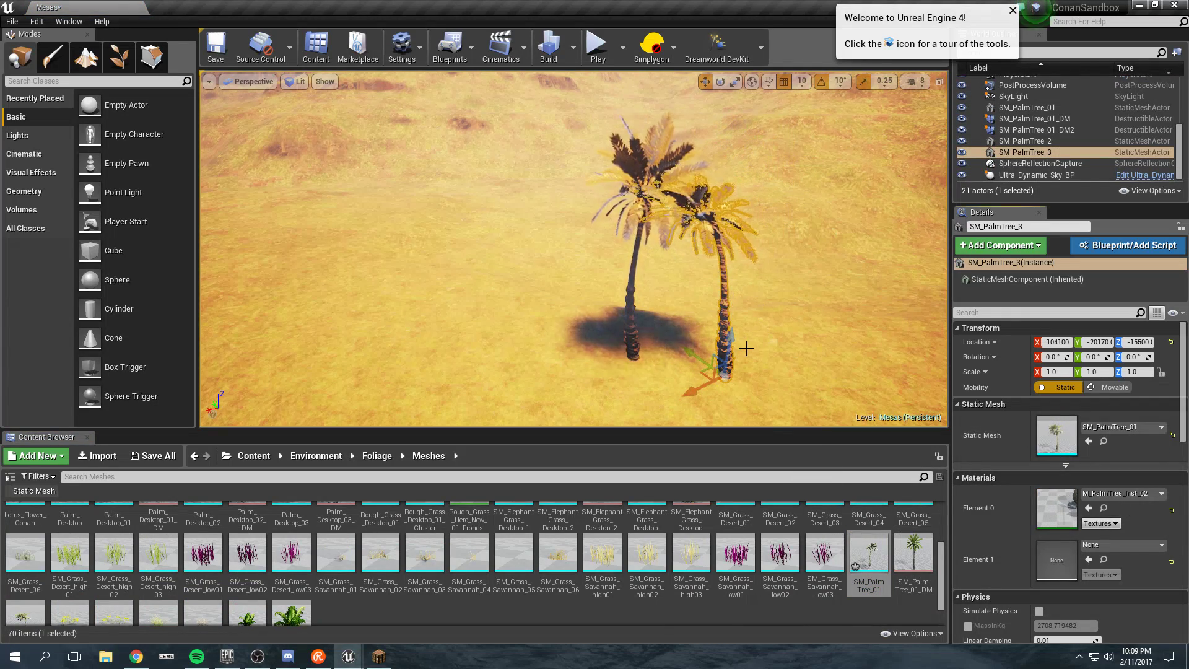
key("Delete")
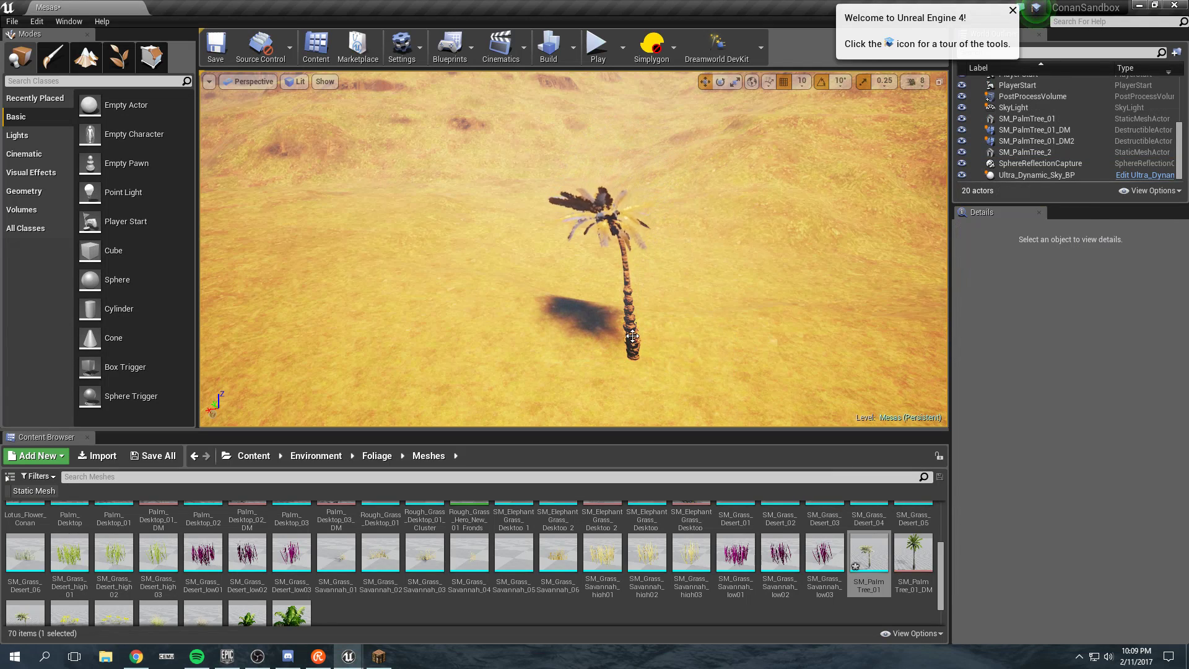
left_click(639, 346)
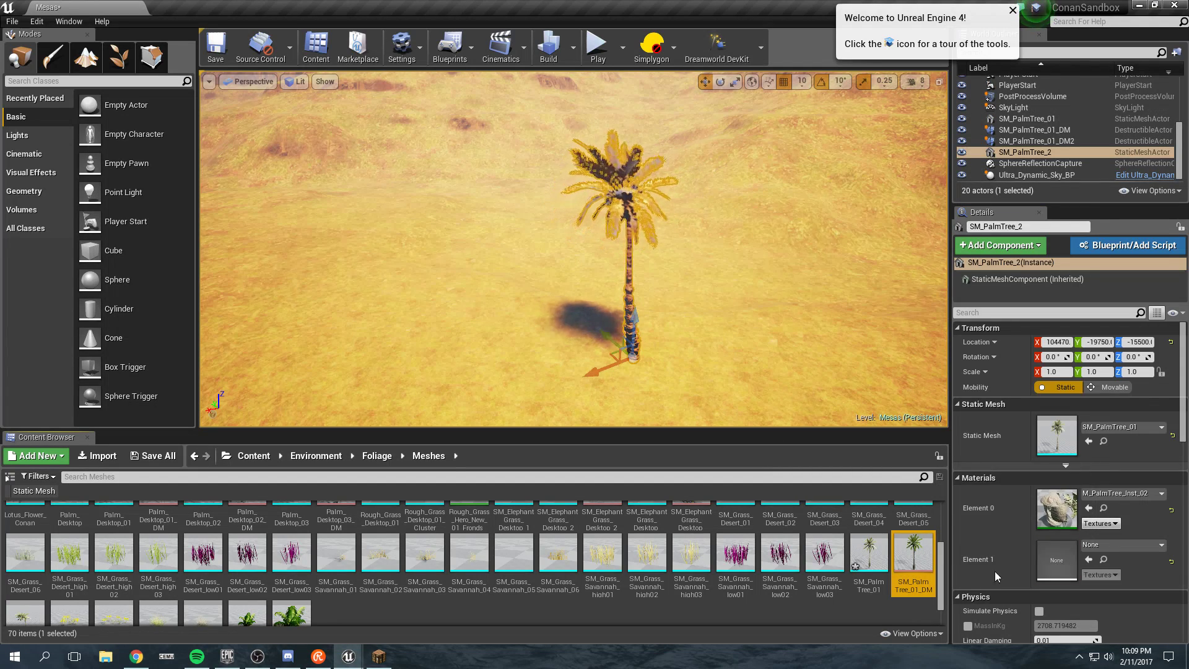
left_click_drag(912, 553, 757, 366)
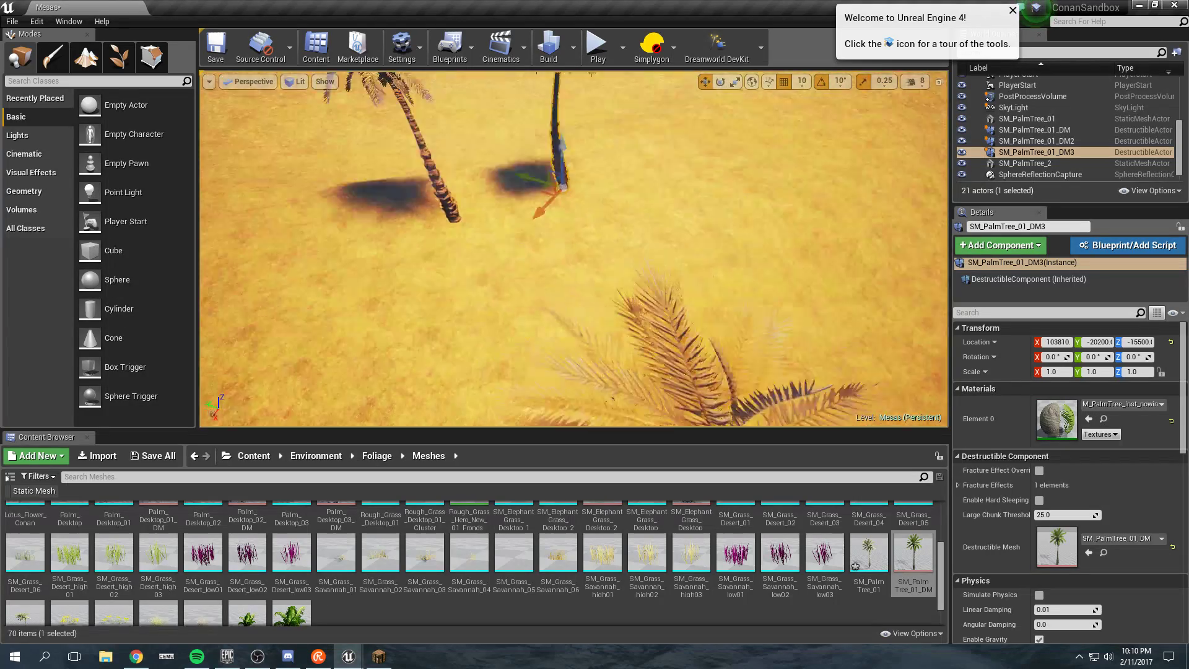
Select the static palm and pick M_PalmTree_Inst_02 as its first material
mouse_move(637, 295)
right_mouse_down()
mouse_move(614, 309)
mouse_move(577, 240)
right_mouse_up()
scroll(628, 295, "up", 3)
left_click(576, 240)
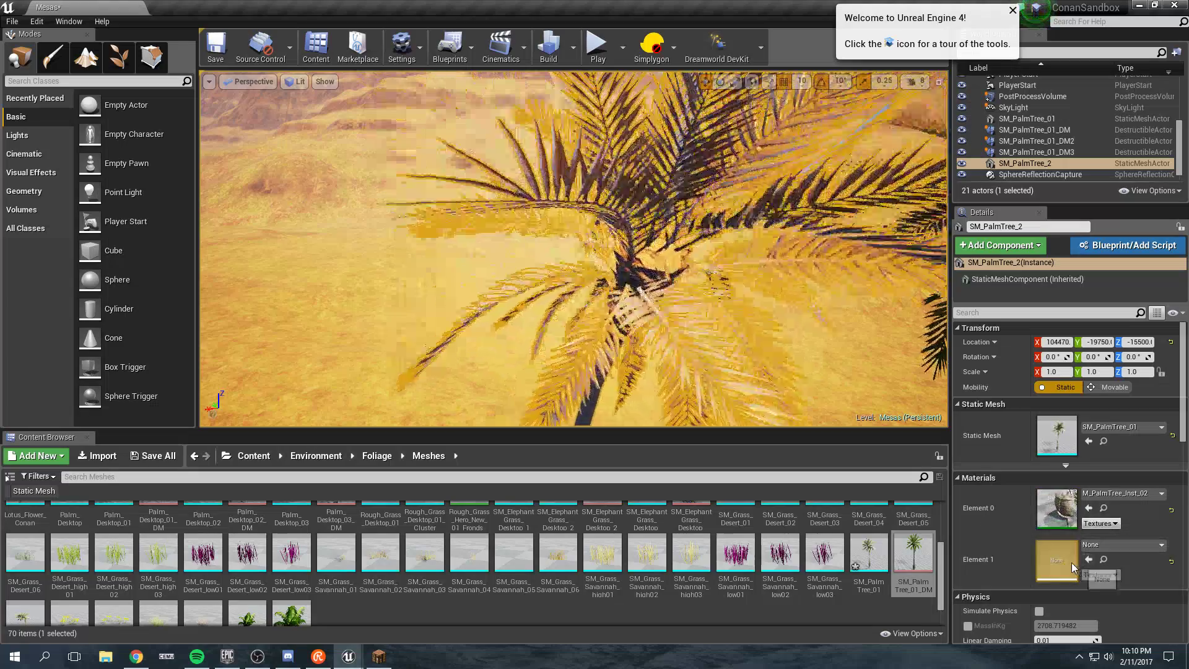
left_click(1099, 496)
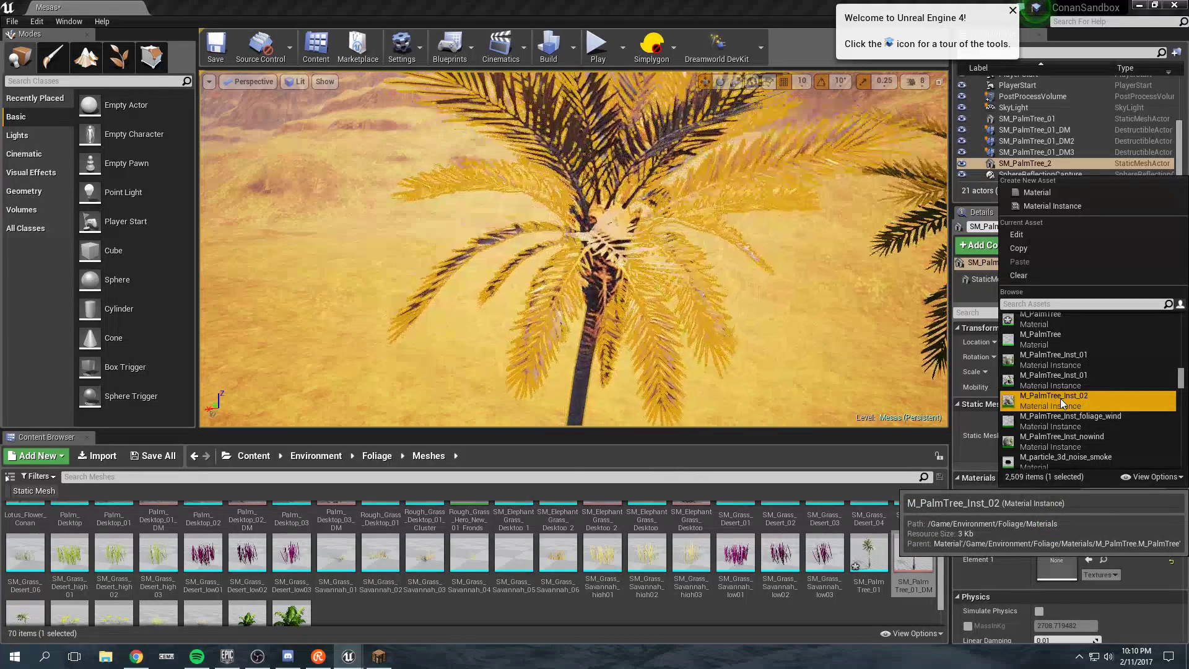
left_click(1061, 398)
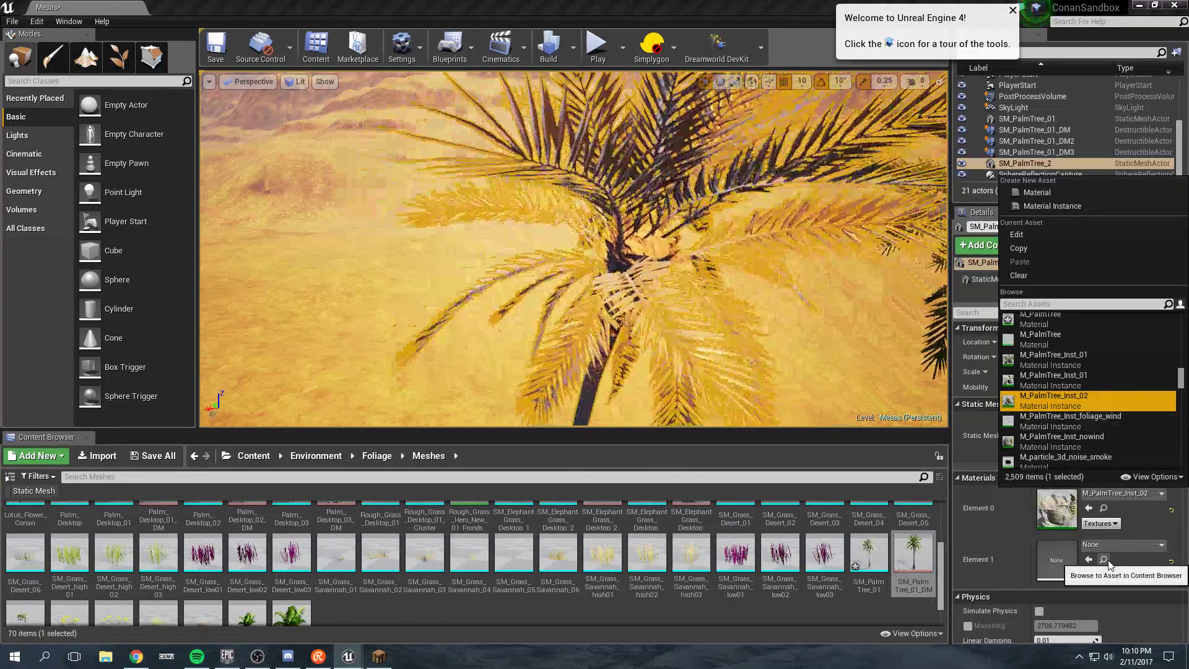
left_click(1065, 514)
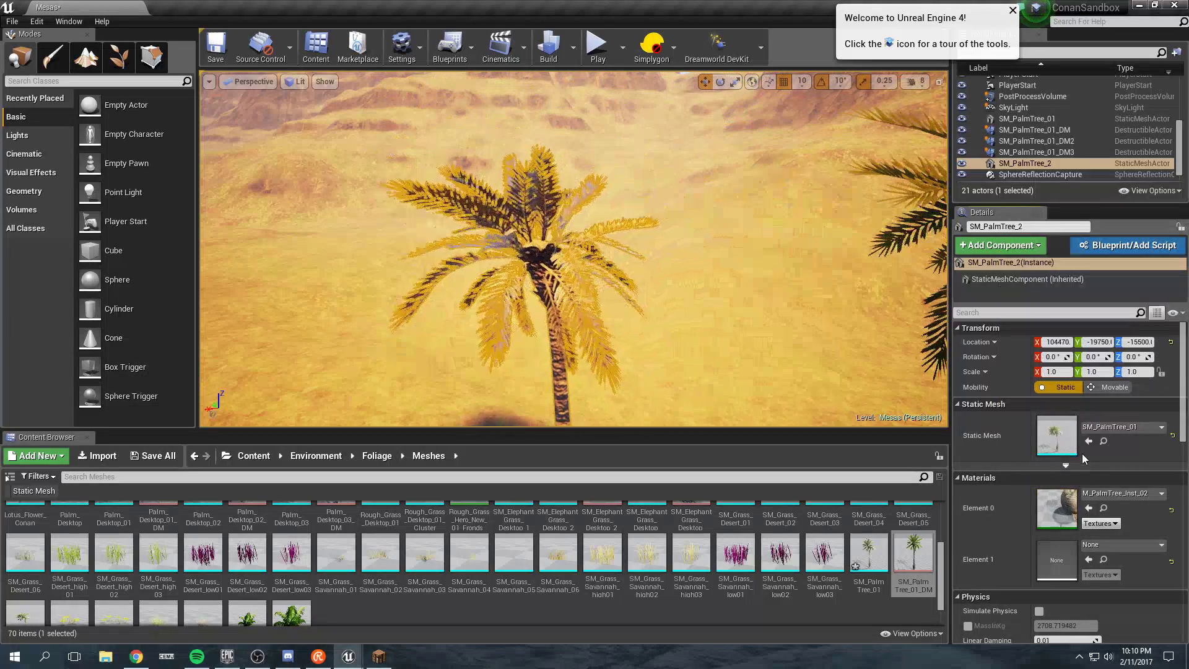
Drag M_PalmTree_Inst_nowind onto the static palm's Element 0 material slot
double_click(1036, 152)
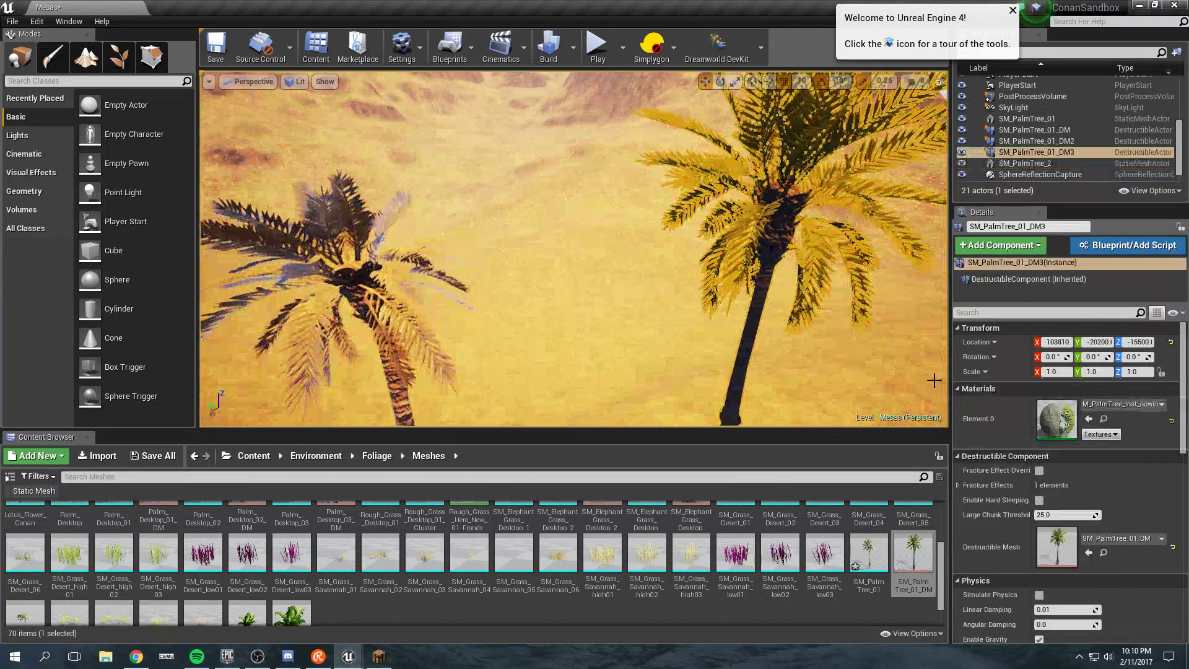
left_click(1102, 421)
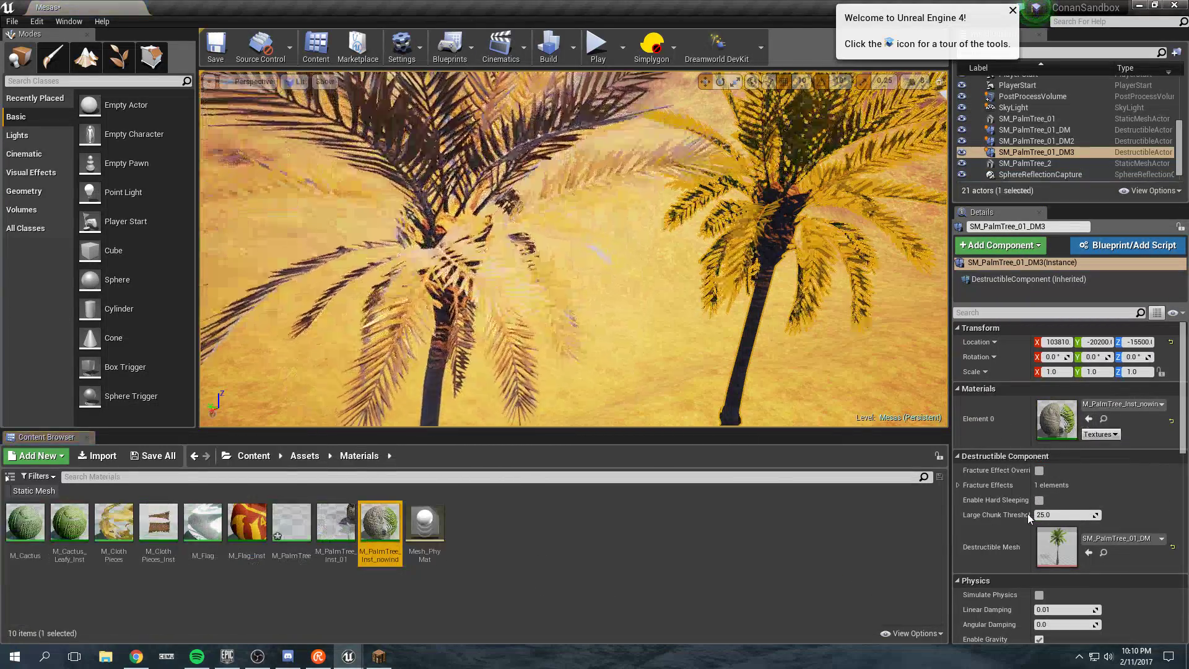
left_click(1024, 162)
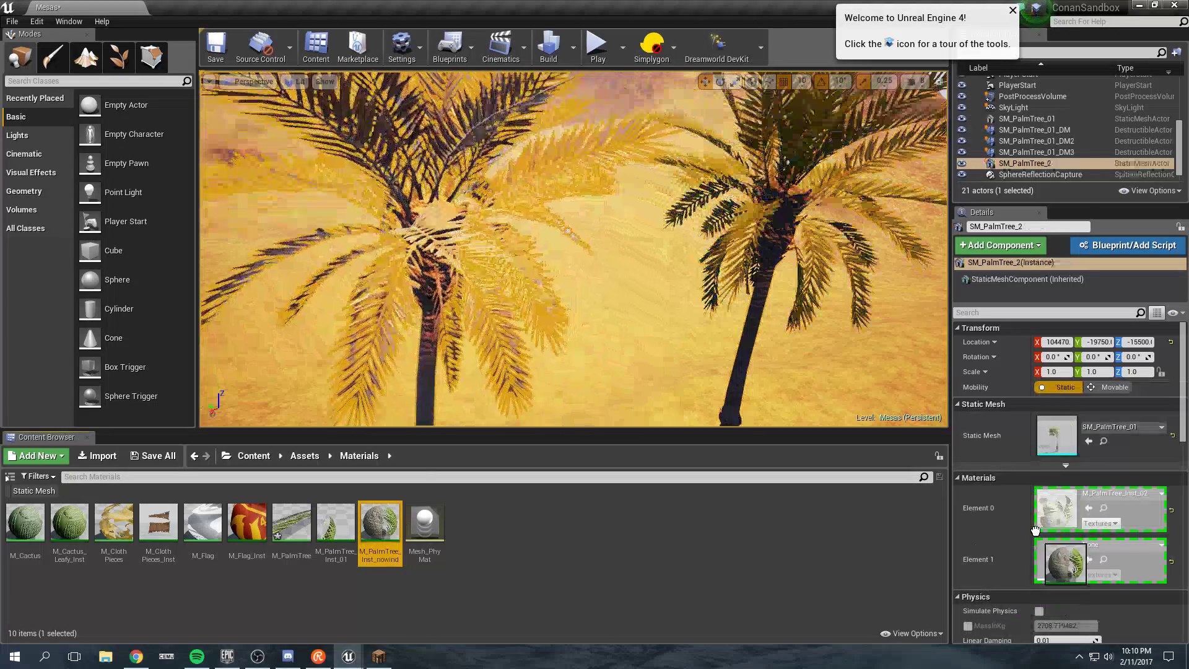
left_click_drag(380, 523, 1057, 510)
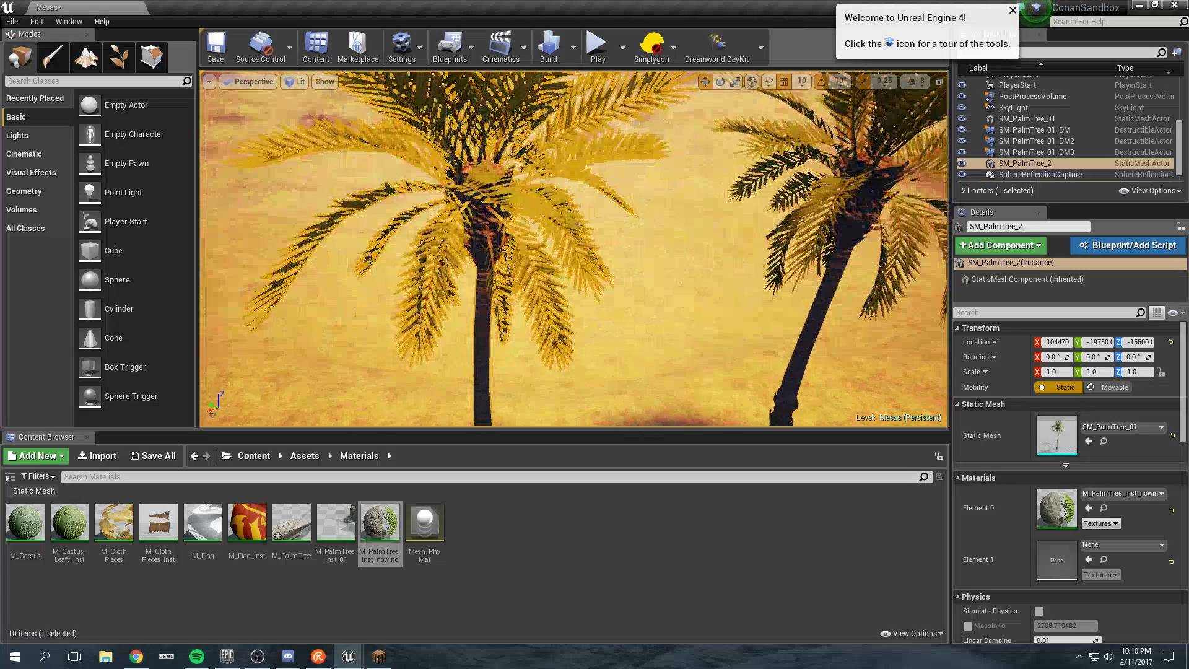
right_click_drag(728, 284, 727, 283)
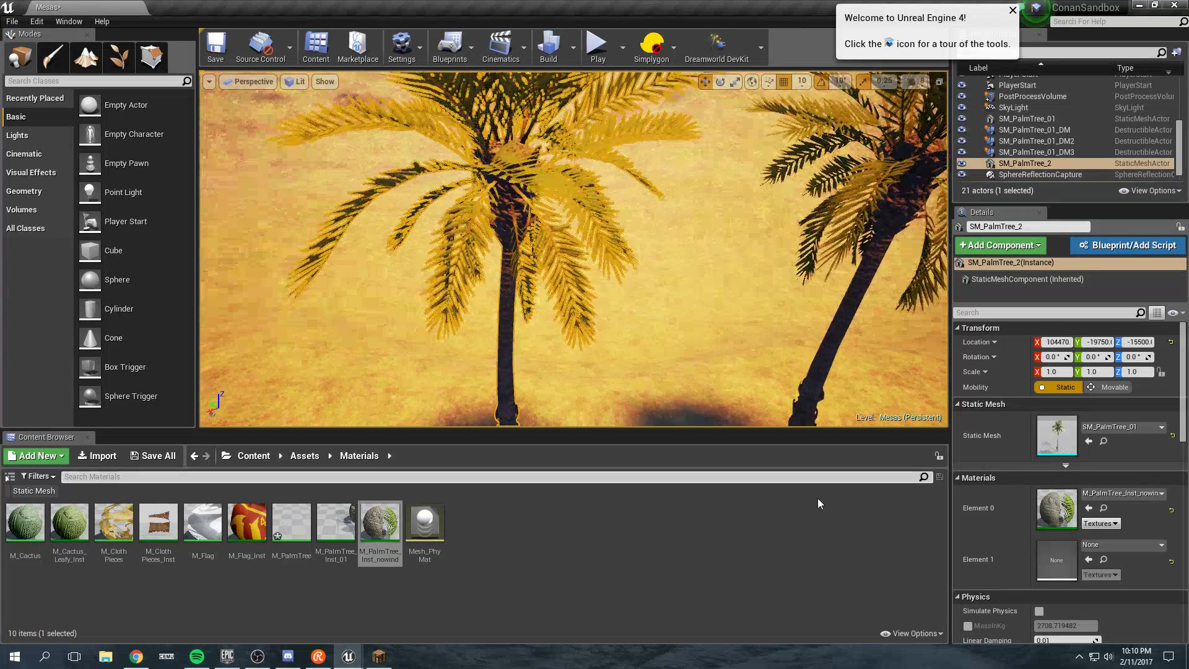
left_click(1103, 442)
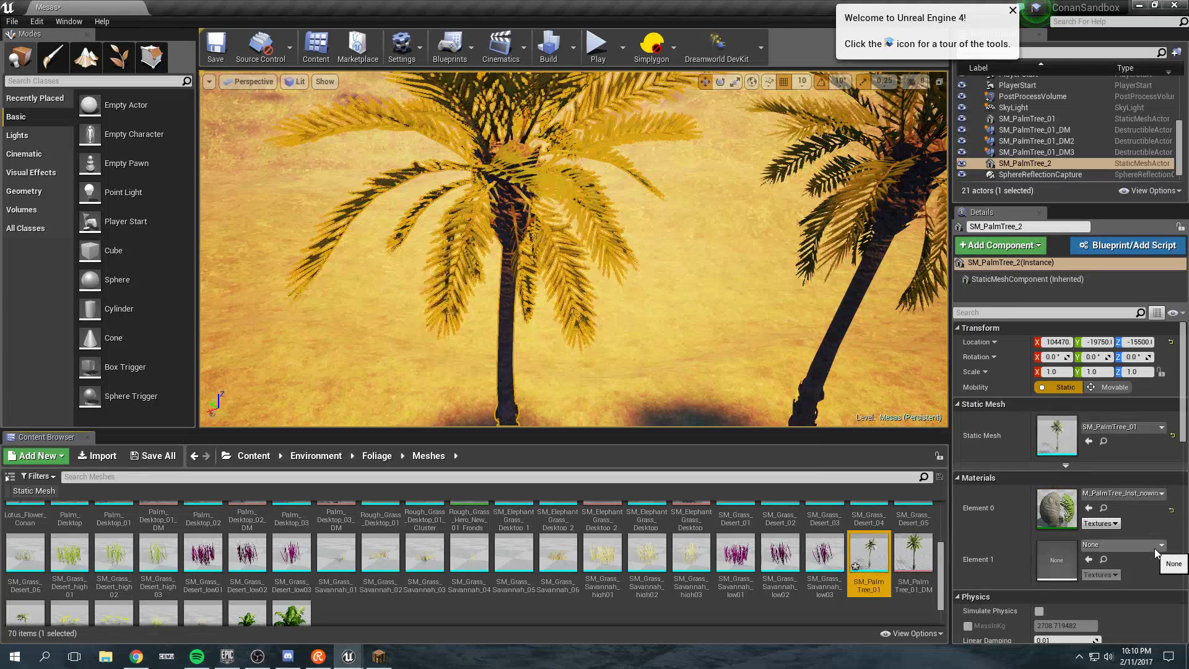
left_click(117, 60)
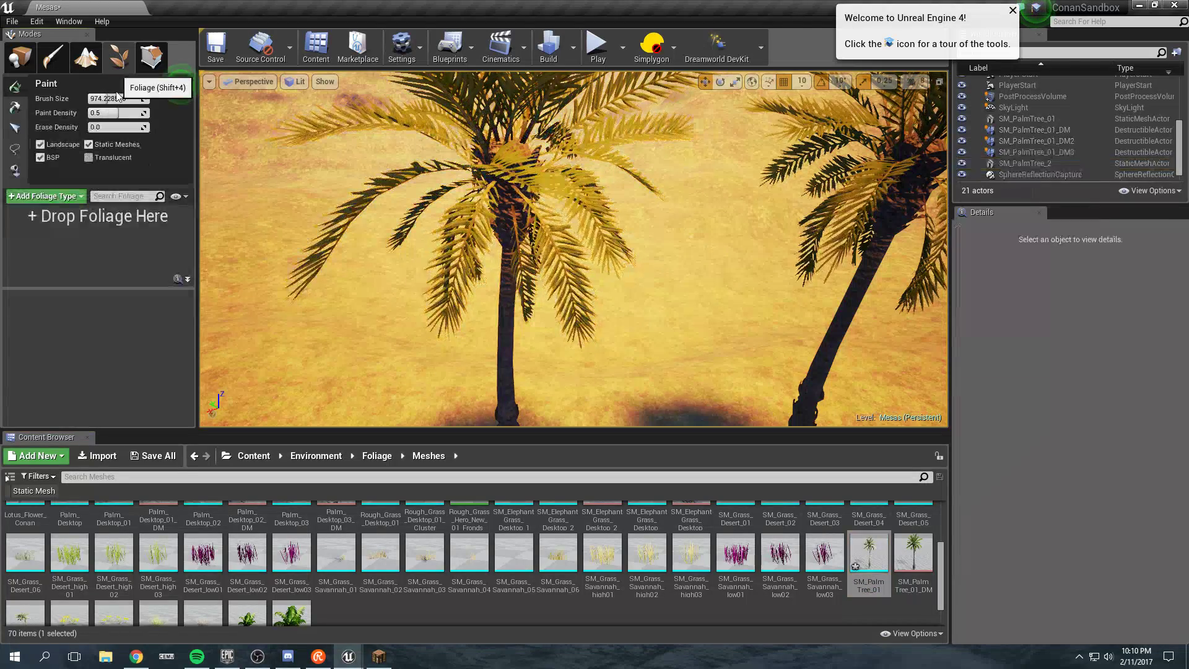
left_click_drag(923, 582, 121, 291)
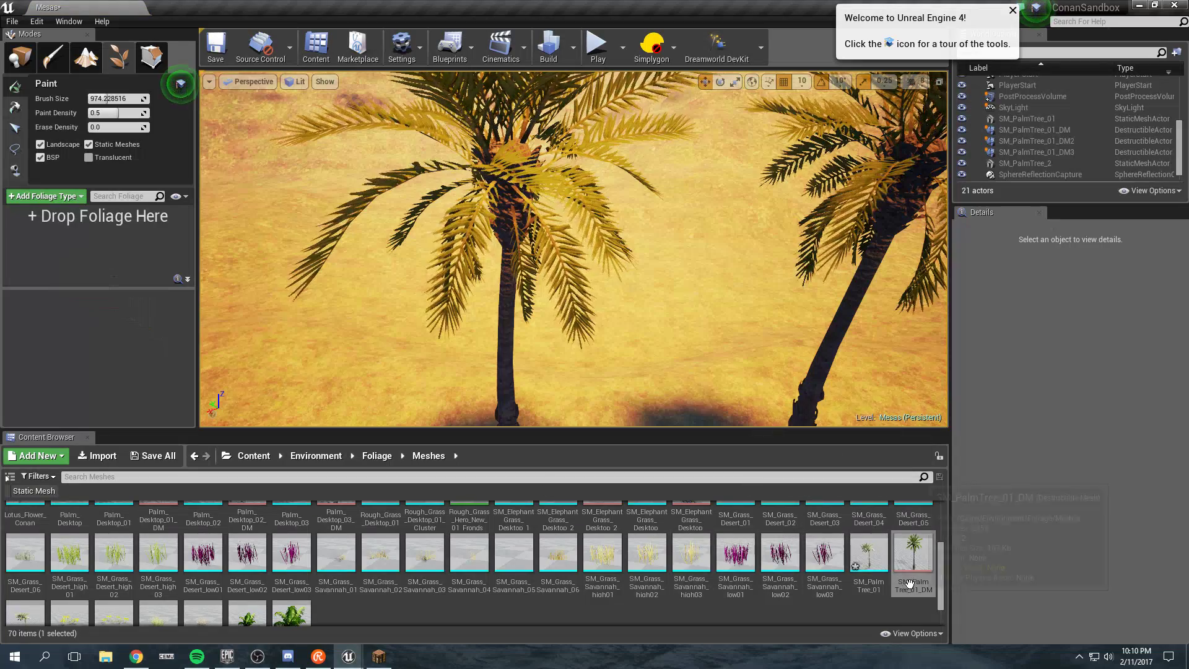
left_click_drag(866, 555, 105, 239)
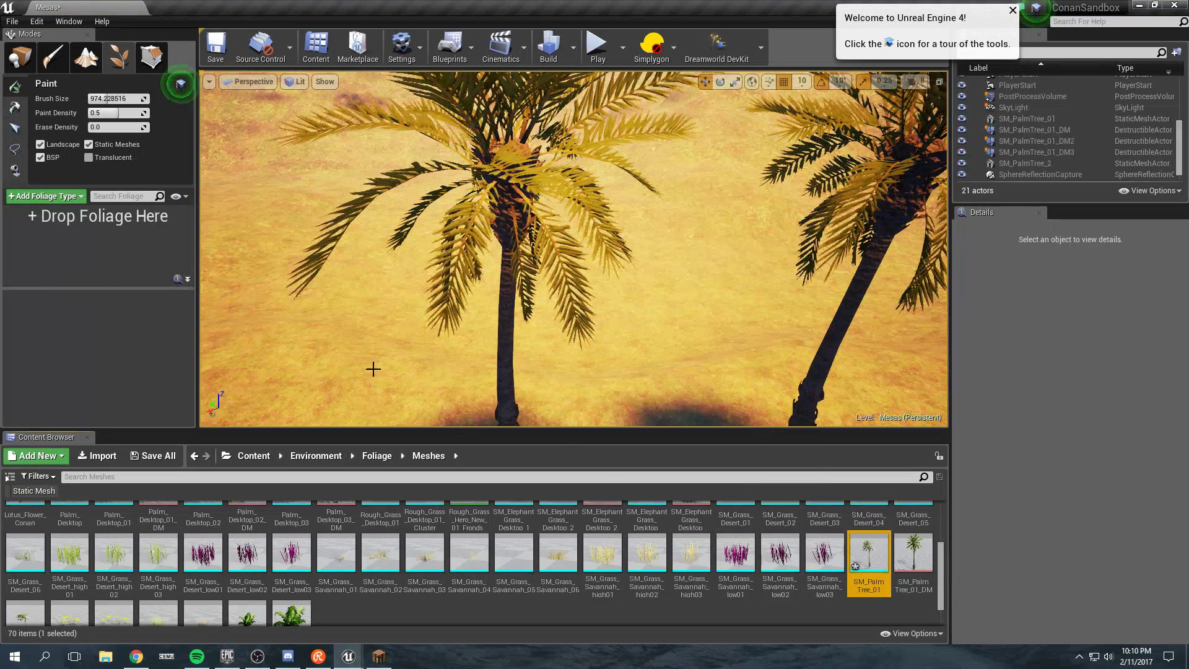
left_click_drag(869, 556, 90, 238)
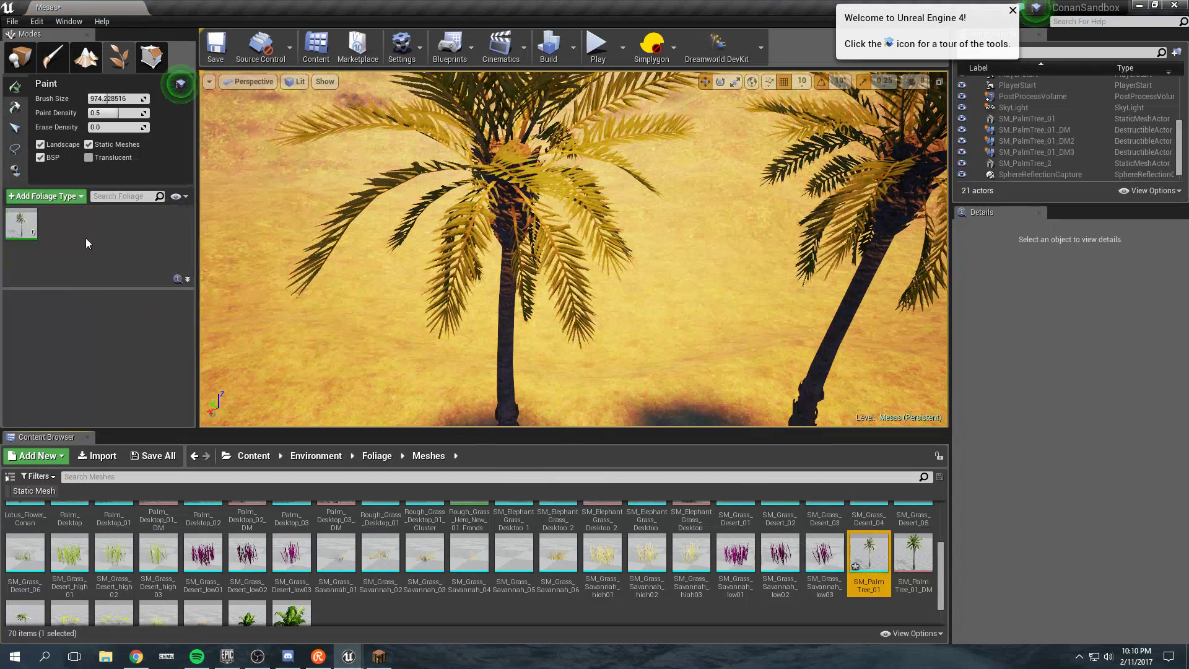
left_click(31, 233)
scroll(122, 372, "down", 2)
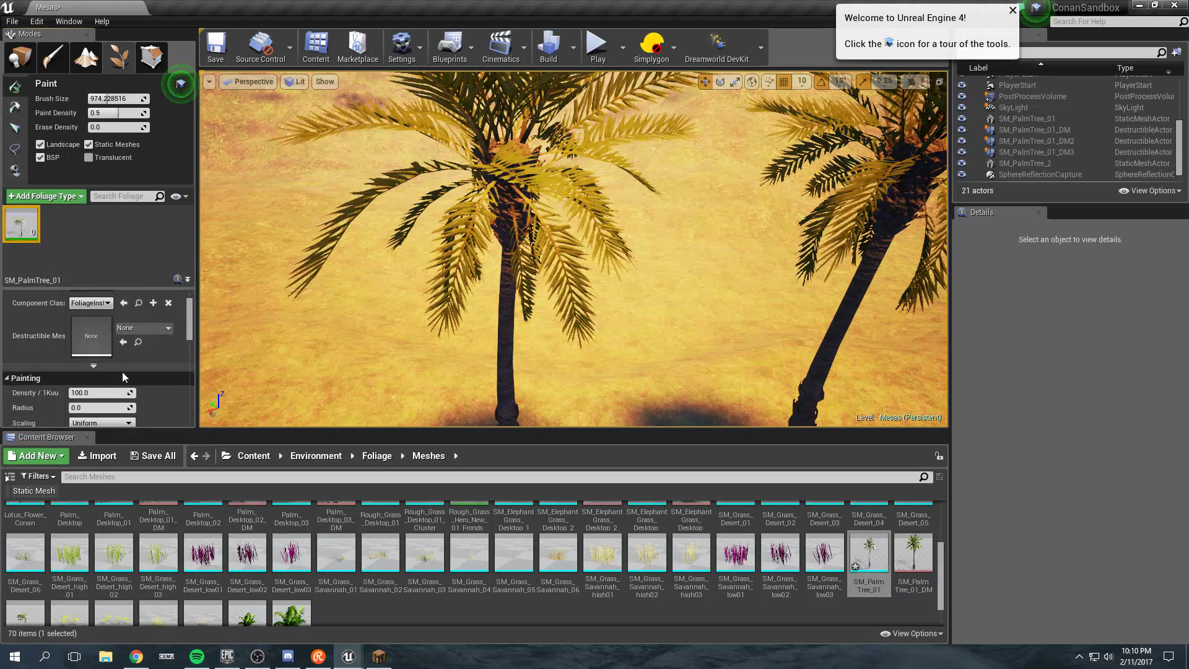
left_click_drag(914, 553, 87, 345)
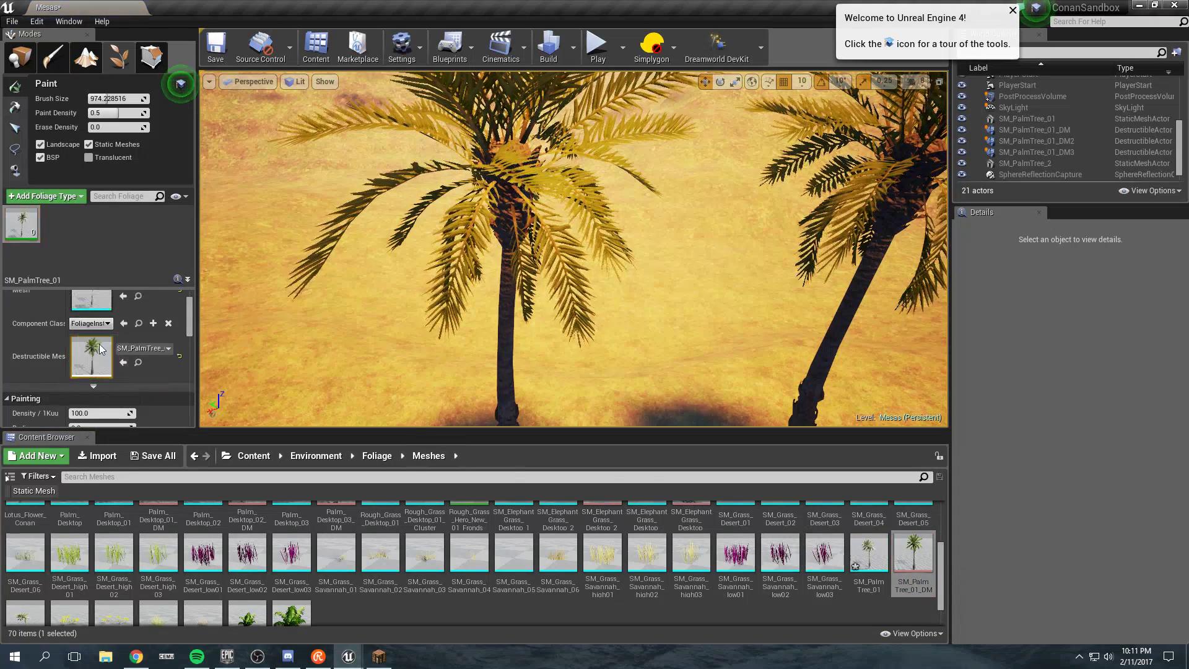
scroll(124, 362, "up", 1)
left_click(137, 337)
right_click(100, 334)
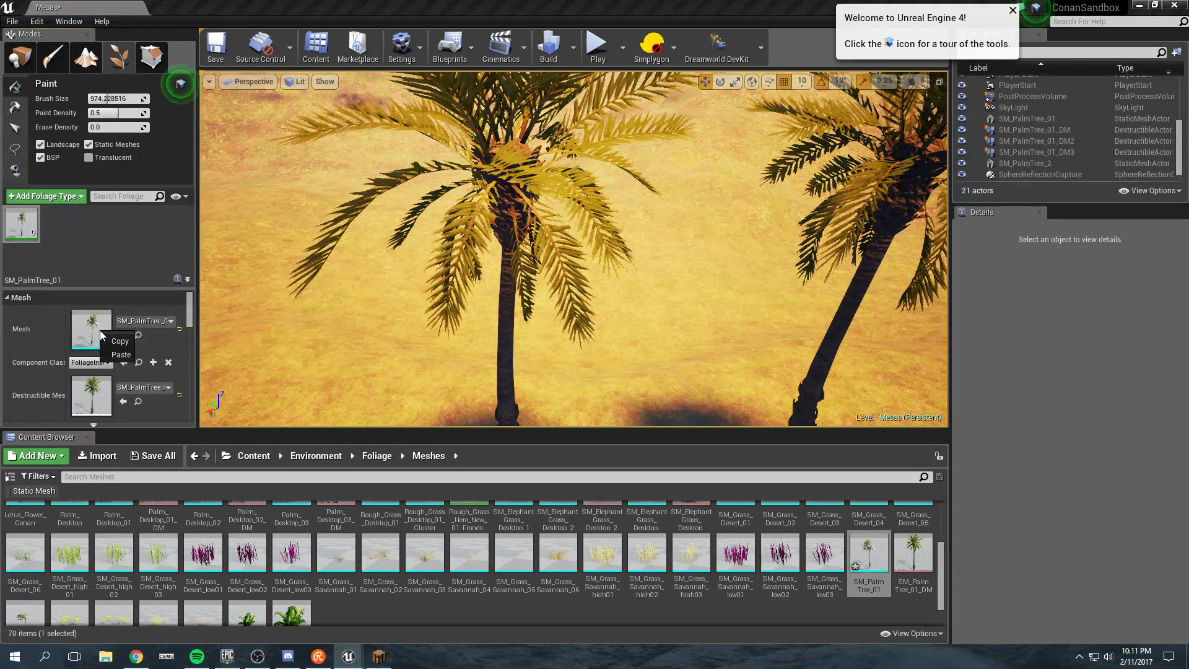
left_click(103, 341)
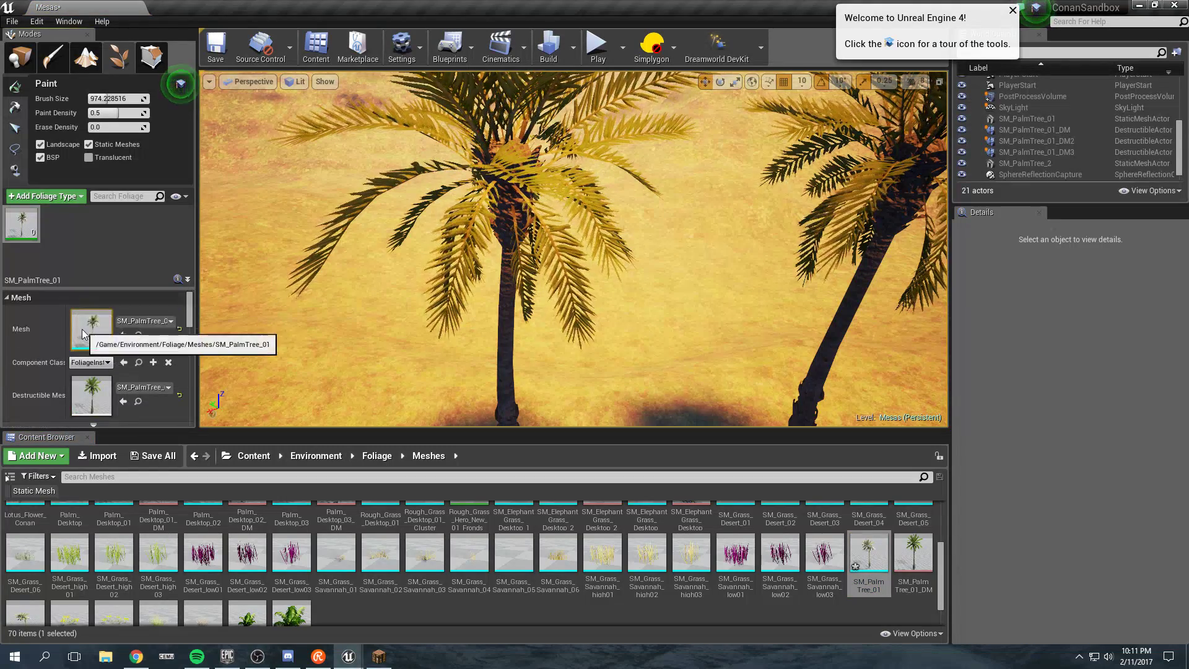
scroll(90, 335, "down", 5)
scroll(91, 335, "down", 5)
scroll(138, 363, "down", 5)
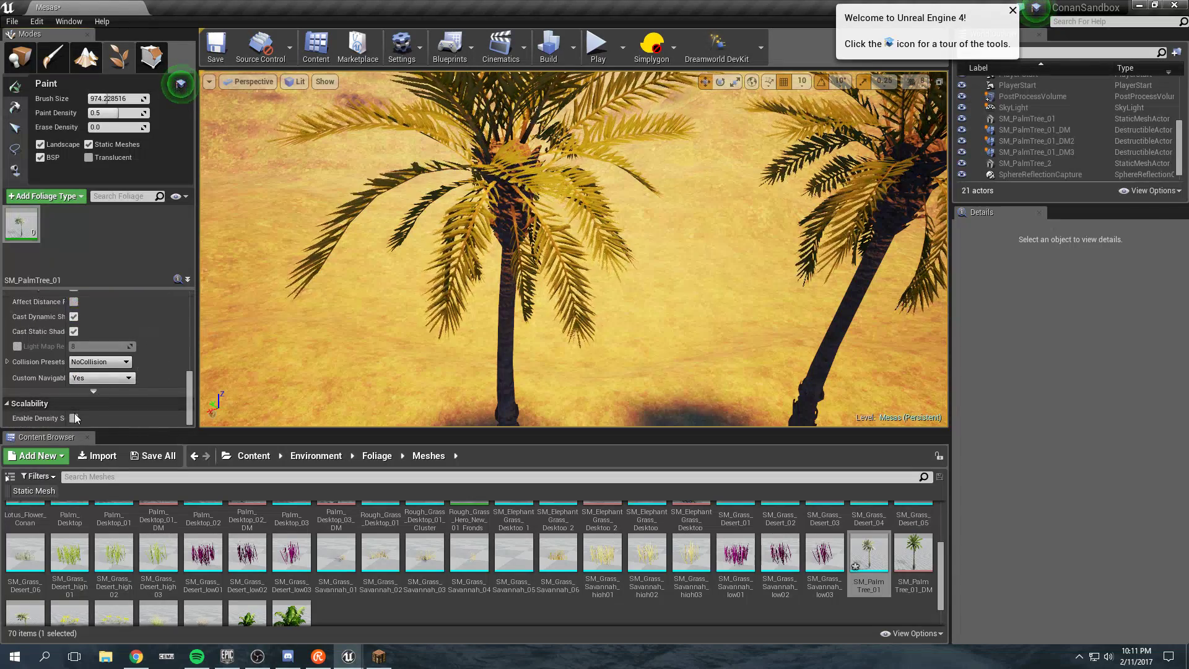
scroll(122, 388, "up", 5)
scroll(120, 368, "up", 10)
scroll(345, 216, "down", 3)
scroll(346, 216, "down", 3)
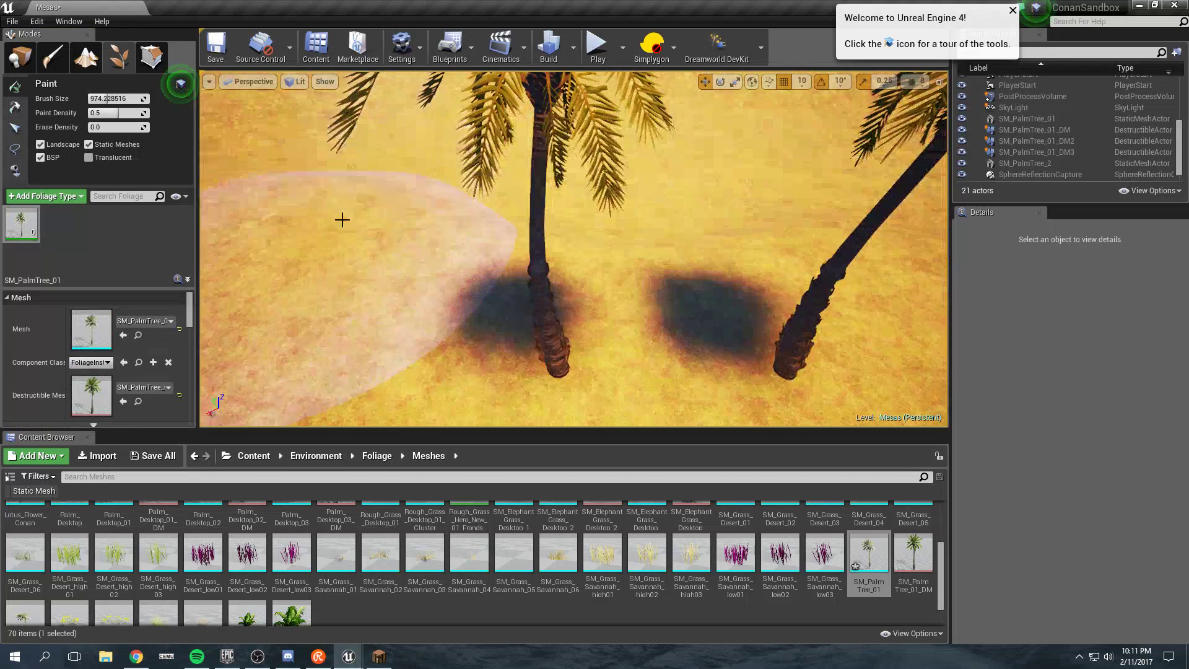
left_click_drag(360, 216, 502, 338)
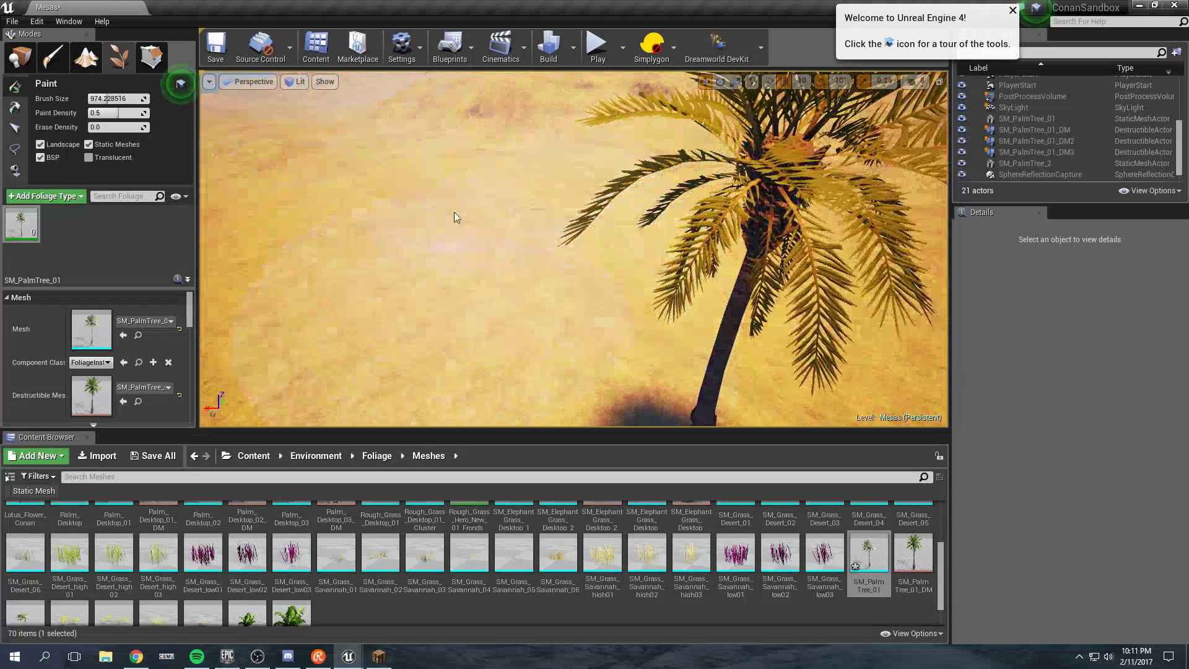
left_click(501, 338, "shift")
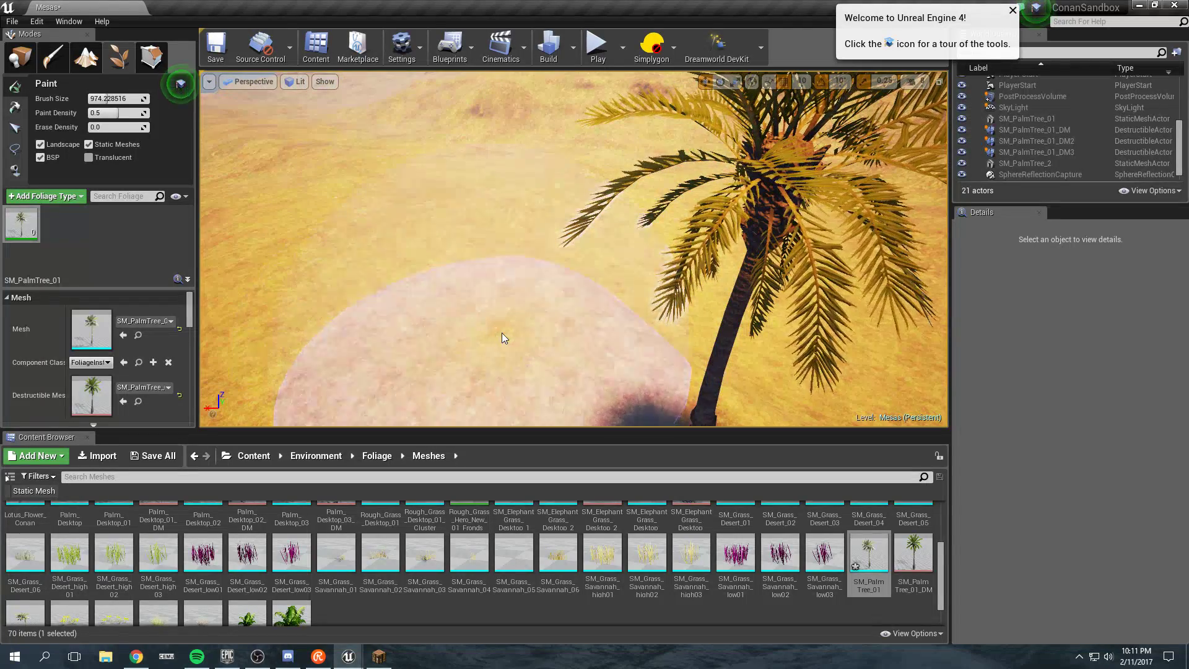
left_click(501, 338, "shift")
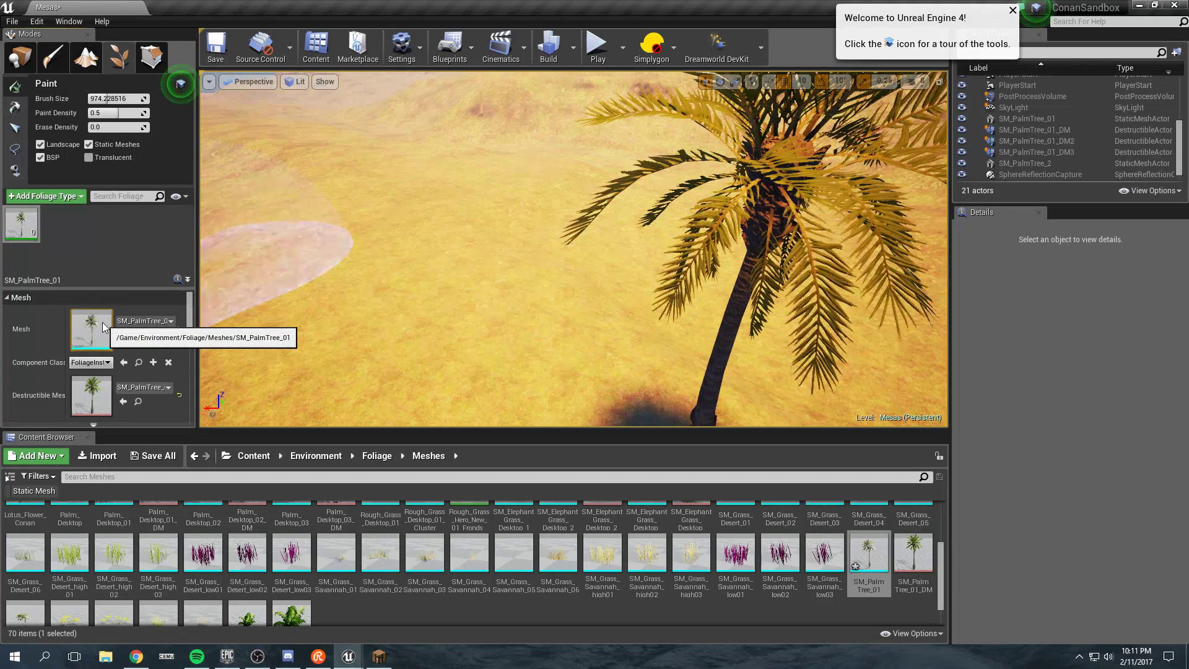
right_click_drag(557, 279, 595, 278)
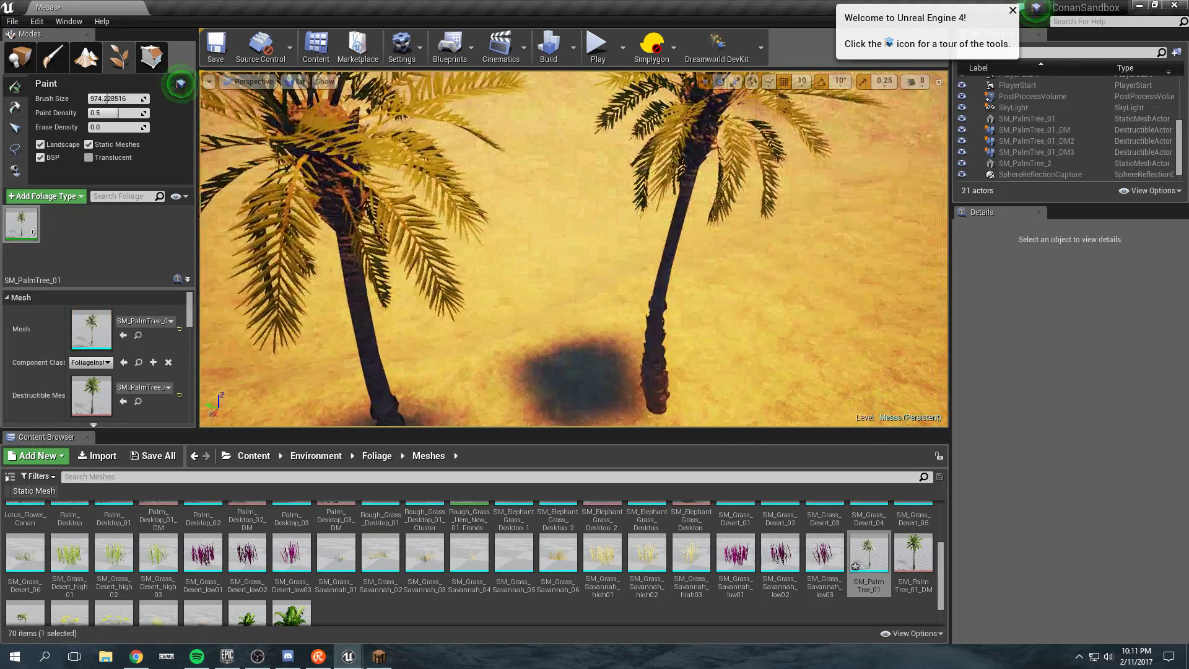
Paint a clump of SM_PalmTree_01_DM palms on the desert, then return to Place mode
left_click(924, 564)
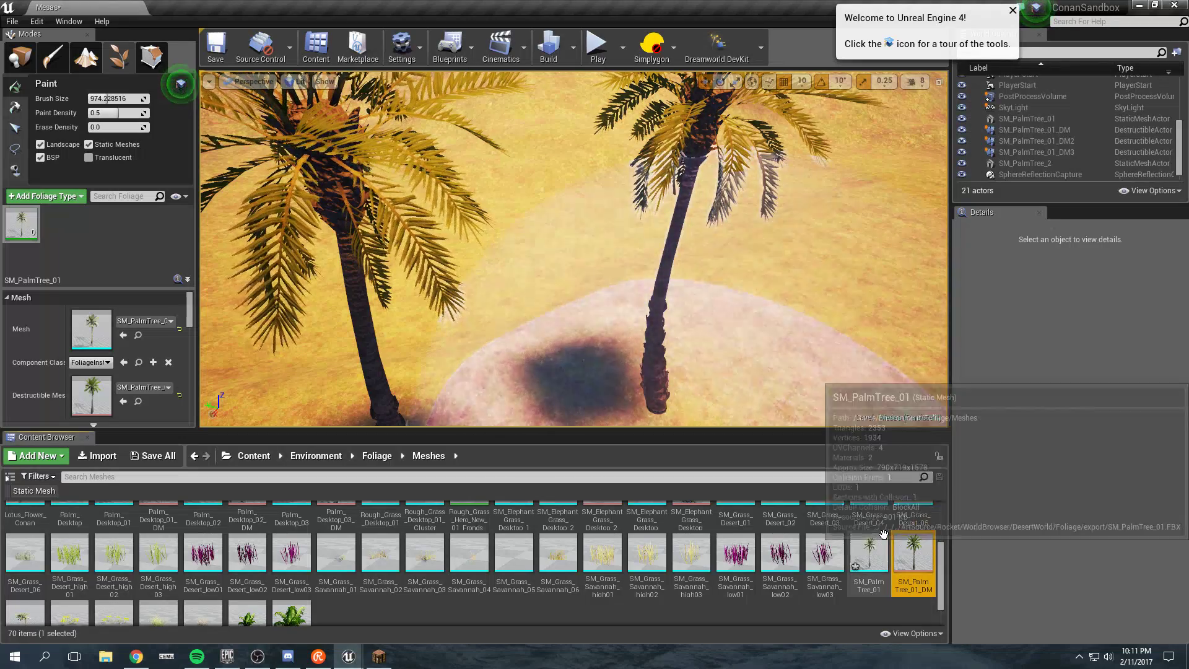
mouse_move(538, 353)
right_mouse_down()
mouse_move(549, 280)
mouse_move(613, 264)
mouse_move(595, 279)
mouse_move(576, 261)
mouse_move(610, 330)
right_mouse_up()
left_click(614, 264)
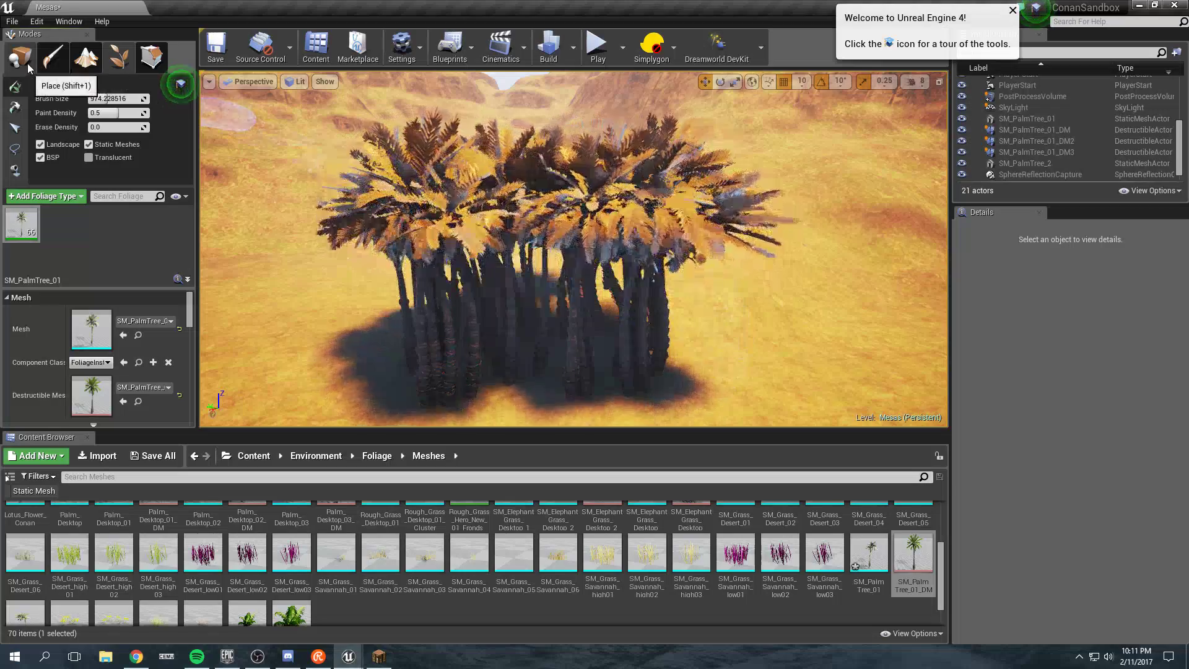
left_click(19, 57)
mouse_move(828, 242)
right_mouse_down()
mouse_move(818, 260)
mouse_move(819, 223)
right_mouse_up()
Set the SkyLight to Movable, reset Occlusion Max Distance to 1000, and fly toward the palms
double_click(1011, 111)
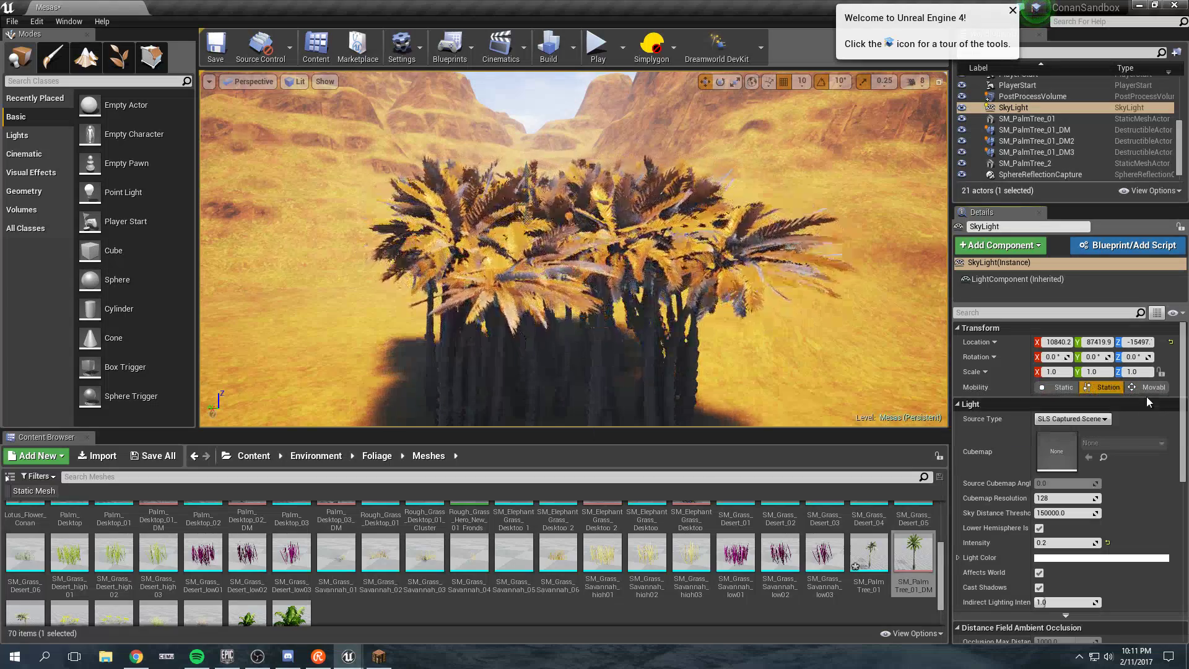
left_click(1135, 387)
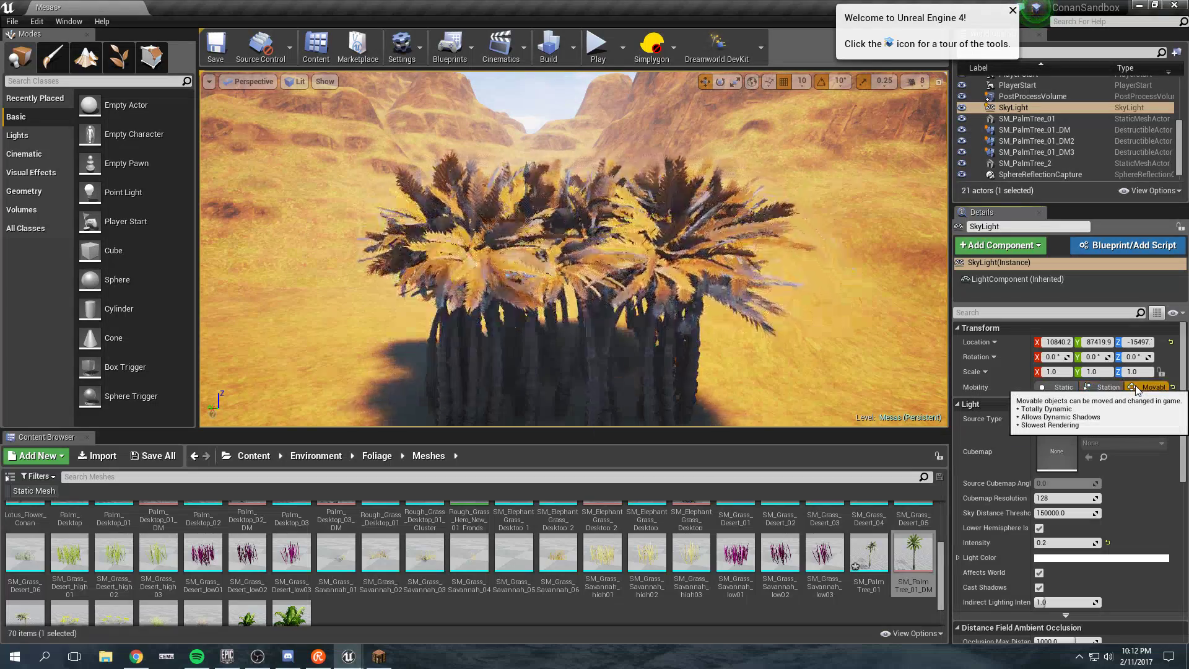
scroll(1132, 485, "down", 2)
scroll(1133, 485, "down", 2)
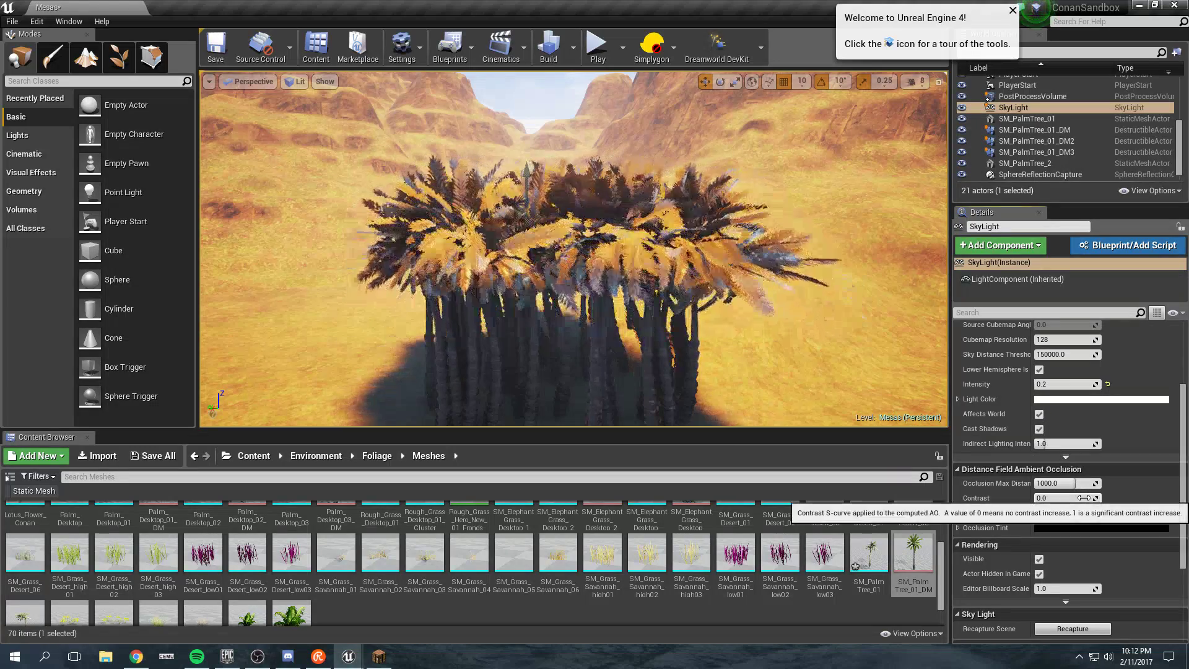
scroll(1078, 491, "down", 2)
scroll(1084, 497, "down", 1)
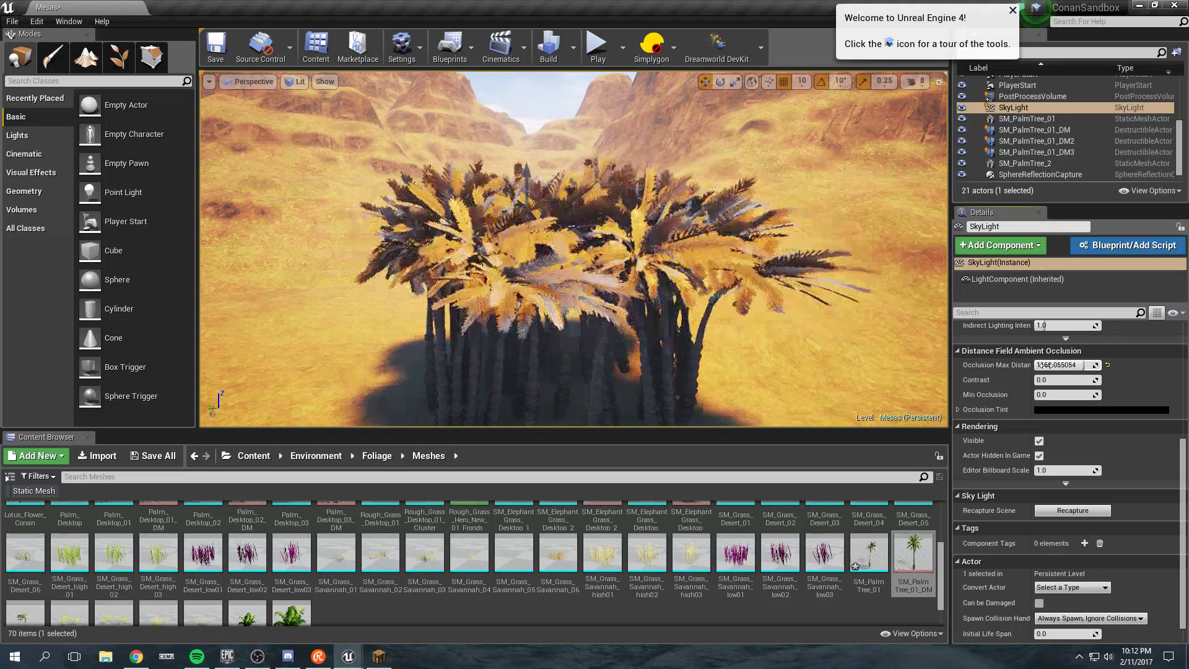
left_click(1107, 365)
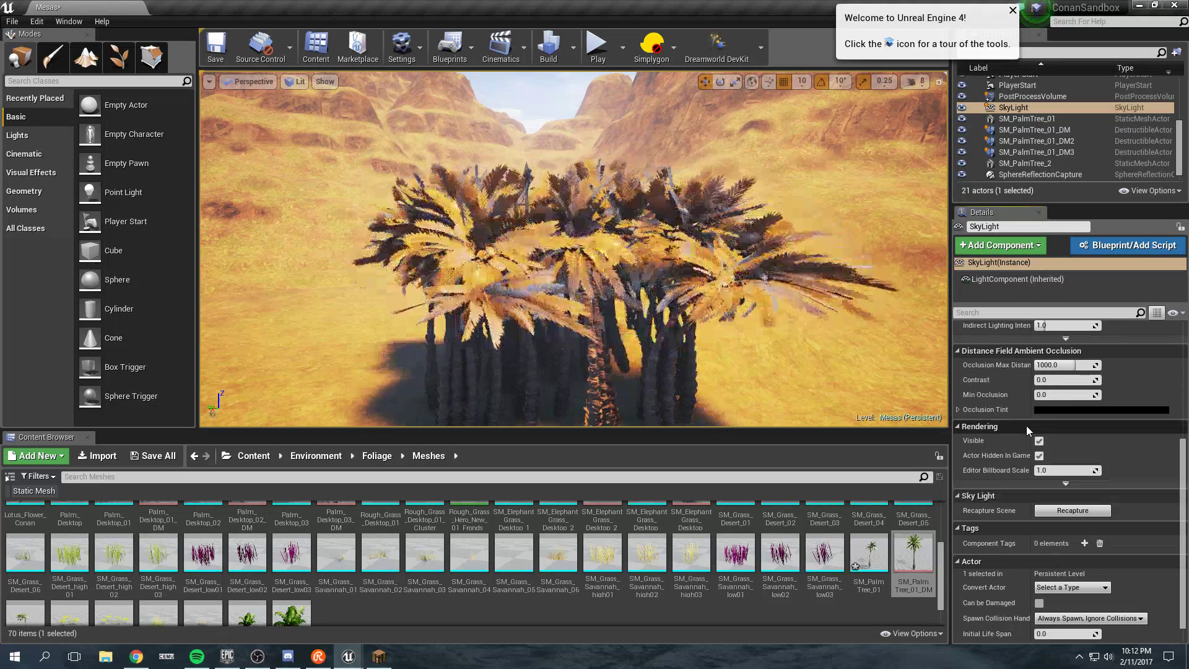
scroll(1104, 454, "down", 1)
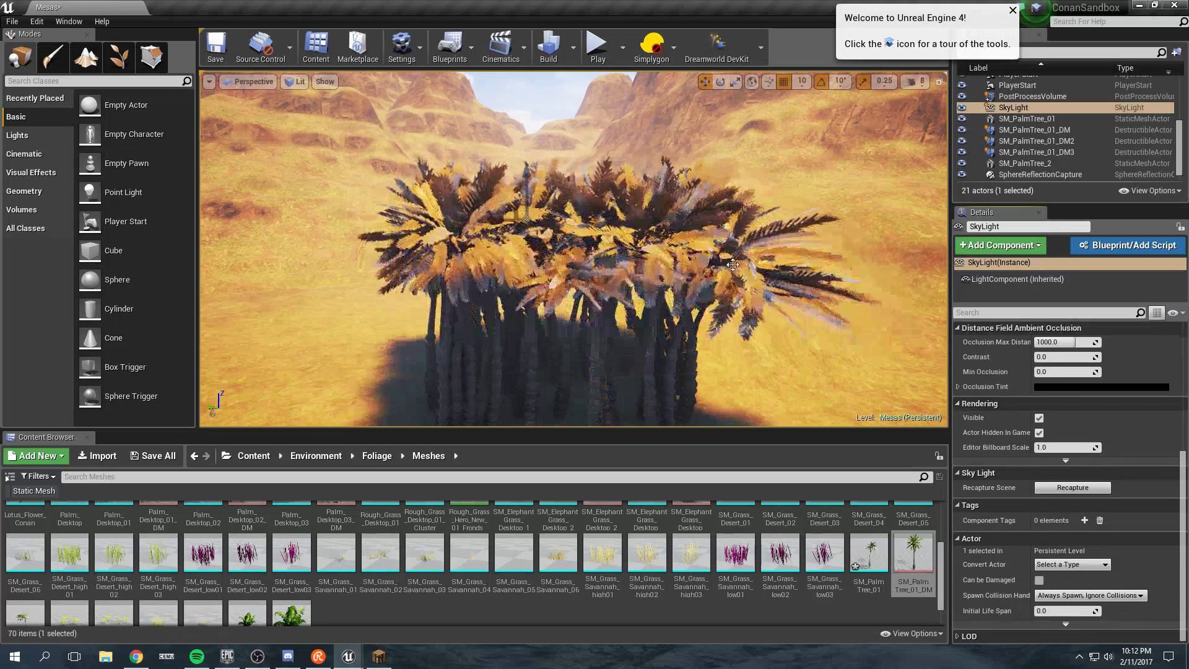
key("Up")
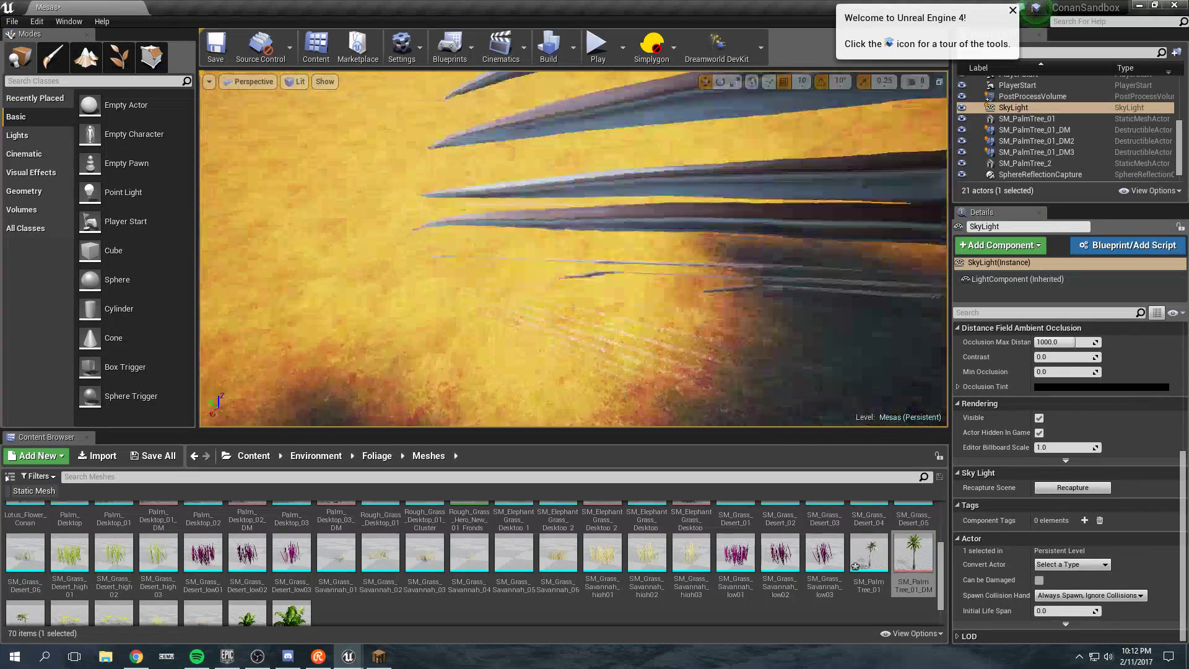
right_click_drag(757, 274, 757, 274)
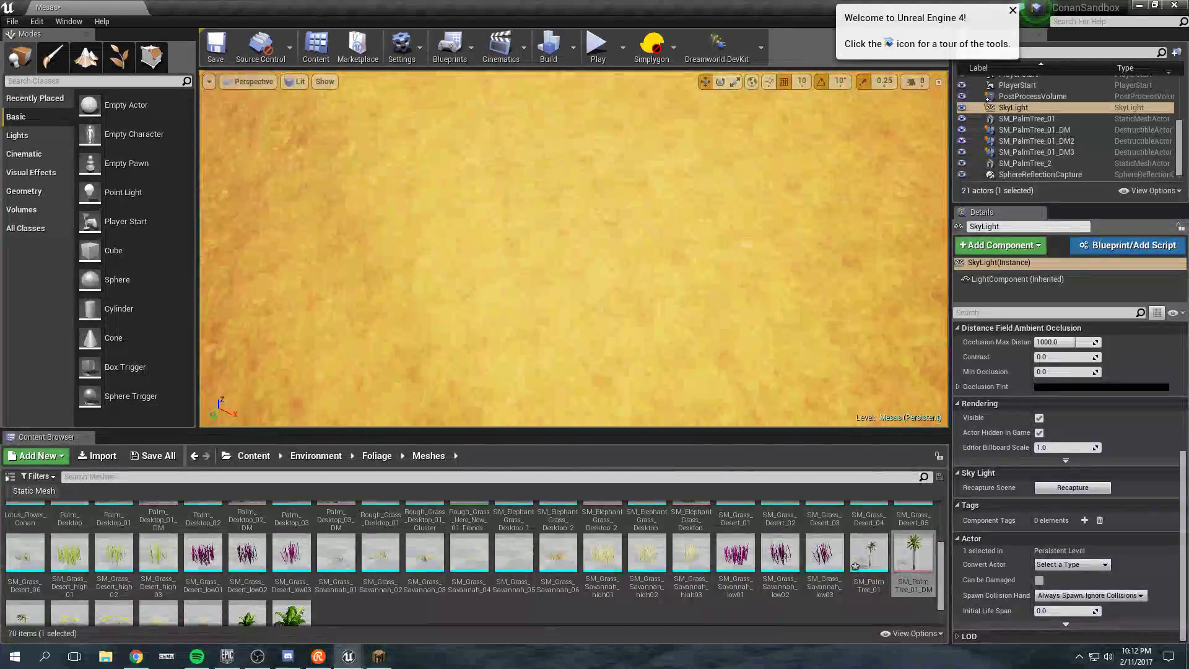
right_click_drag(617, 234, 658, 310)
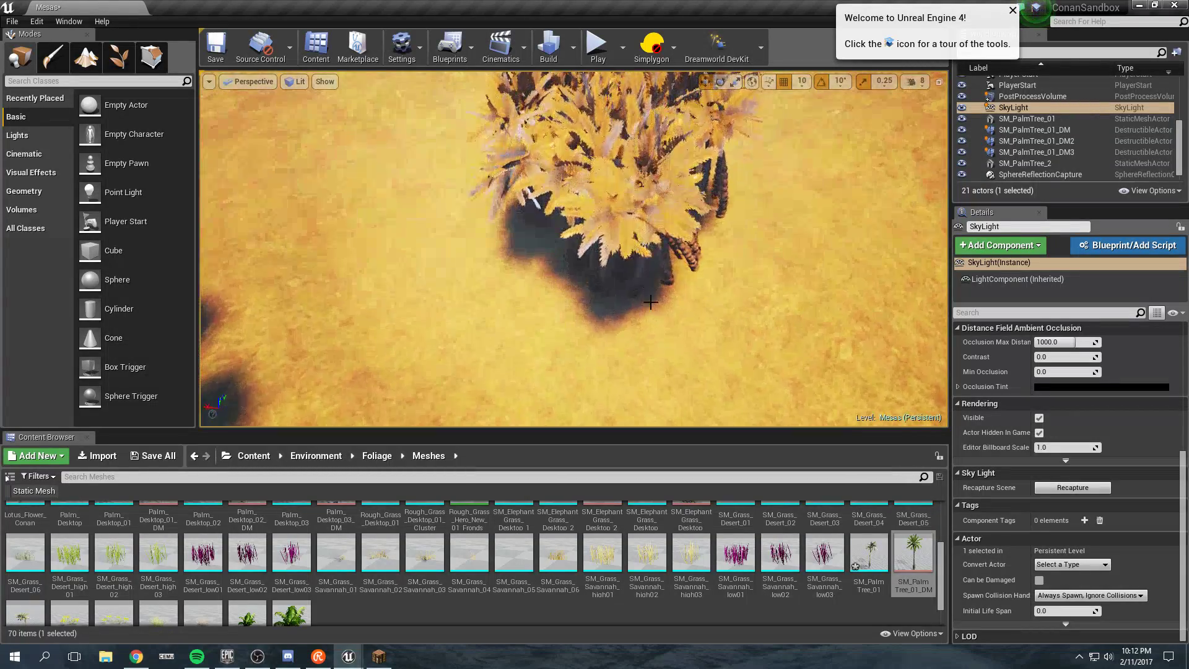
Return to Foliage mode and select the SM_PalmTree_01 foliage type
key("shift+4")
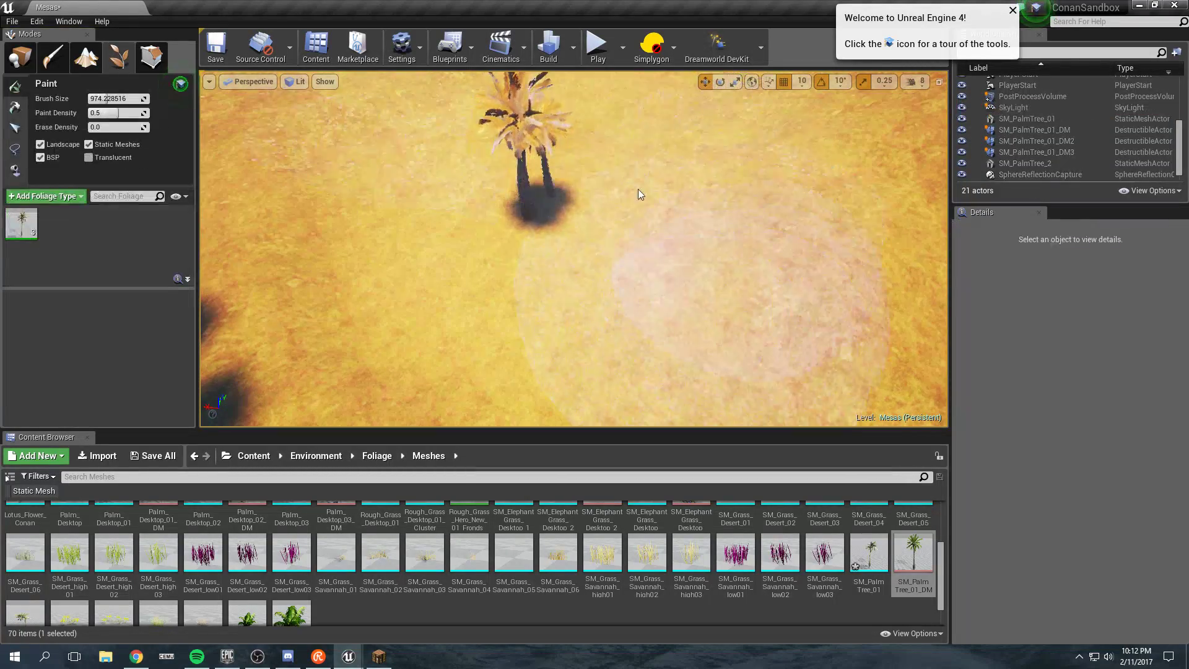
left_click(20, 223)
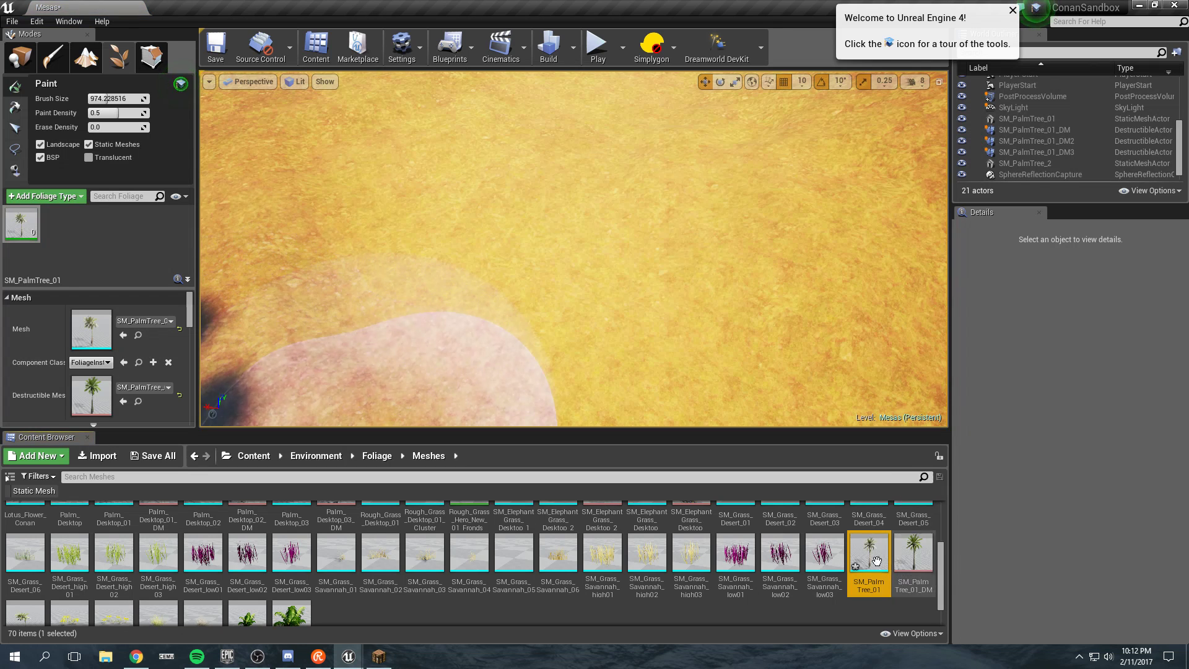
Save the selected assets, tick both palm assets for Make Writable, and dismiss the failure message
mouse_move(869, 557)
left_click(152, 456)
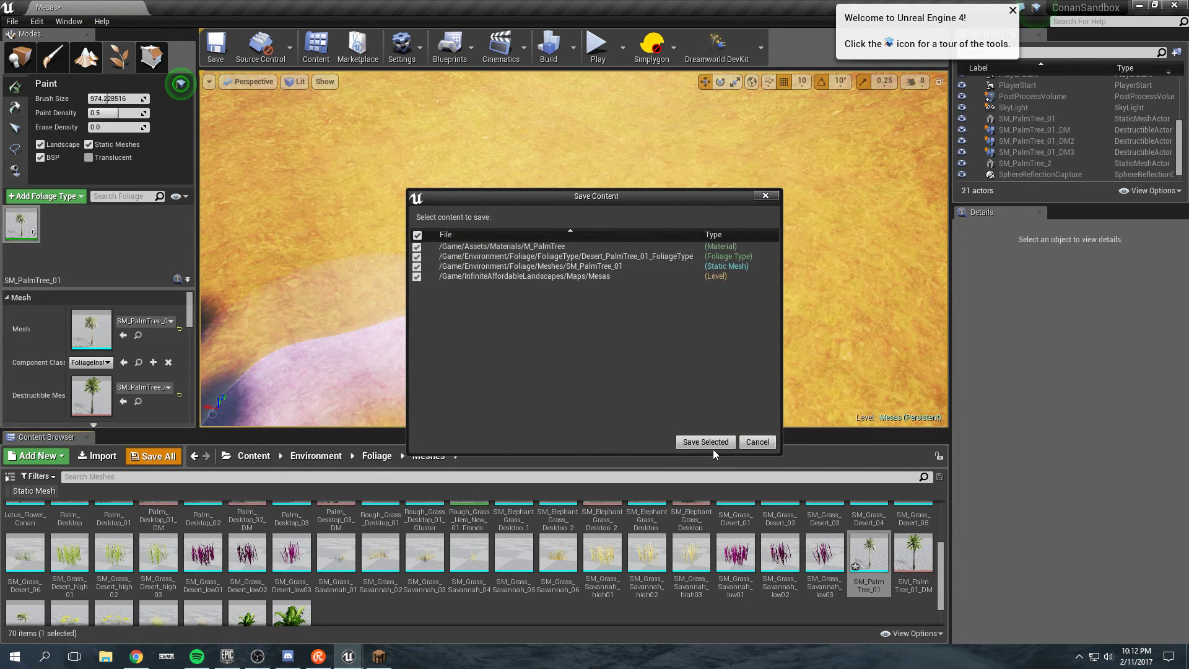
left_click(710, 445)
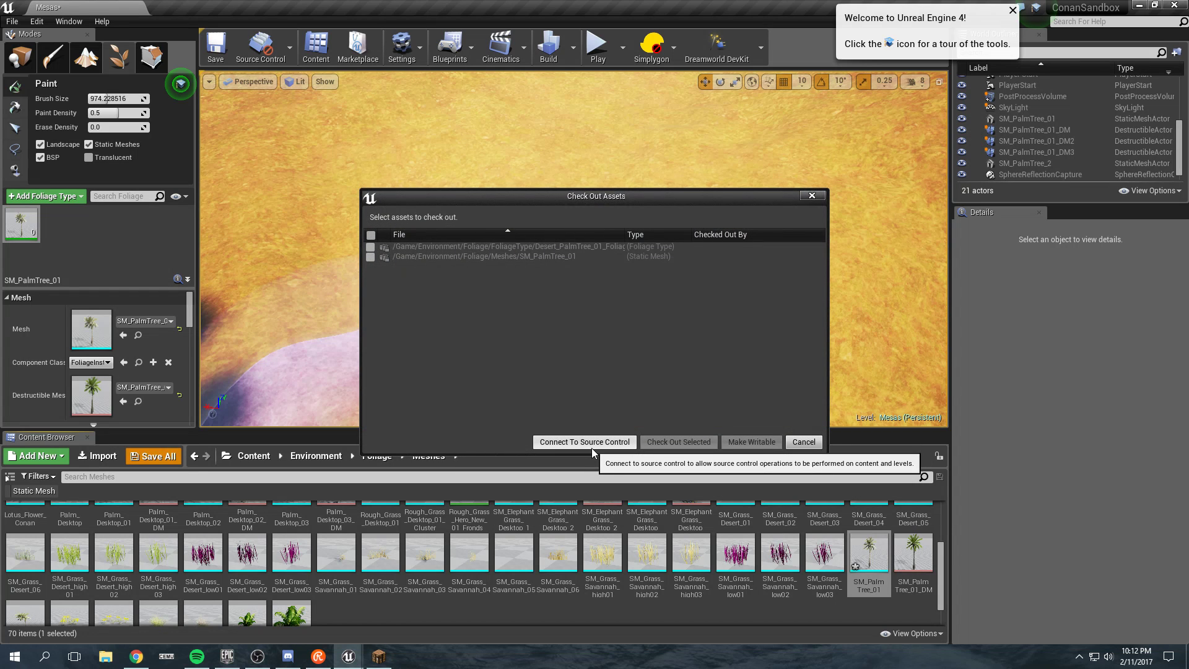
left_click(370, 235)
left_click(370, 257)
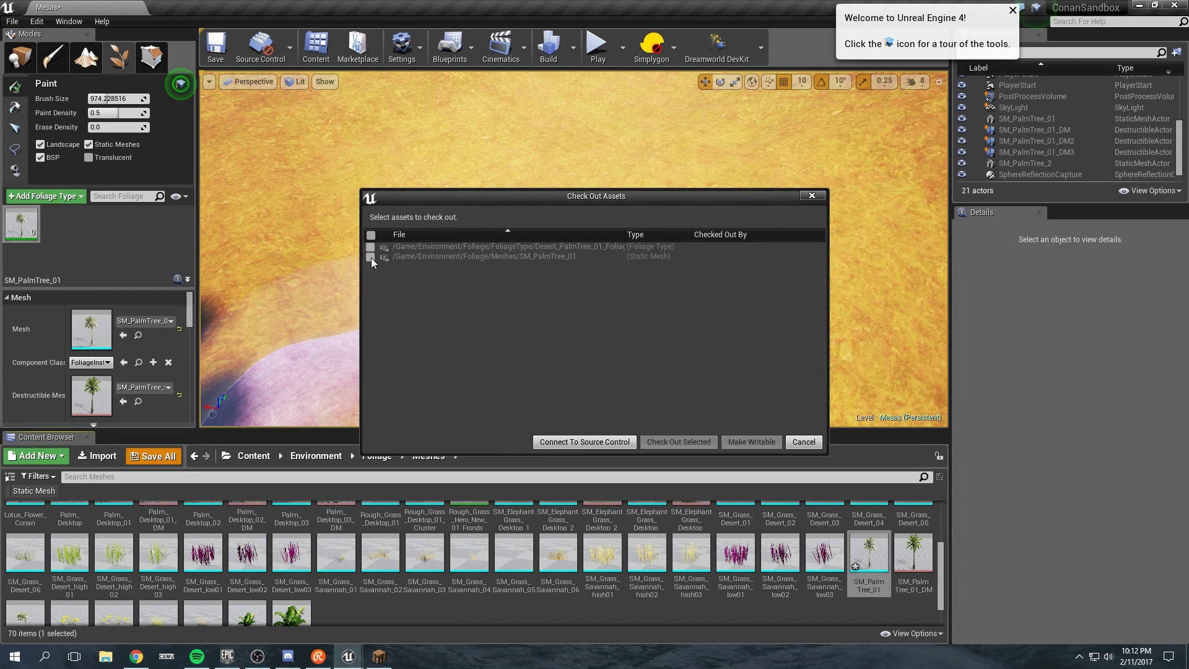
left_click(371, 257)
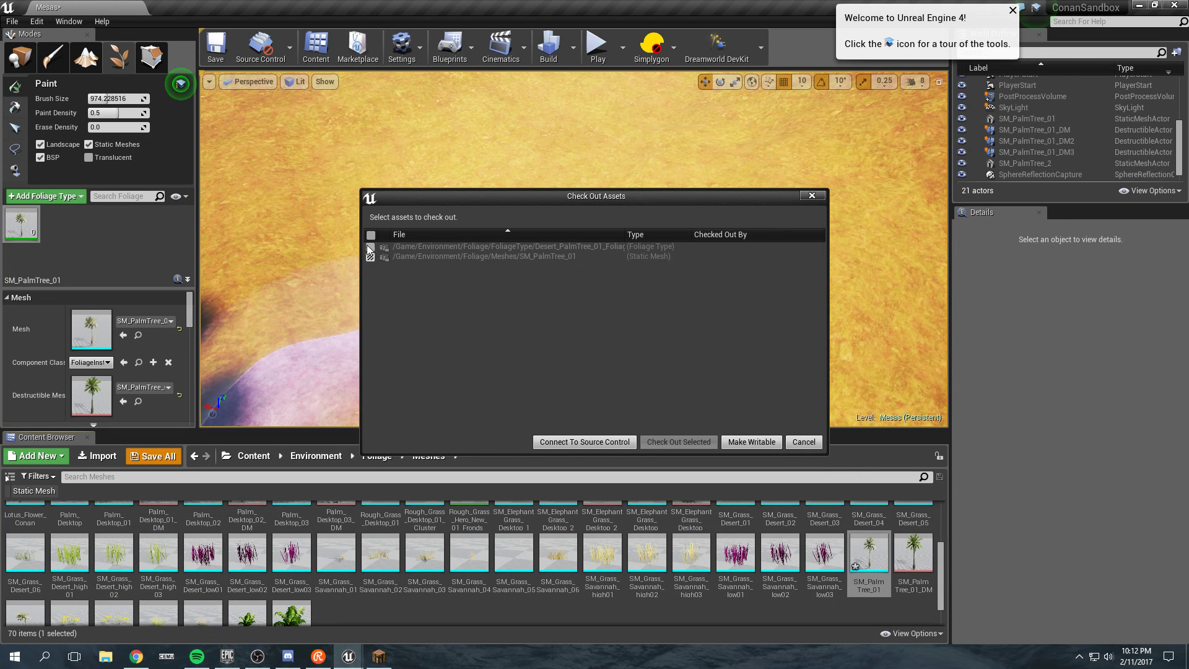
left_click(735, 443)
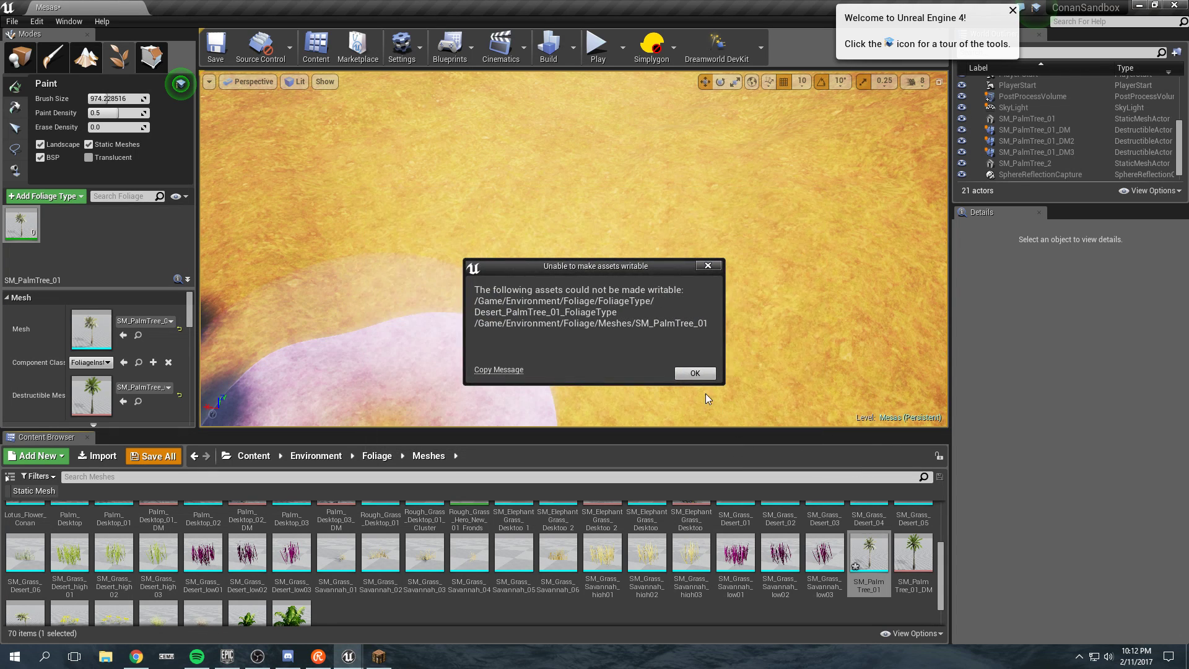
left_click(683, 375)
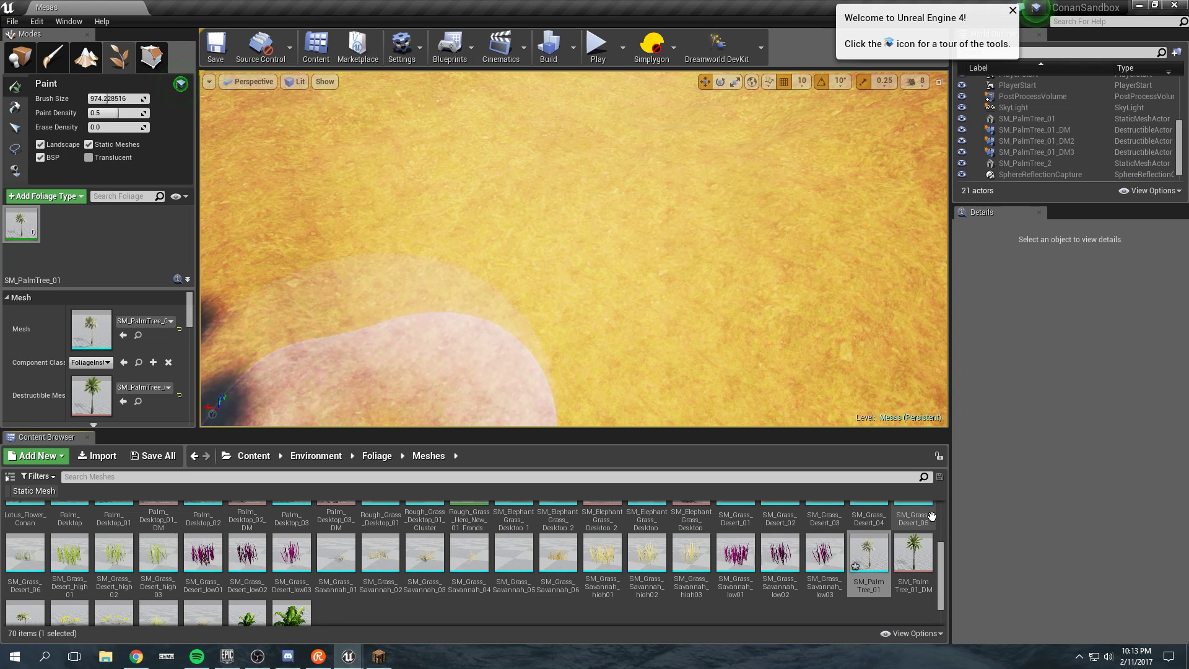
Place another destructible SM_PalmTree_01_DM palm tree onto the desert ground
left_click_drag(914, 555, 749, 289)
key("shift+1")
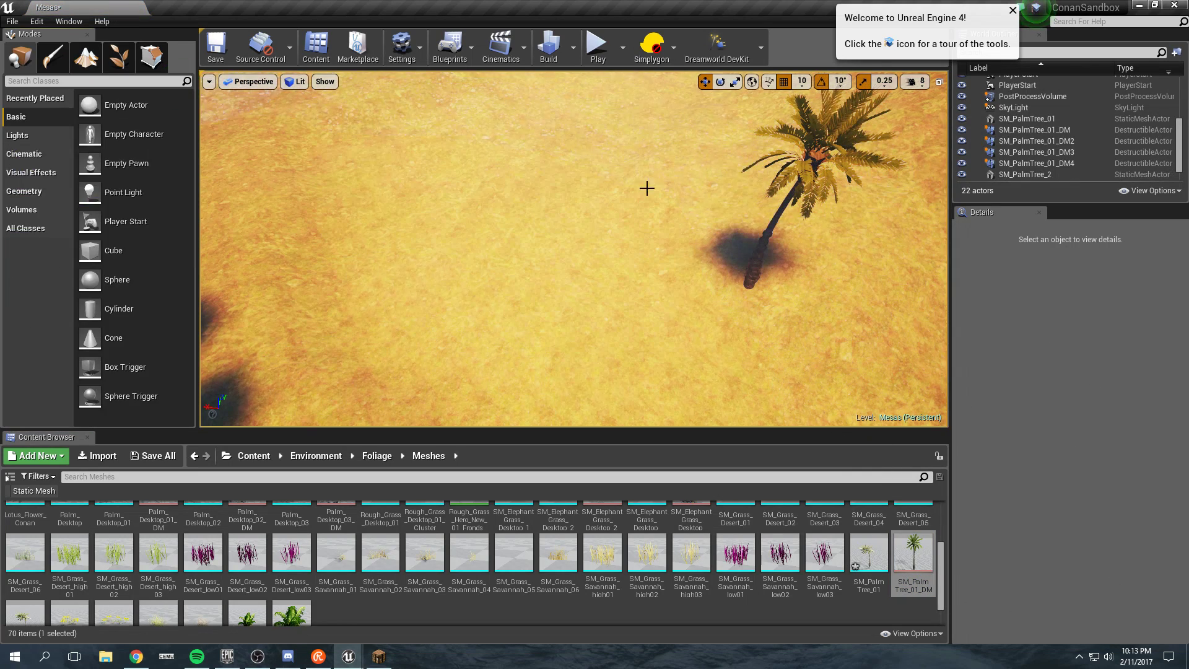
left_click(876, 213)
scroll(1092, 442, "down", 3)
scroll(1092, 441, "up", 3)
Locate the new palm's material in the Content Browser and open M_PalmTree_Inst_01
left_click(790, 204)
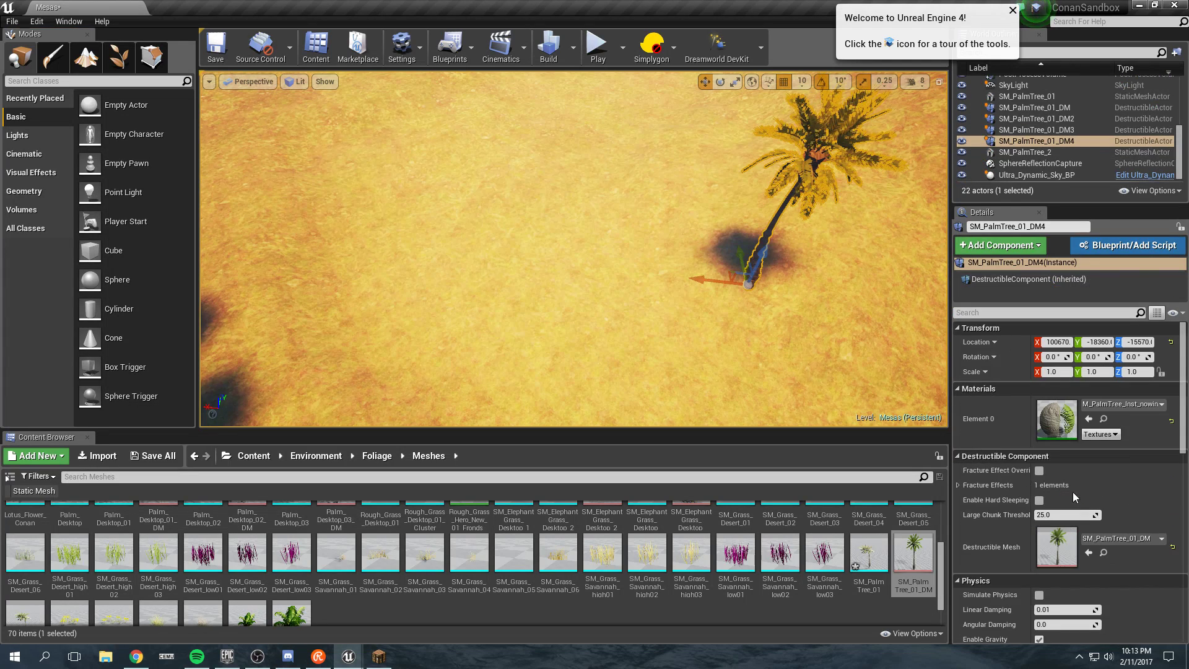
left_click(1103, 418)
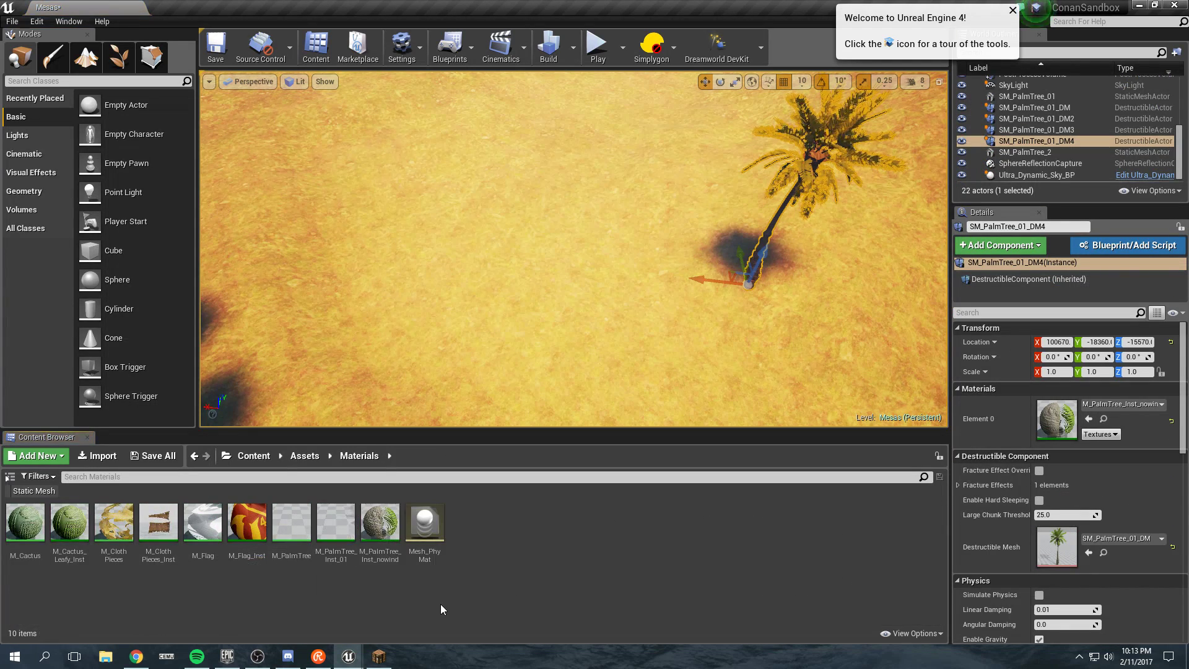
left_click(335, 530)
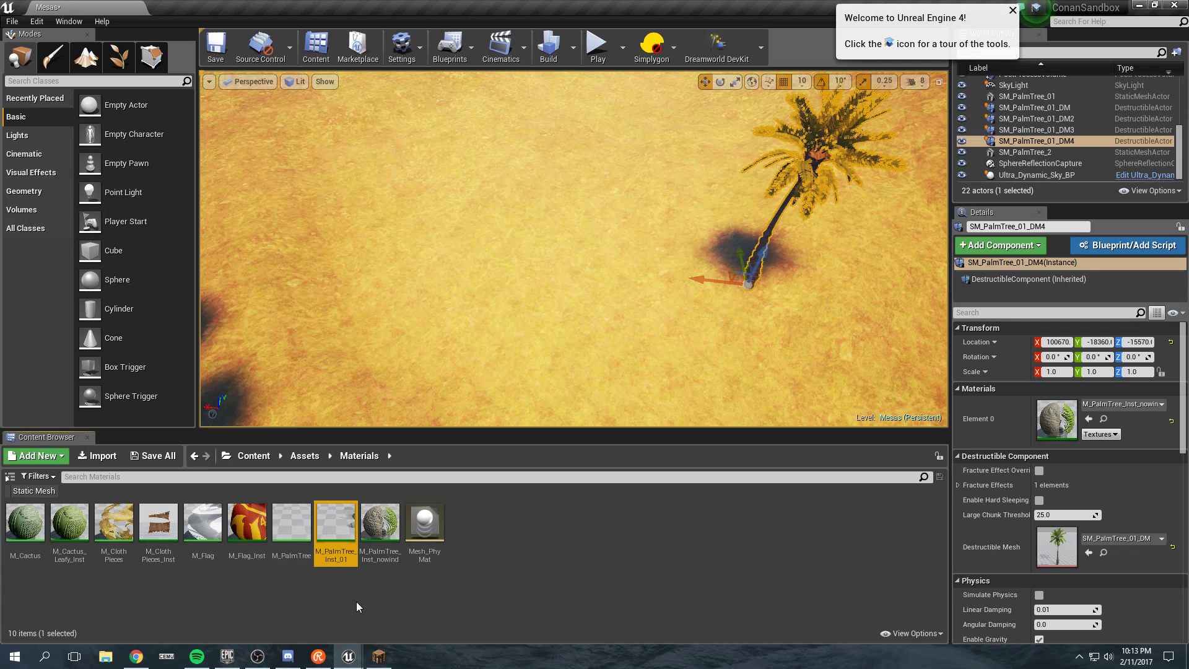
left_click(305, 555)
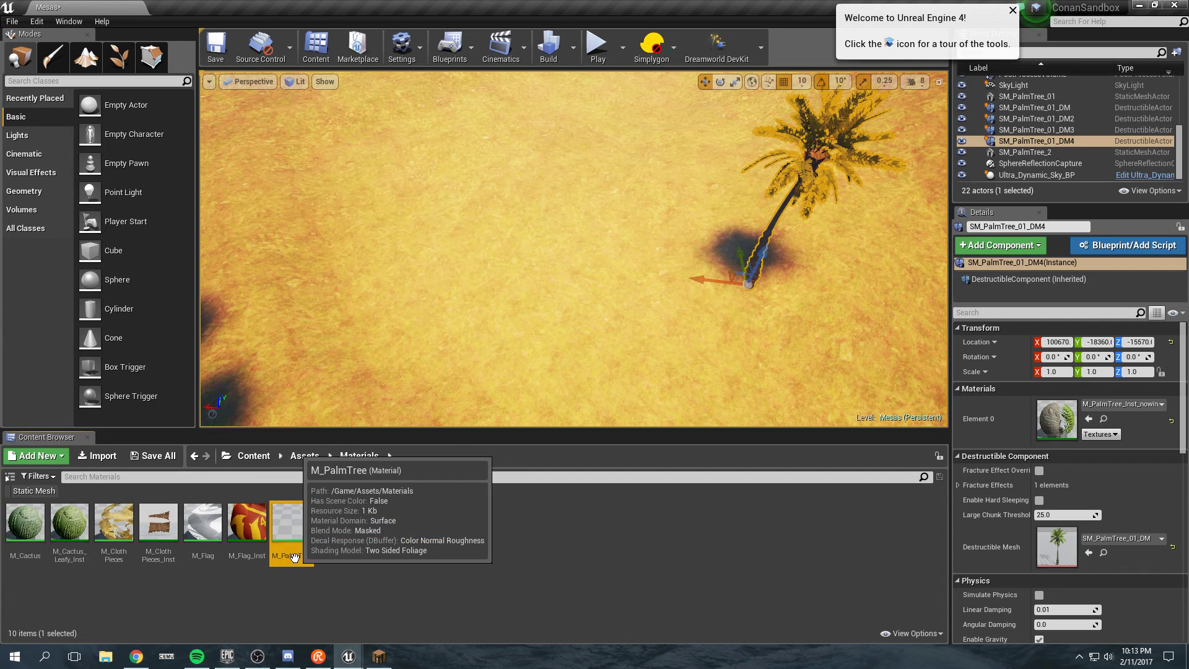
left_click(335, 530)
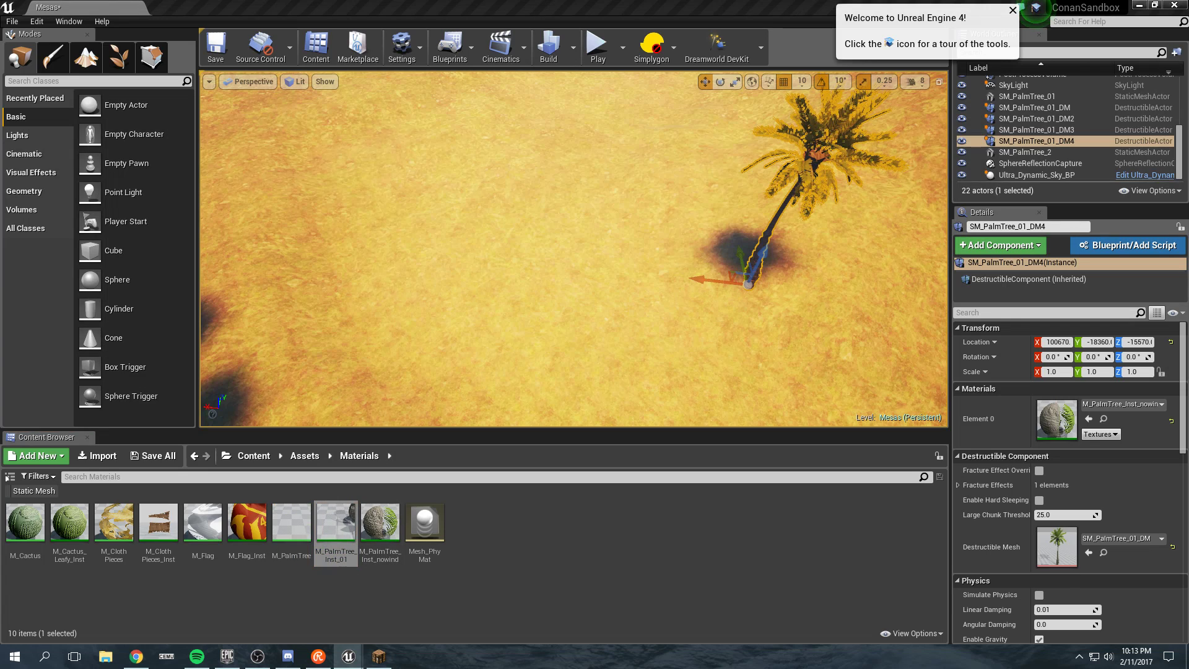
scroll(518, 299, "up", 5)
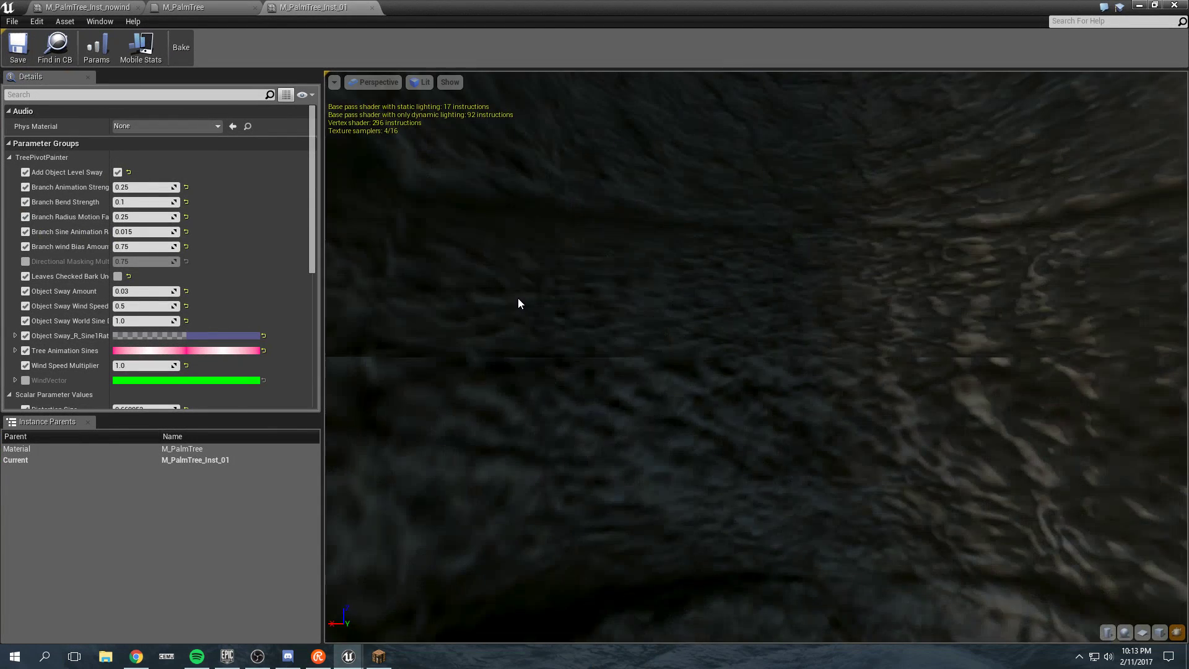
scroll(518, 303, "down", 5)
scroll(478, 313, "up", 3)
scroll(477, 313, "down", 4)
scroll(478, 313, "down", 2)
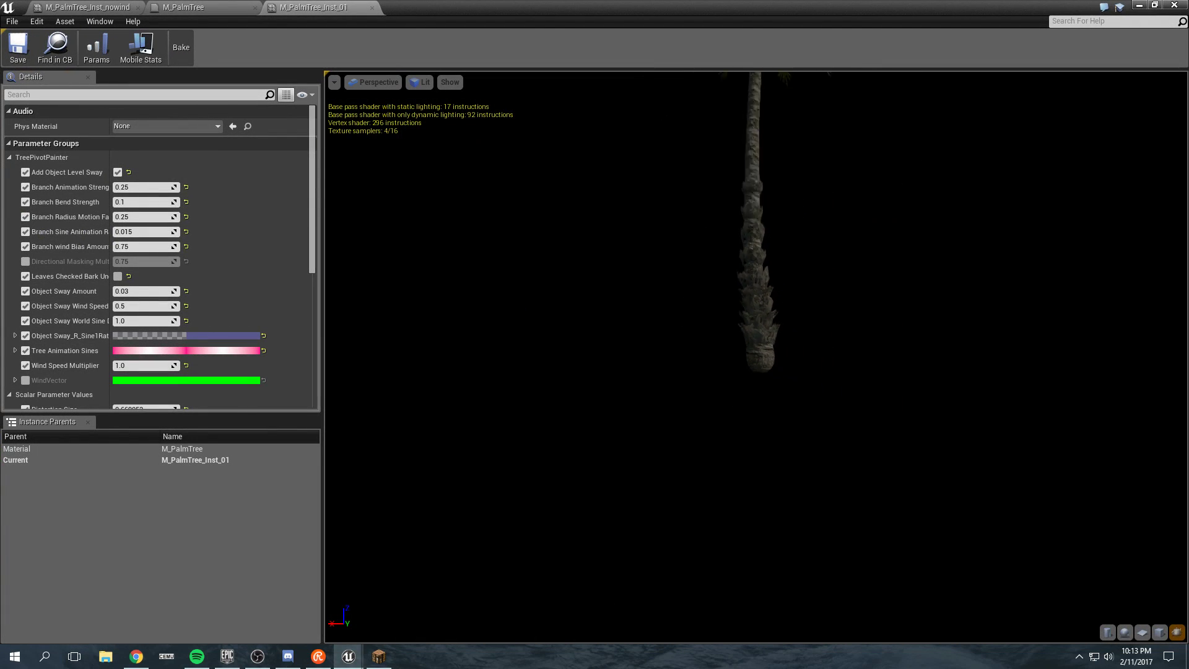
scroll(147, 337, "down", 1)
scroll(124, 370, "down", 4)
scroll(122, 369, "down", 1)
scroll(109, 363, "down", 2)
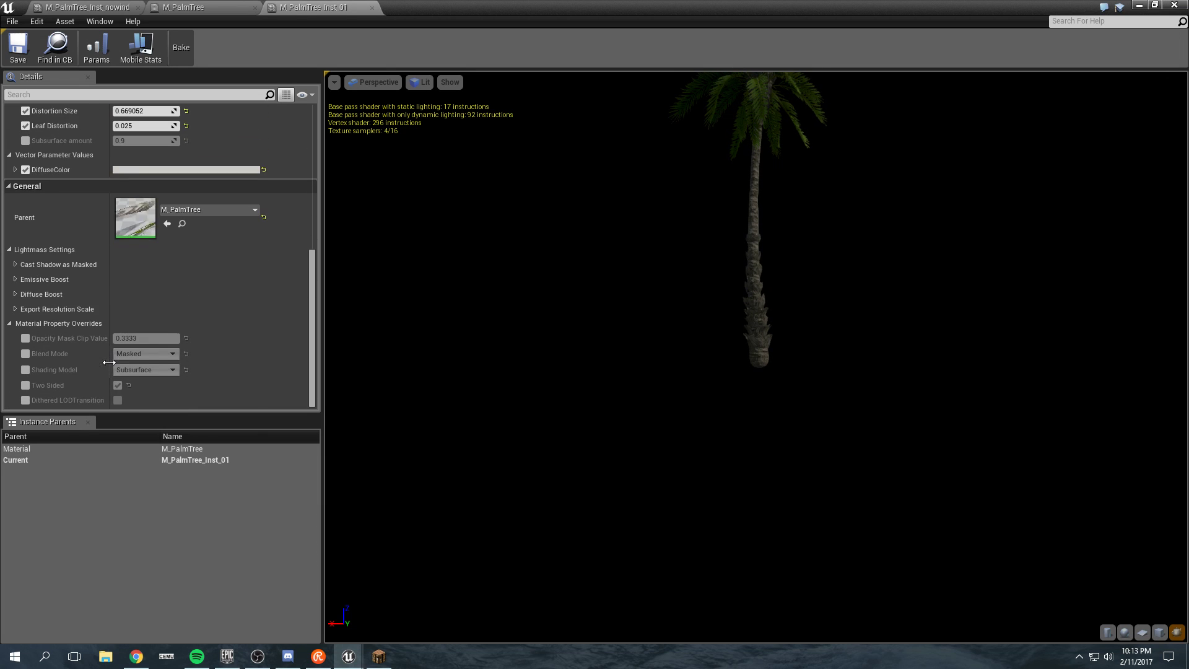
Enable Two Sided in M_PalmTree_Inst_01's Material Property Overrides
left_click(27, 385)
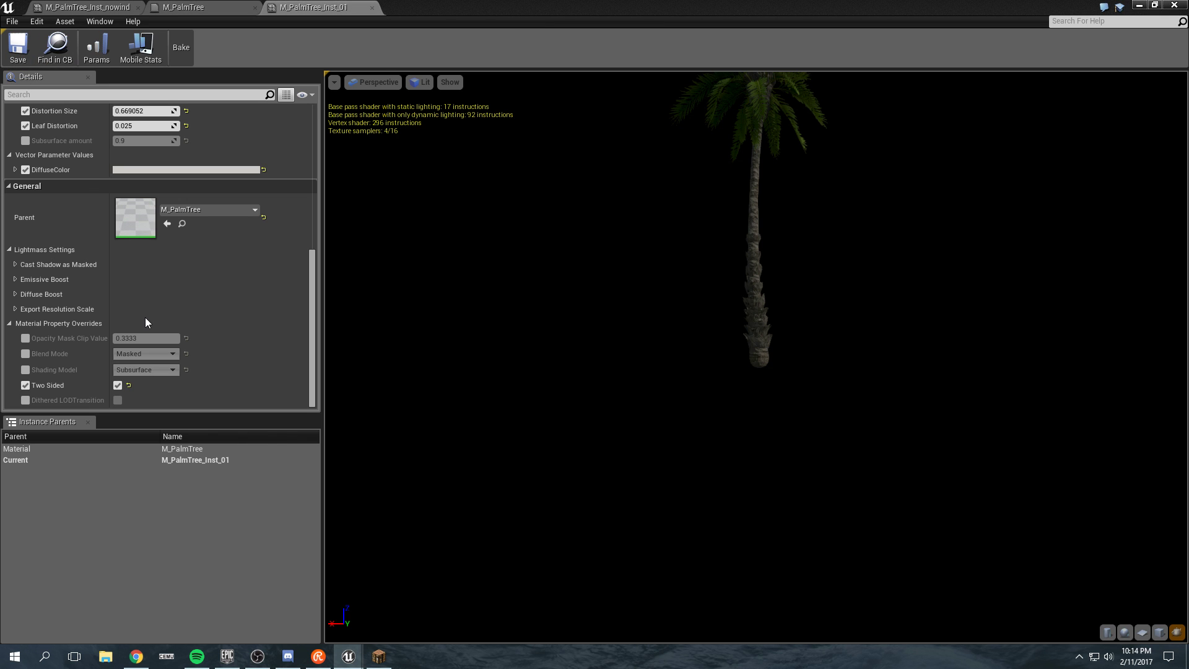
scroll(146, 322, "up", 1)
scroll(144, 322, "up", 2)
scroll(145, 322, "up", 2)
scroll(146, 322, "up", 1)
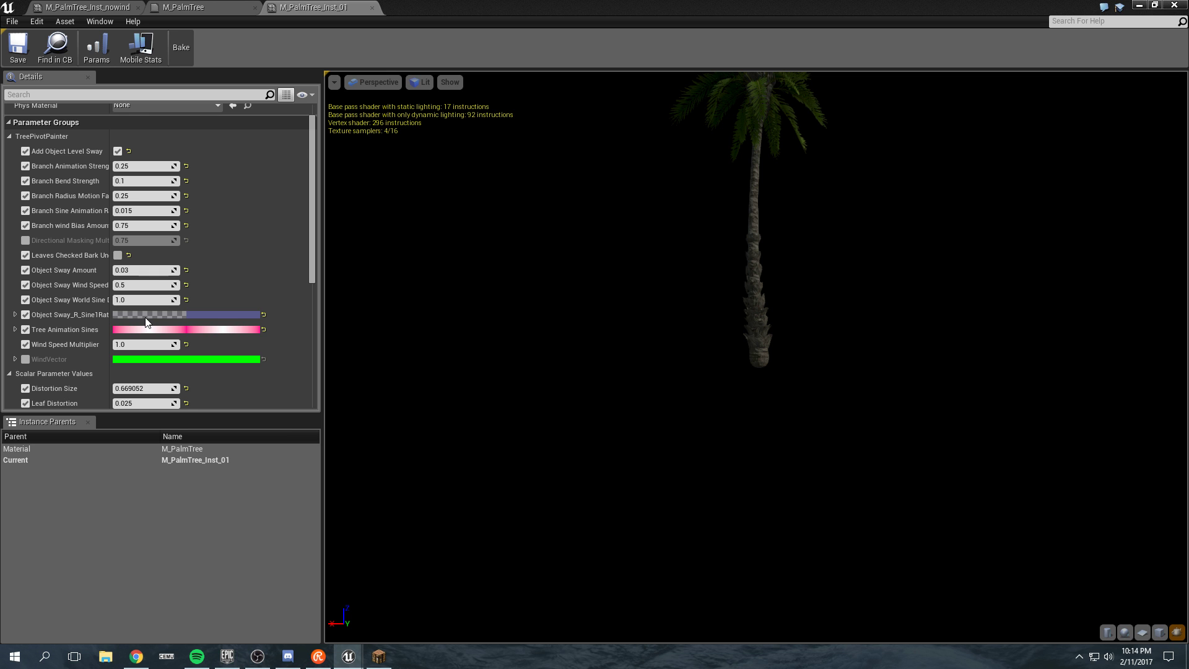
scroll(145, 321, "up", 1)
Replace the S constant with a 'shine' Scalar Parameter on Roughness, default 5, max 10
left_click(177, 6)
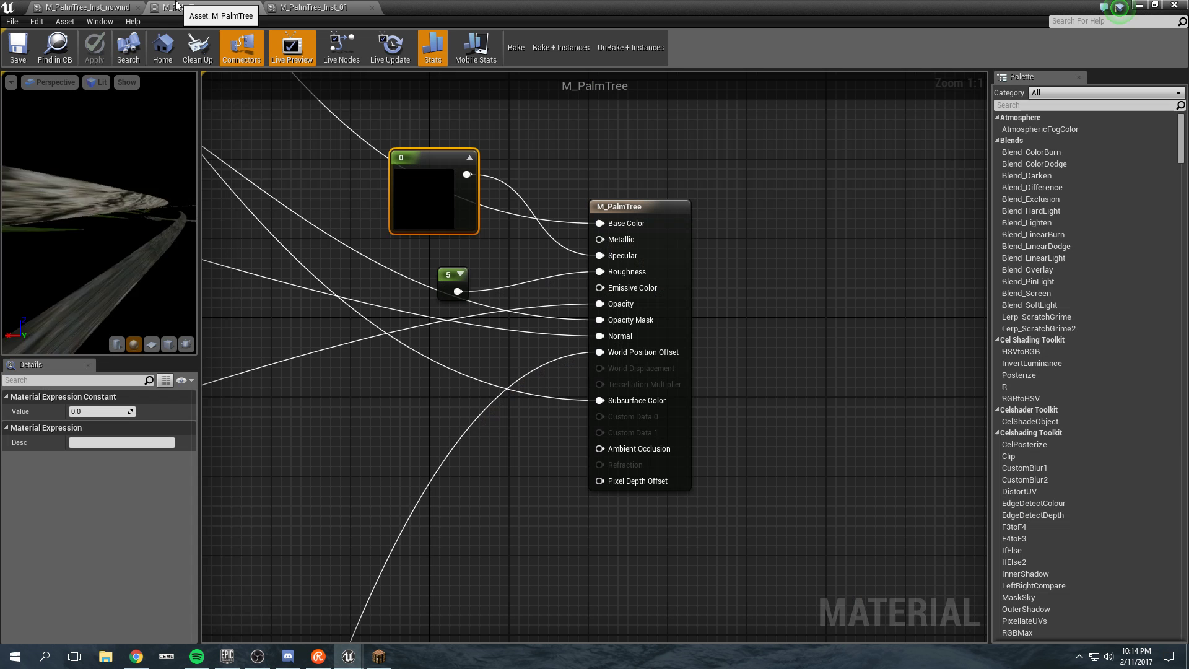
right_click_drag(449, 270, 534, 281)
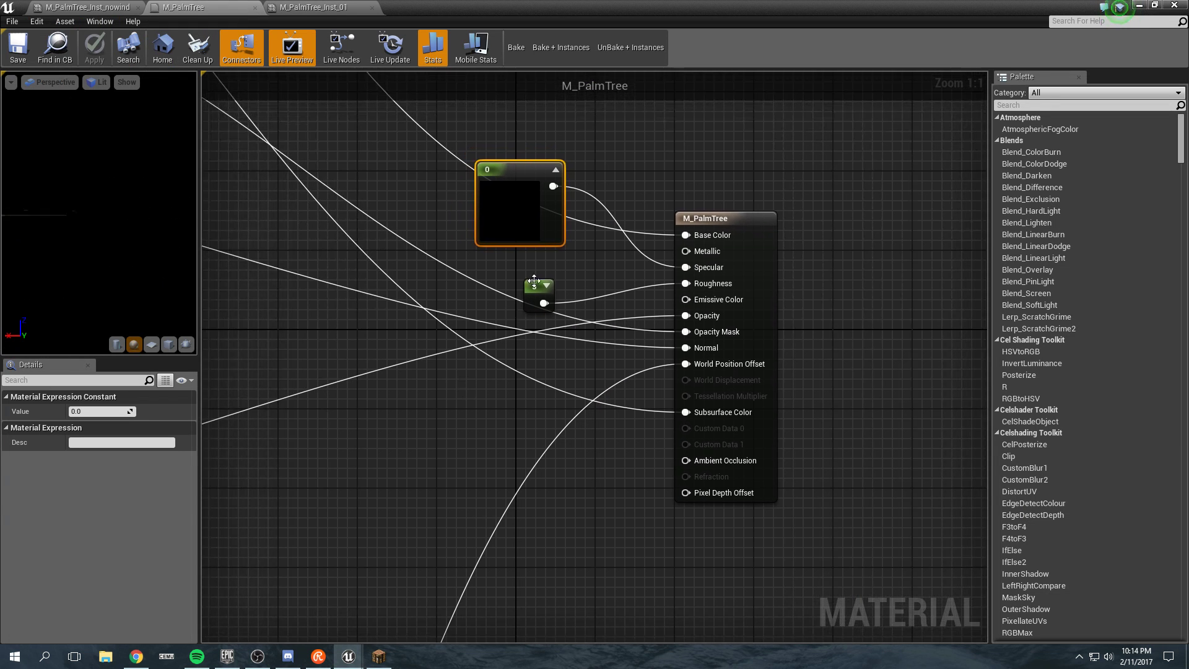
left_click(536, 291)
key("Delete")
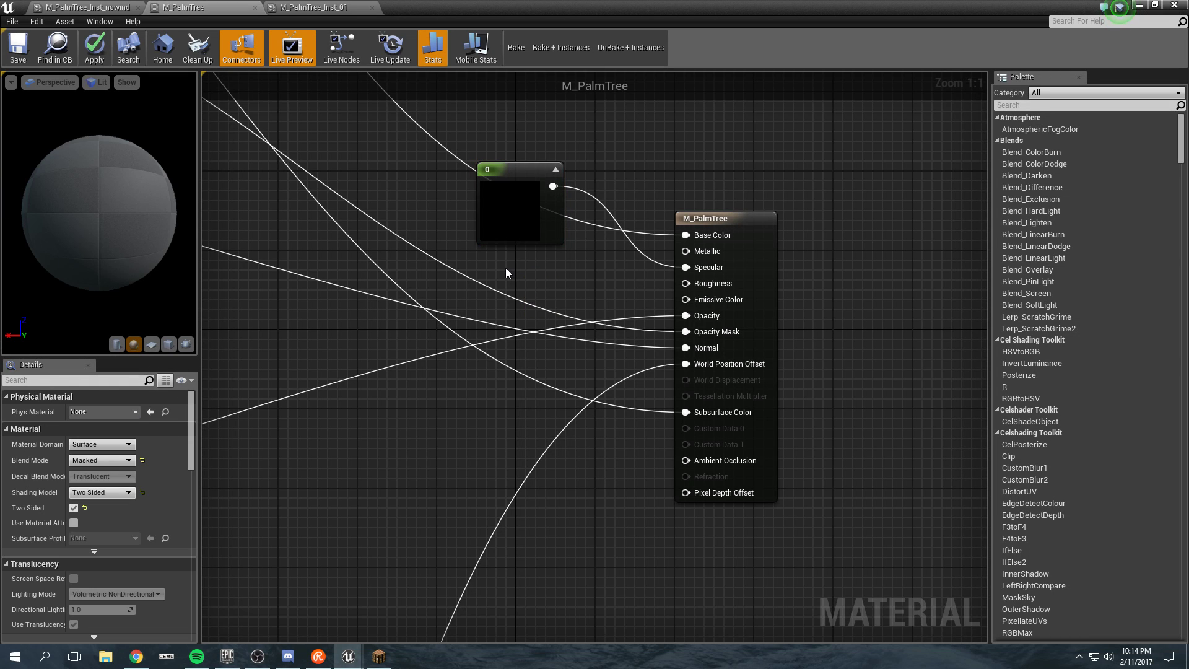
left_click(507, 273)
mouse_move(556, 303)
left_mouse_down()
mouse_move(680, 300)
mouse_move(685, 284)
left_mouse_up()
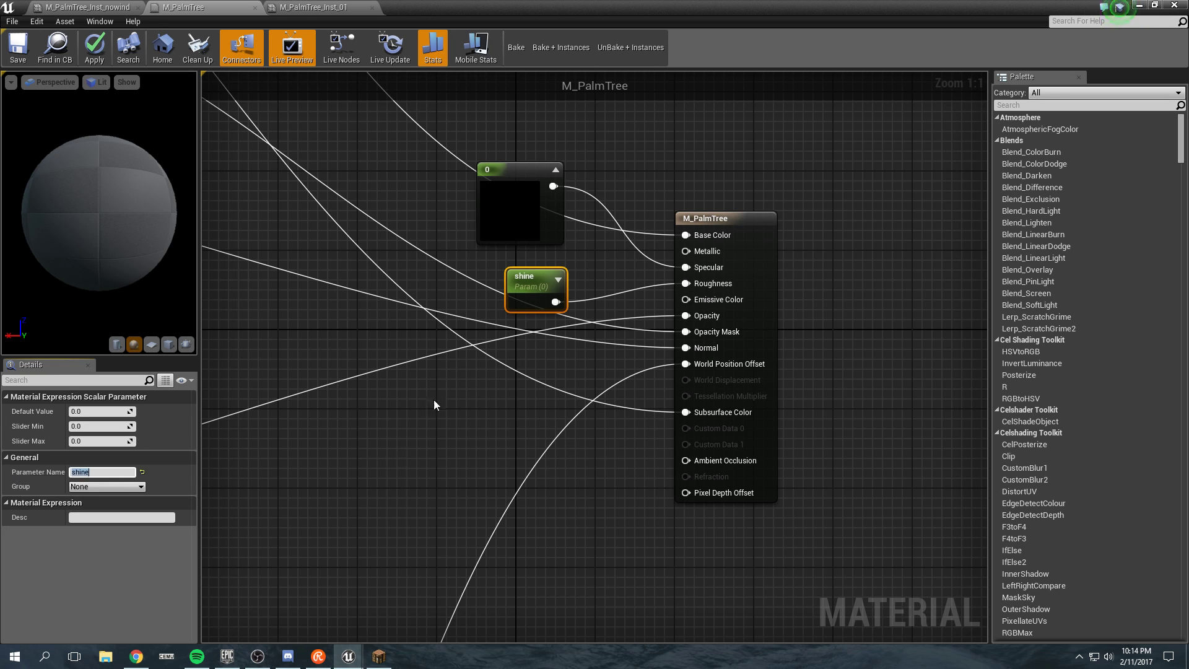
left_click(523, 215)
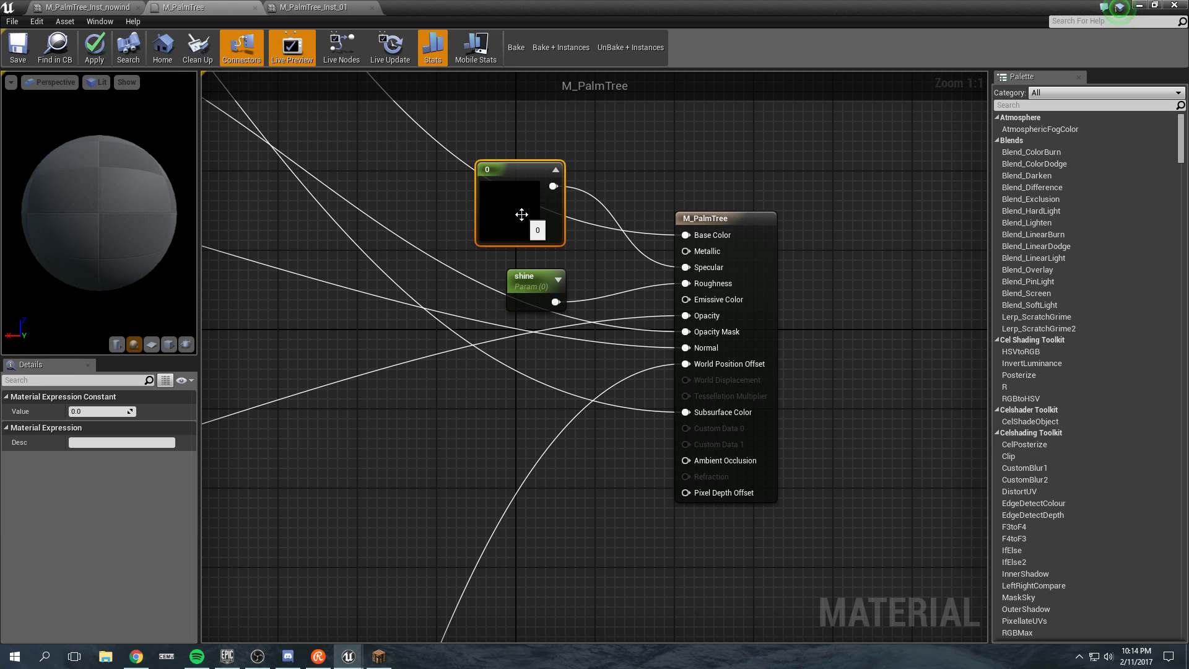
left_click(531, 281)
type("5")
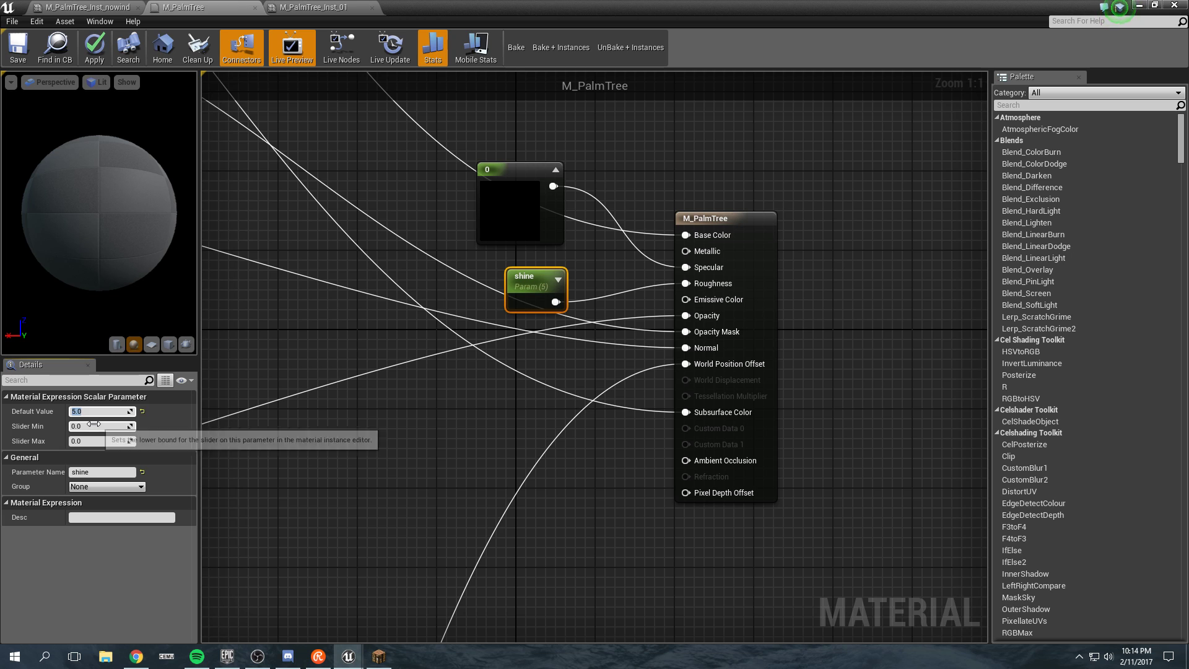
left_click(94, 425)
left_click(90, 440)
type("10")
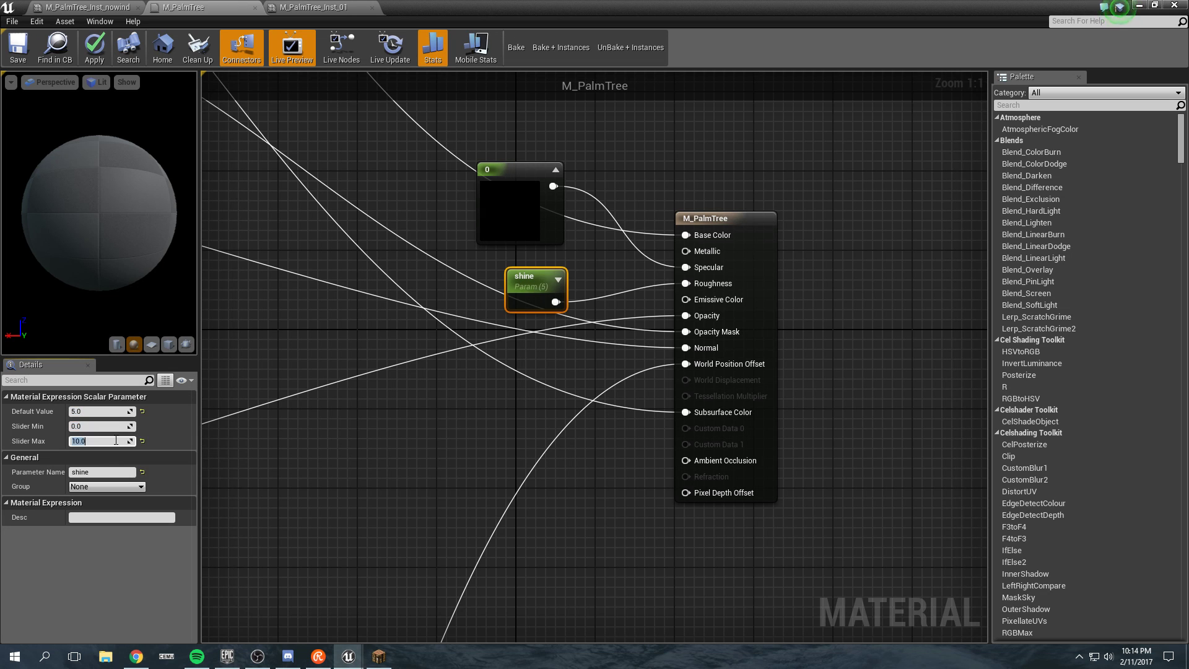
Delete the 0 constant and add another Scalar Parameter node above shine
left_click(482, 238)
key("Delete")
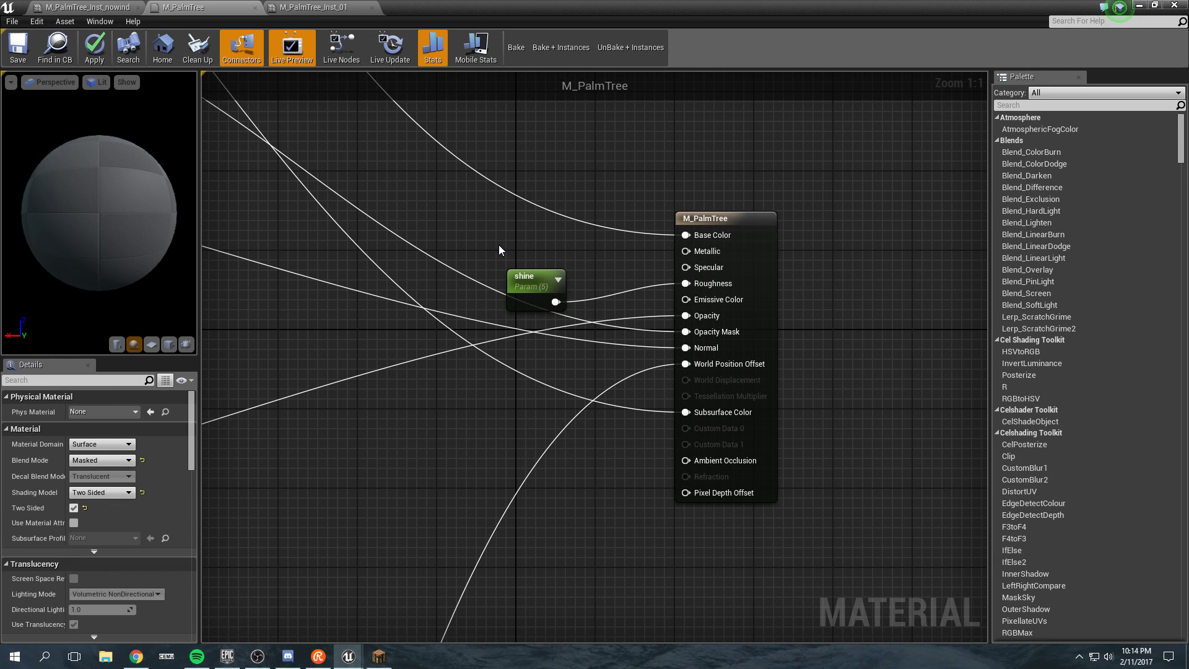
left_click(499, 244)
mouse_move(529, 257)
left_mouse_down()
mouse_move(516, 235)
mouse_move(707, 275)
mouse_move(689, 267)
left_mouse_up()
Wire the new parameter to Specular, name it 'spec', group it under TreePivotPainter, and apply
left_click_drag(537, 254, 688, 268)
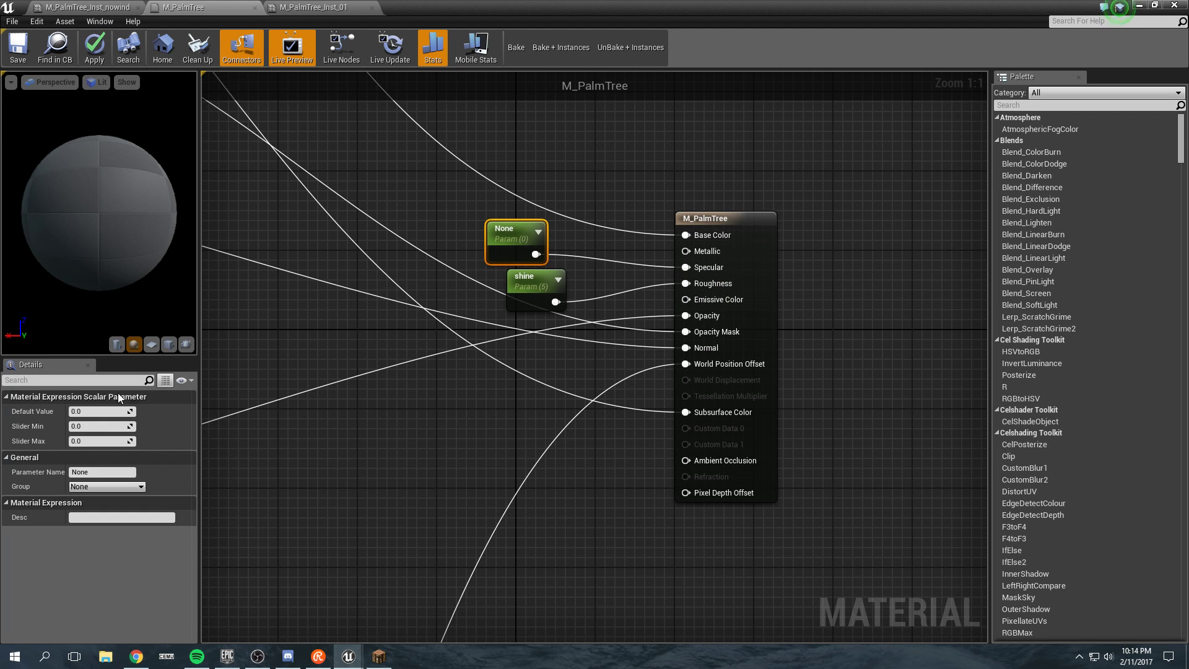
left_click(75, 472)
key("BackSpace")
key("BackSpace")
key("BackSpace")
key("BackSpace")
type("spec")
key("Return")
left_click(138, 490)
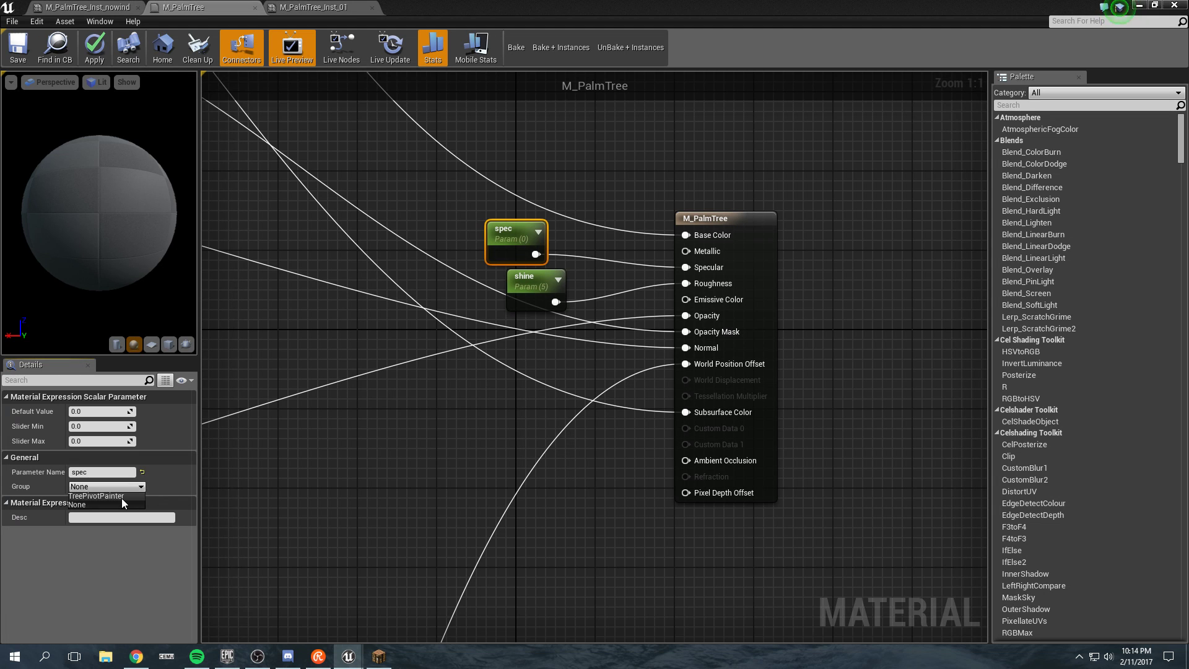
left_click(122, 497)
left_click(99, 58)
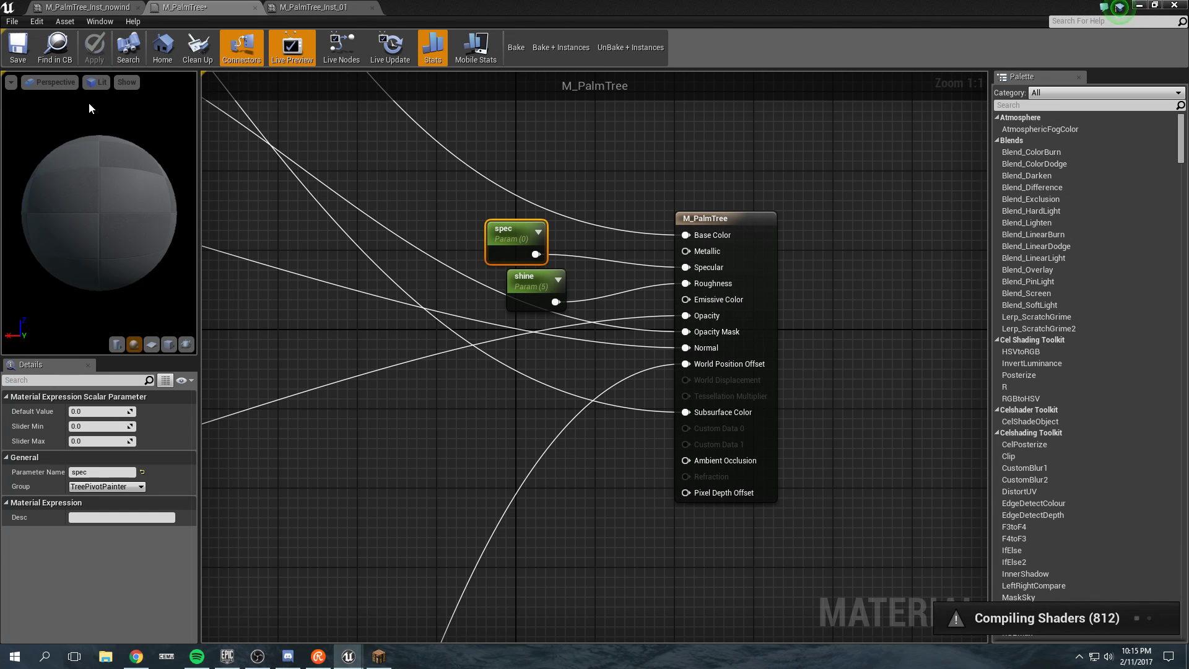
In M_PalmTree_Inst_nowind, enable shine and Subsurface amount, disable DiffuseColor, and save
left_click(89, 6)
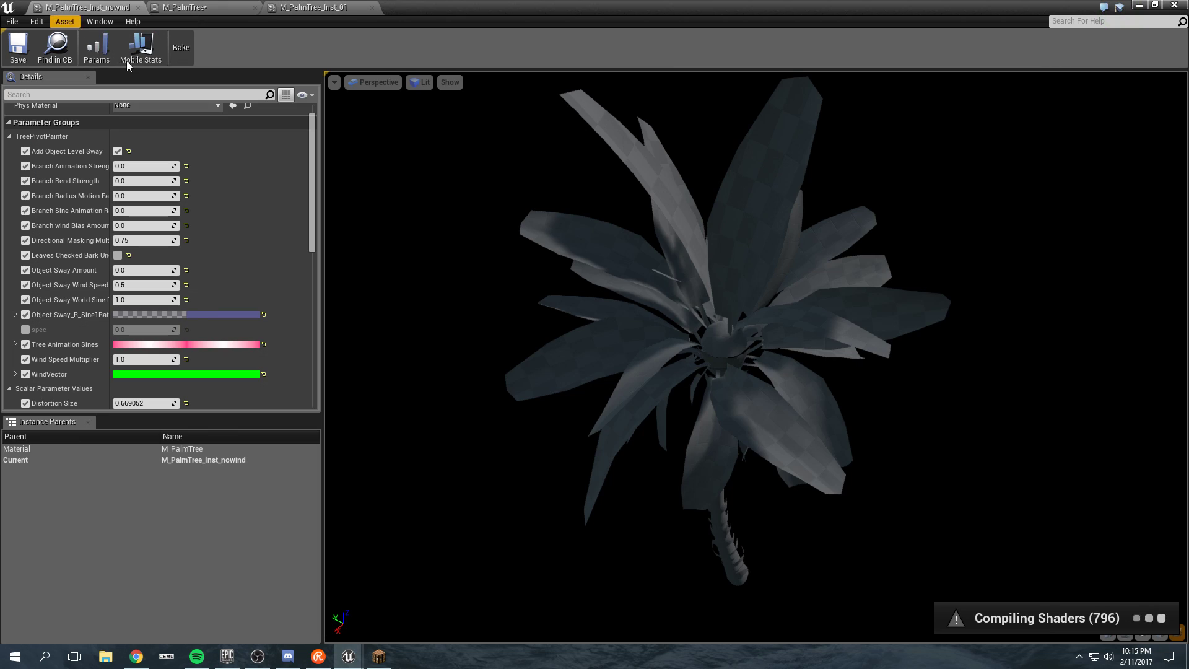
scroll(177, 300, "down", 3)
scroll(176, 299, "down", 2)
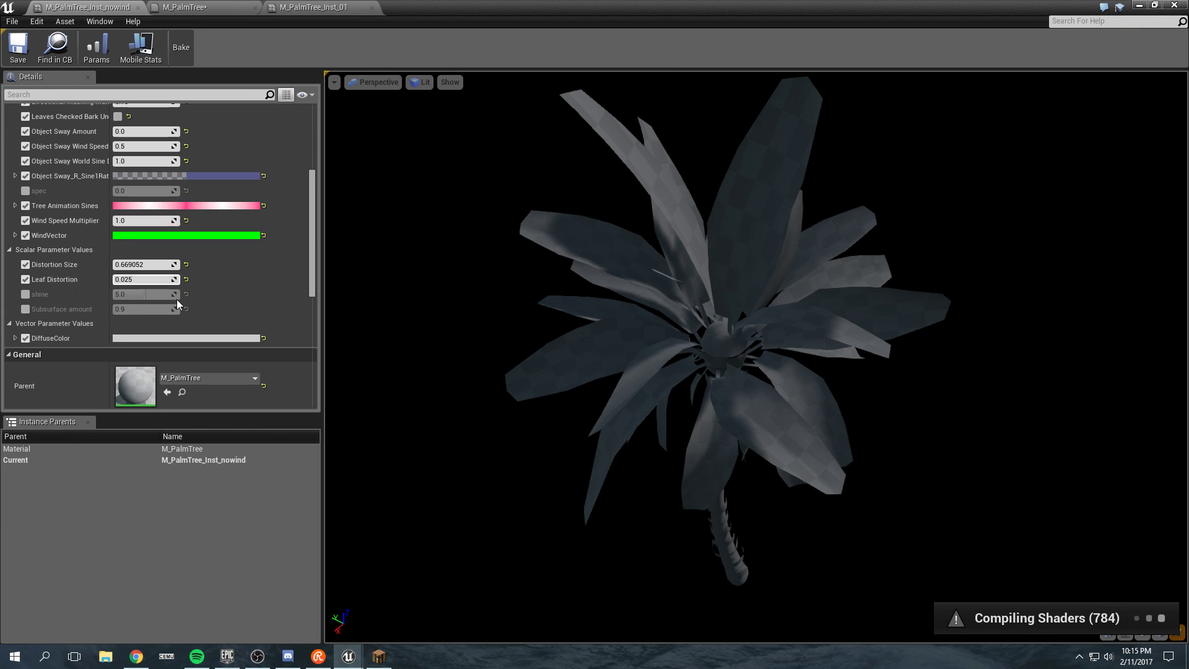
left_click(26, 294)
left_click(26, 310)
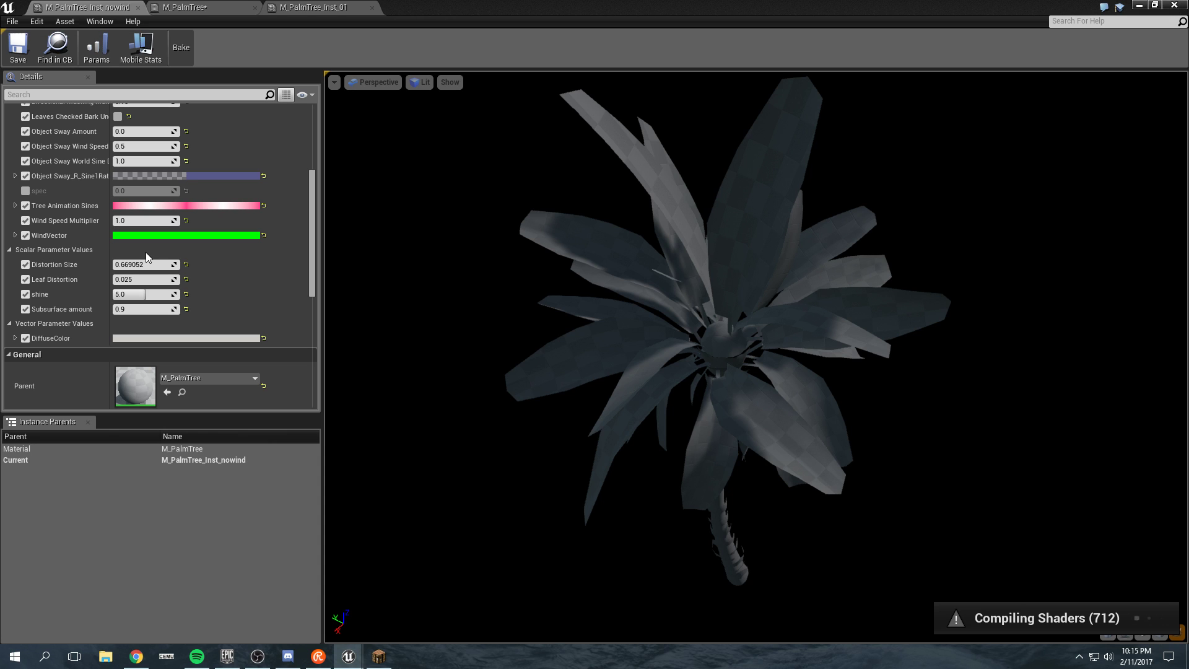
left_click(26, 338)
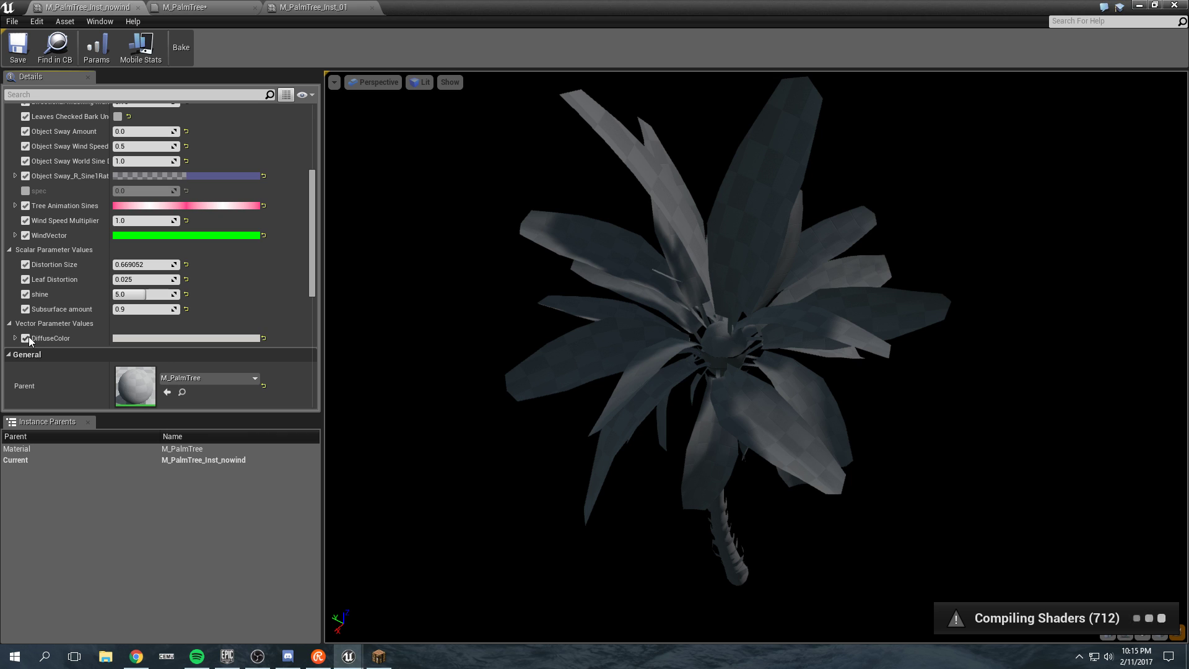
left_click(17, 45)
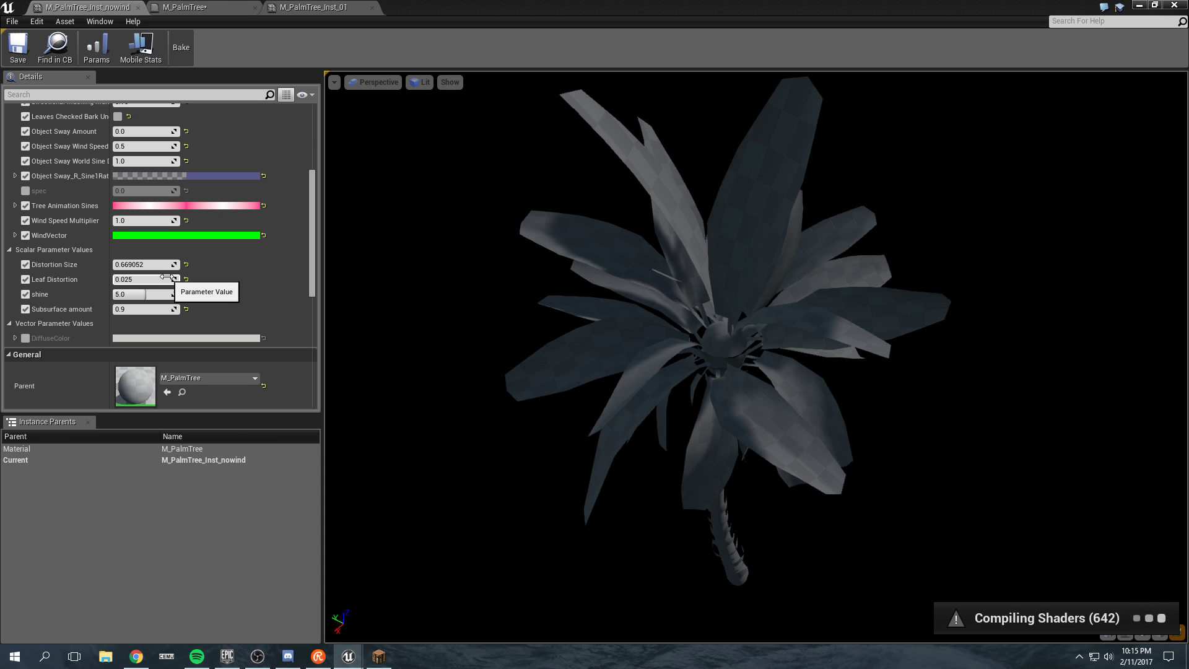
Resume Minecraft, walk into the grassy pit, and break two dirt blocks
left_click(378, 656)
left_click(595, 214)
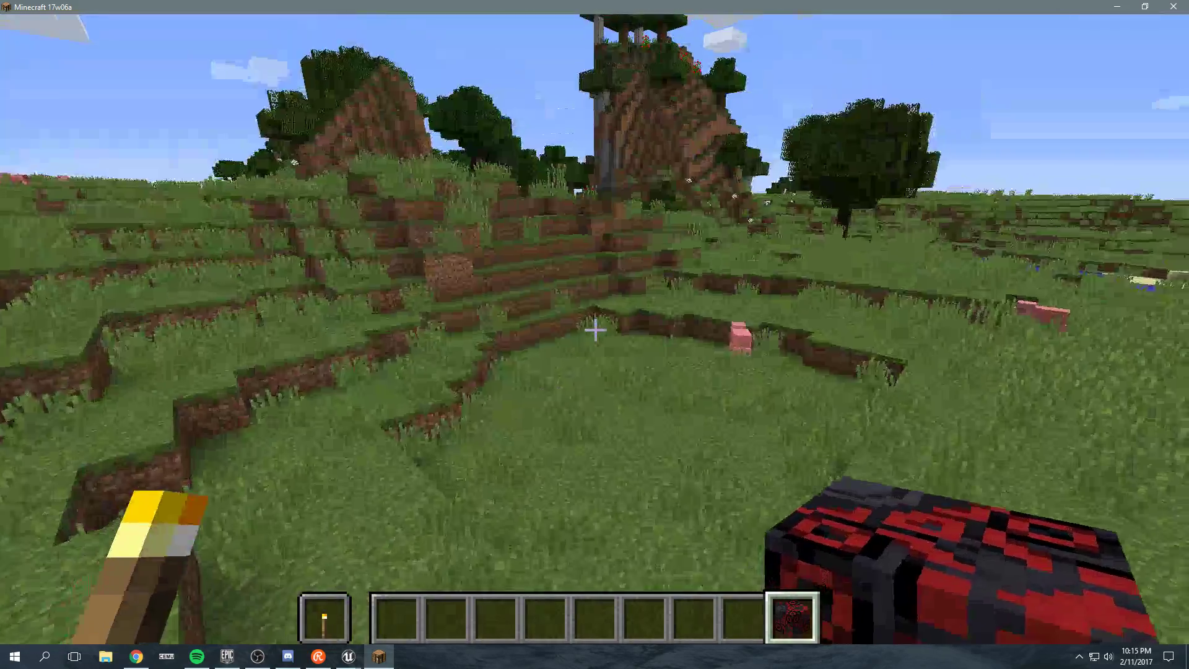
key("w")
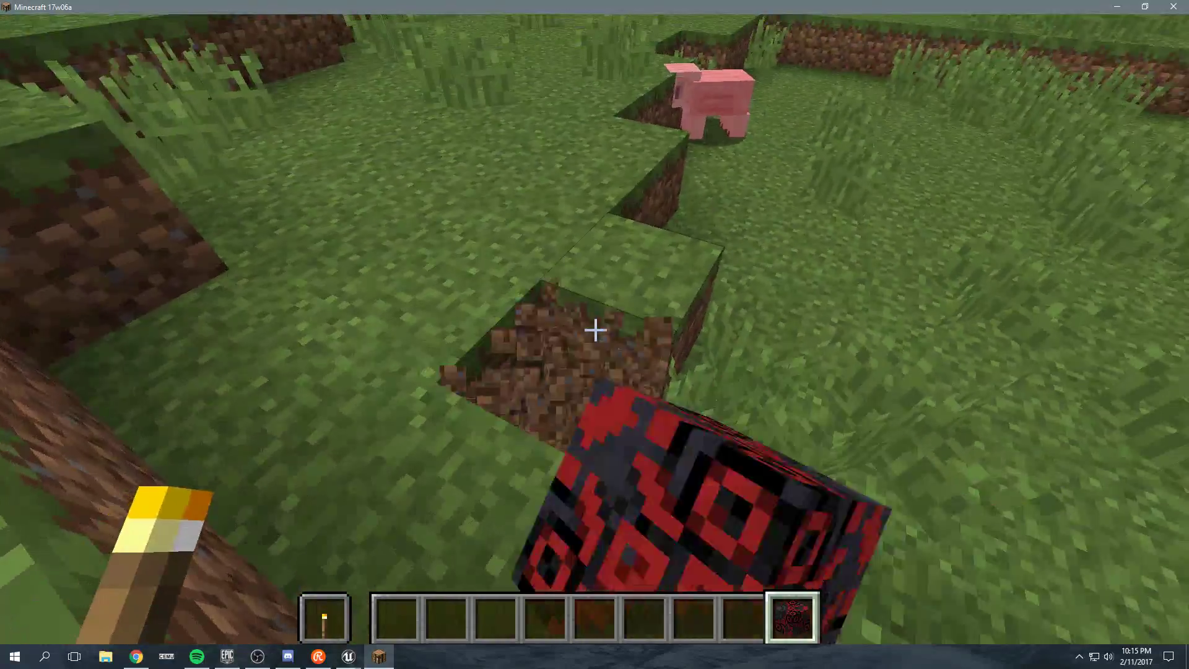
left_click(594, 329)
left_click(595, 329)
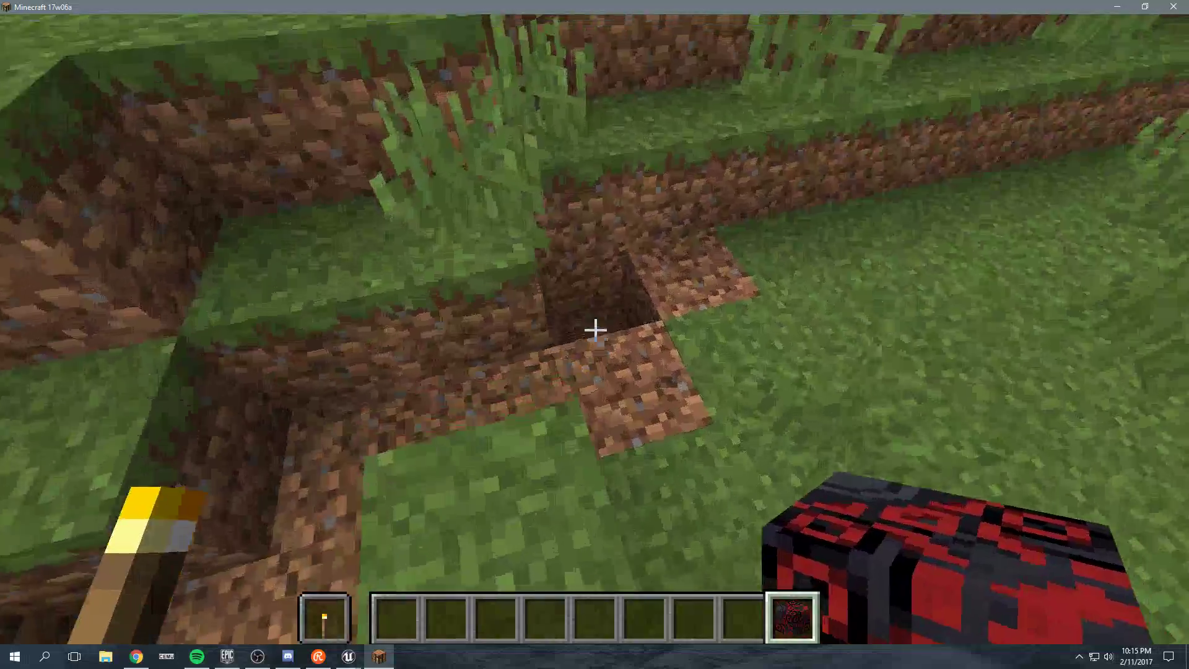
Fill the trench's dirt gap with red-black blocks, then pause to the Game Menu
right_click(595, 329)
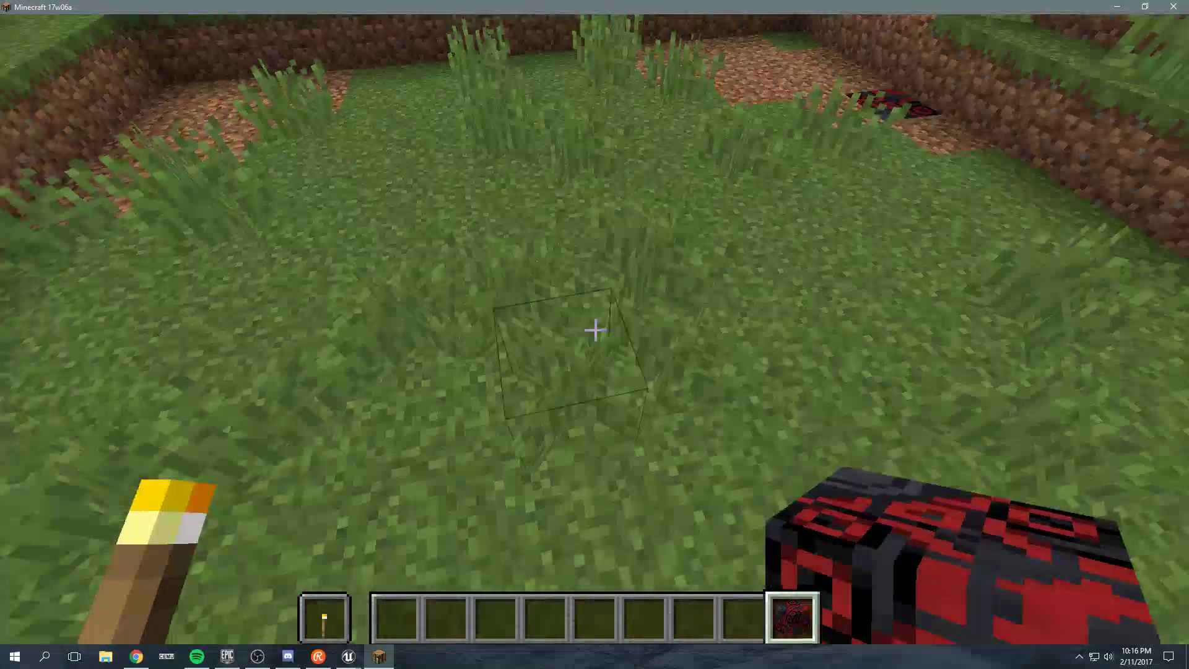
right_click(595, 328)
left_click(595, 329)
right_click(594, 329)
left_click(595, 329)
right_click(594, 329)
left_click(594, 329)
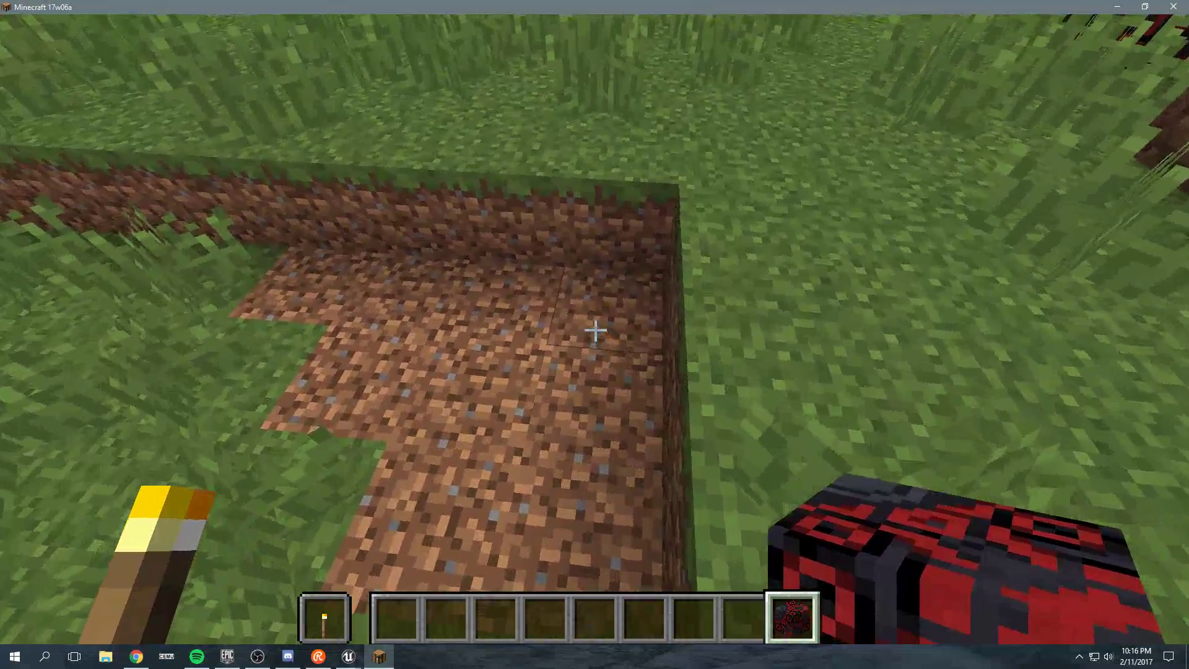
right_click(594, 329)
right_click(595, 329)
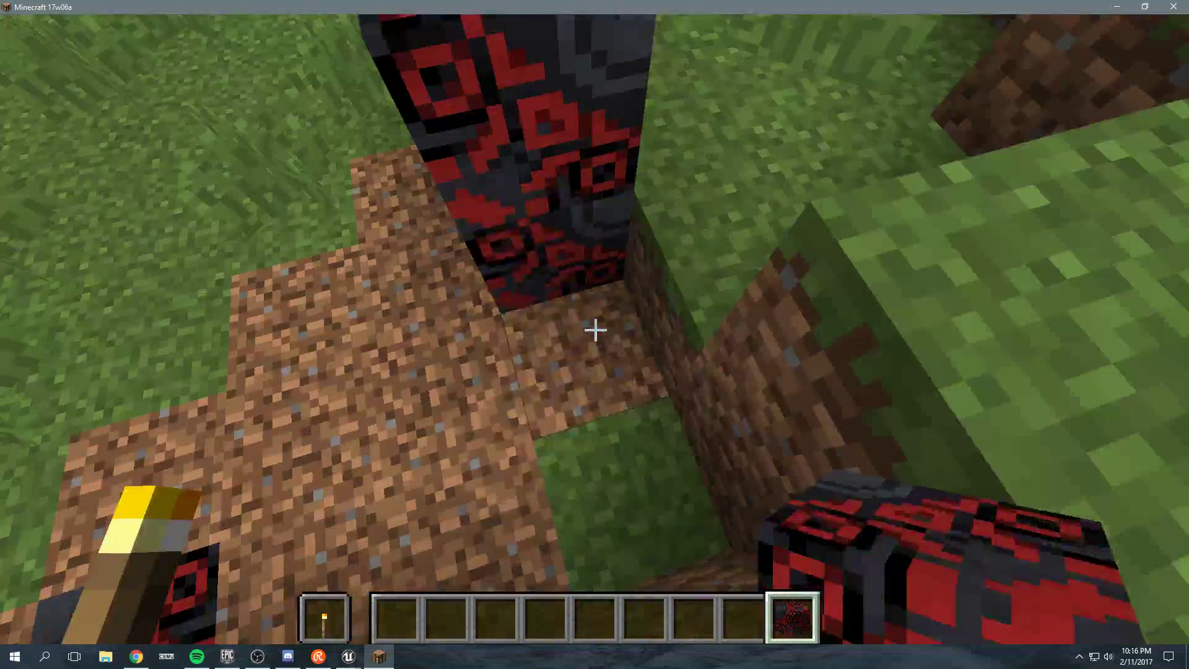
right_click(595, 329)
left_click(595, 329)
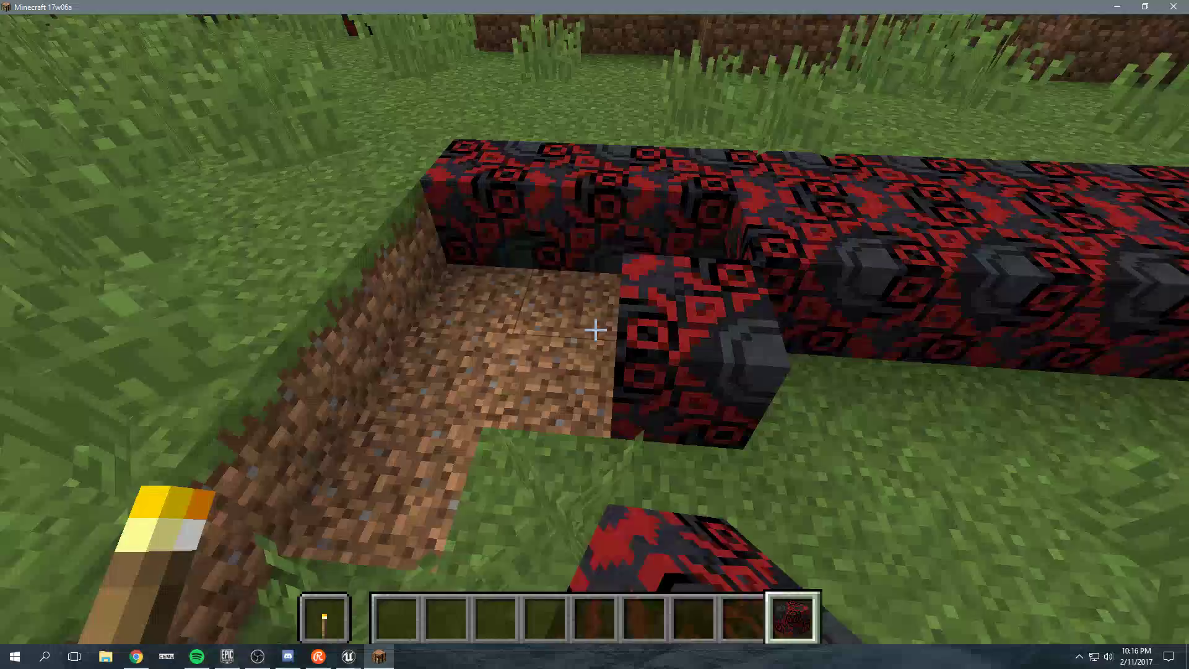
right_click(595, 330)
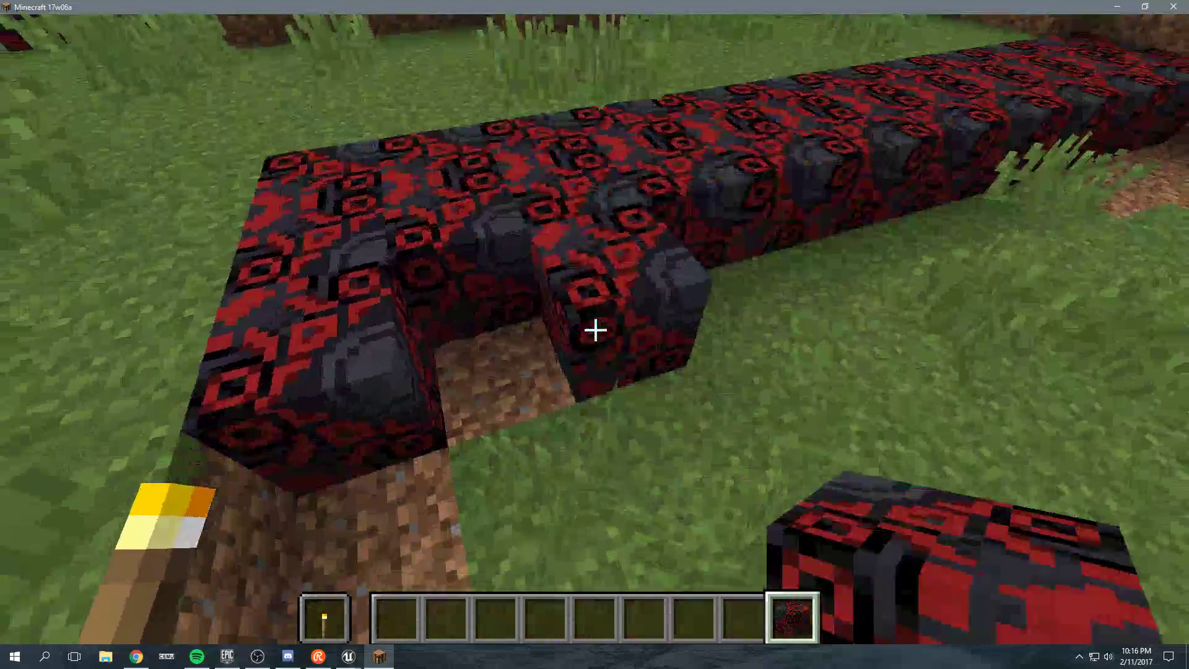
left_click(595, 329)
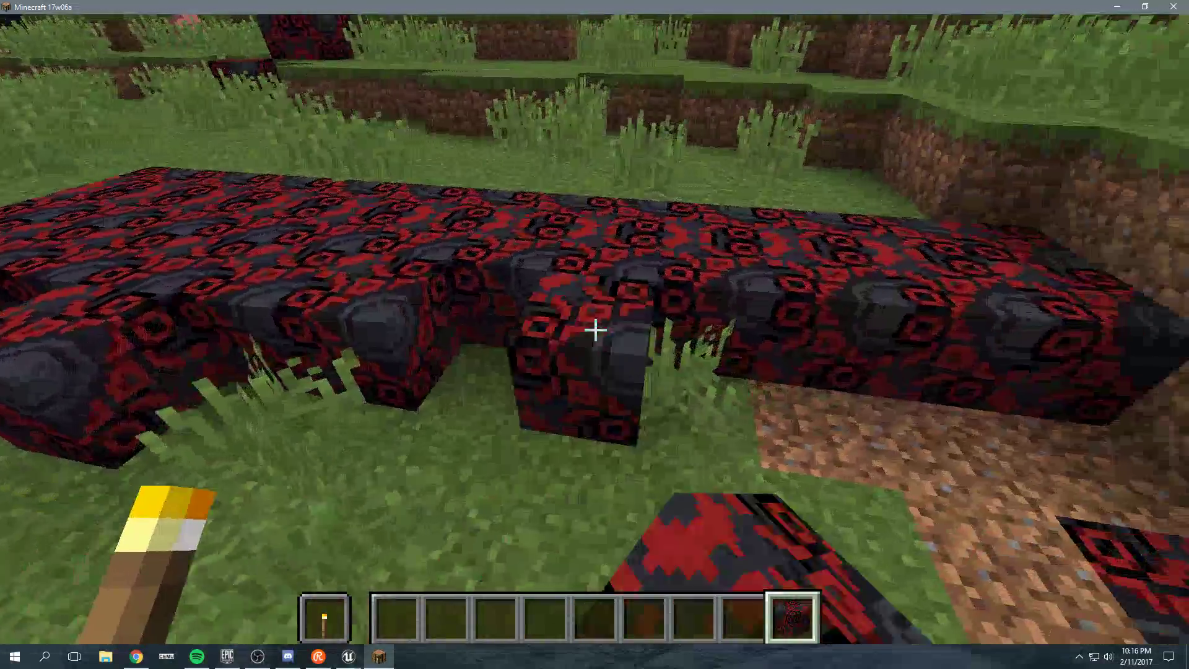
right_click(595, 329)
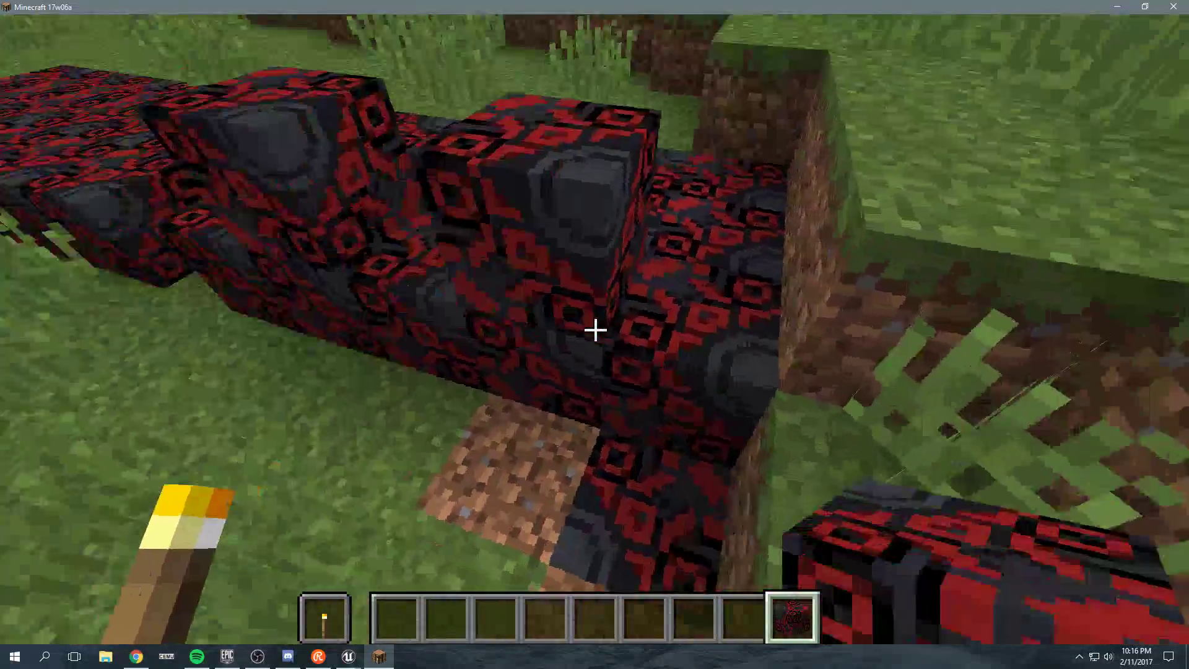
right_click(595, 330)
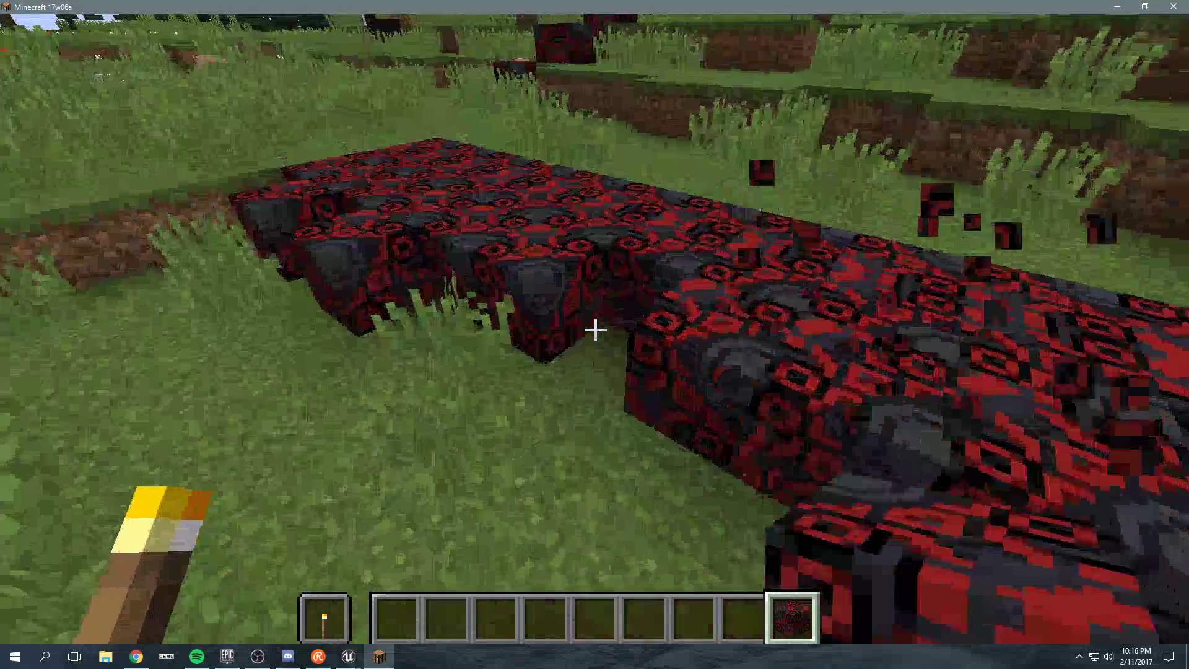
key("Escape")
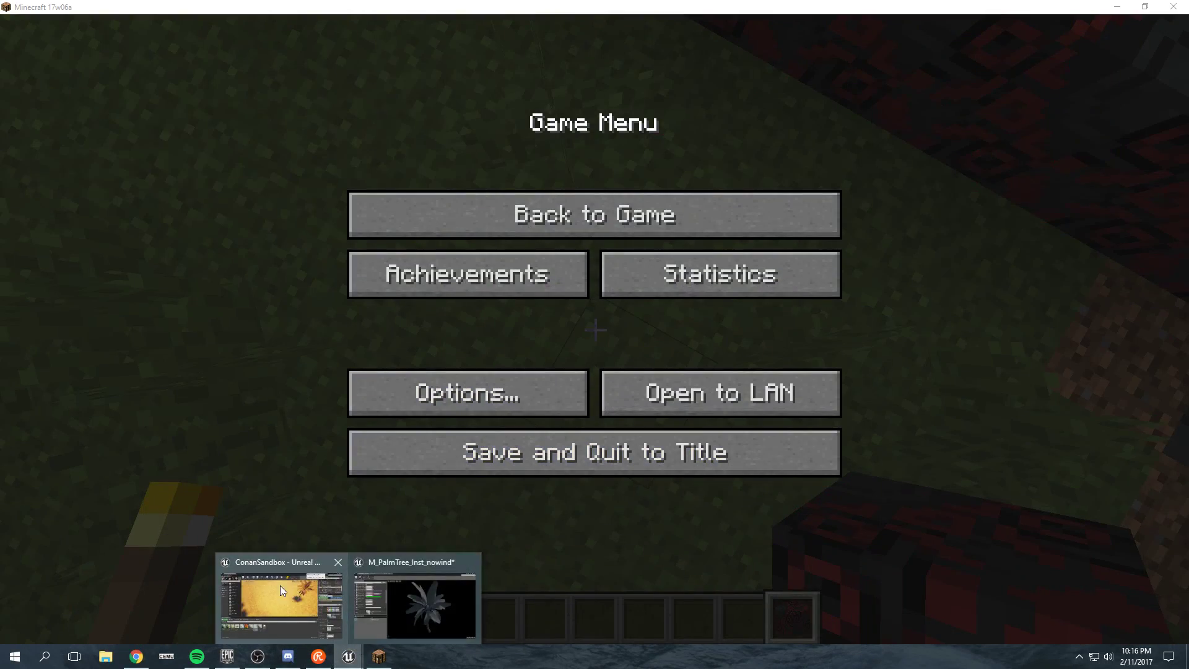
Inspect the palm in the material preview, then fly the level camera around the palm tree
left_click(414, 604)
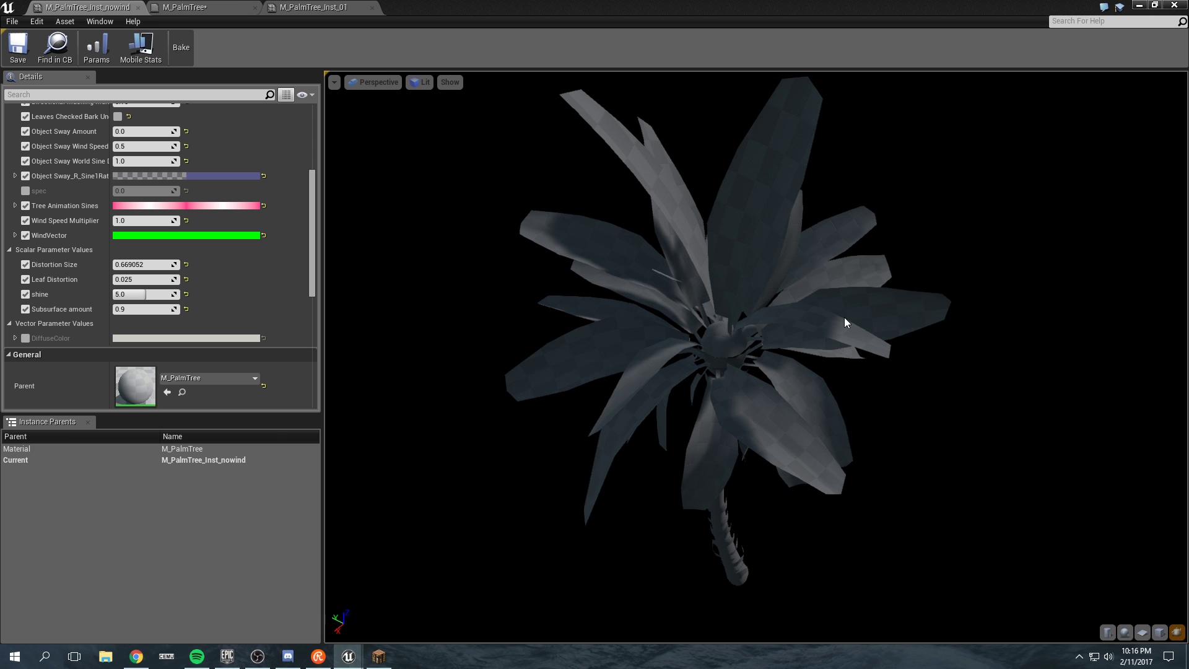
left_click_drag(845, 317, 865, 279)
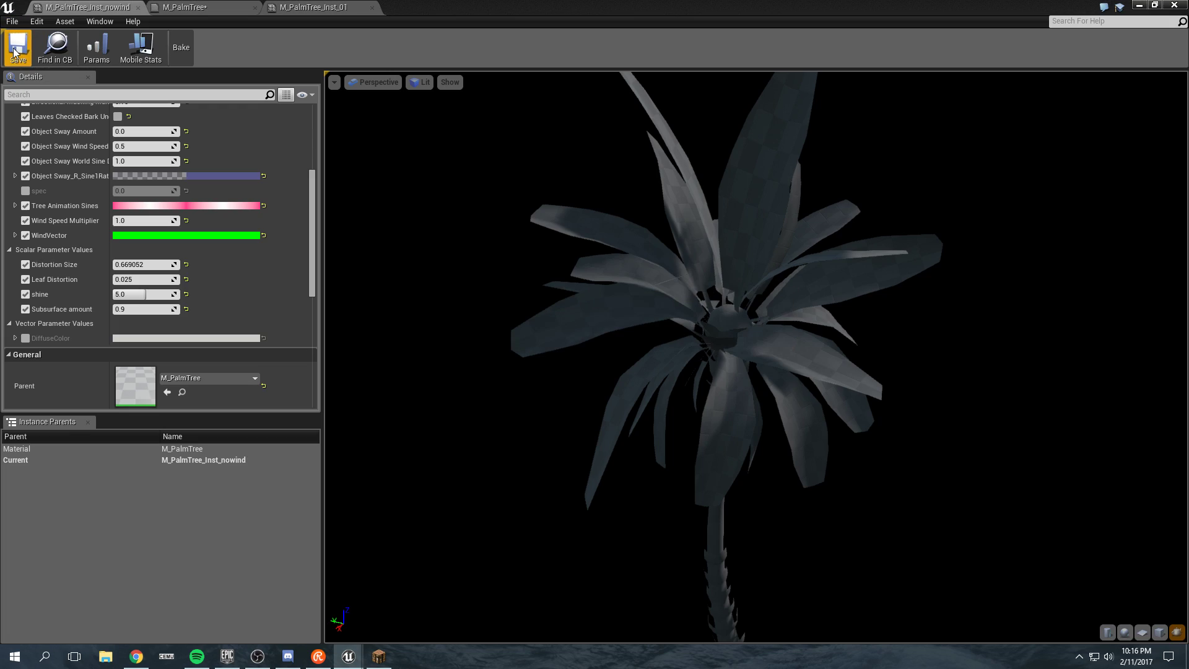
key("super+Down")
right_click_drag(434, 112, 433, 112)
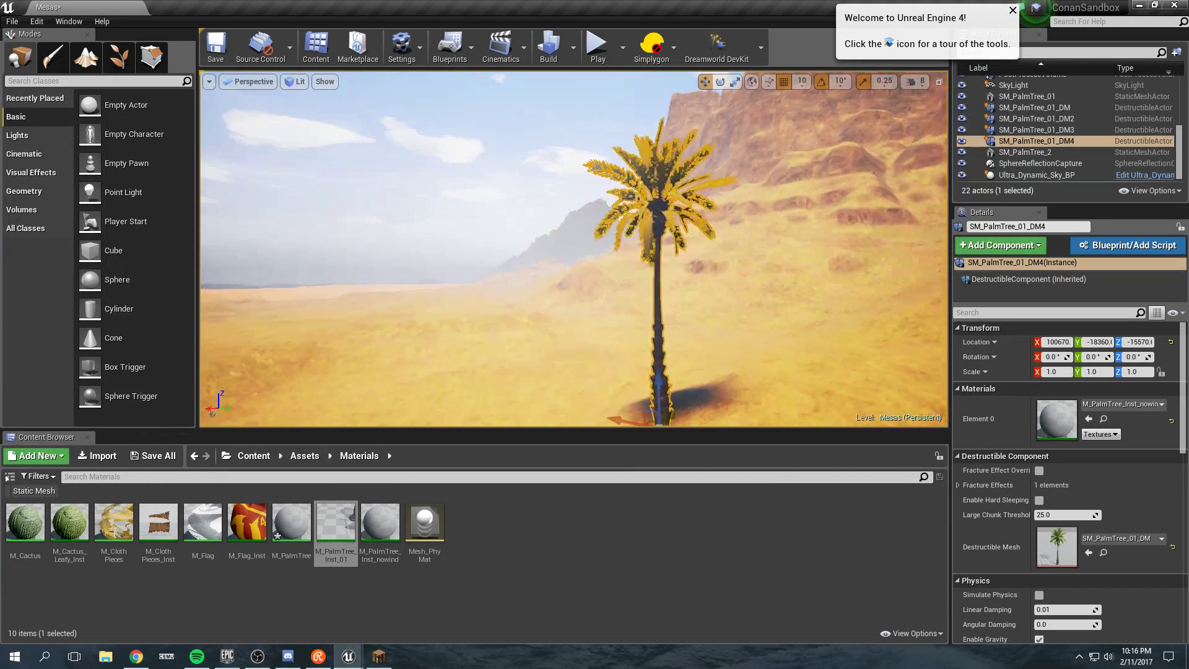
right_click_drag(685, 191, 685, 191)
left_click(685, 191)
right_click_drag(611, 275, 611, 276)
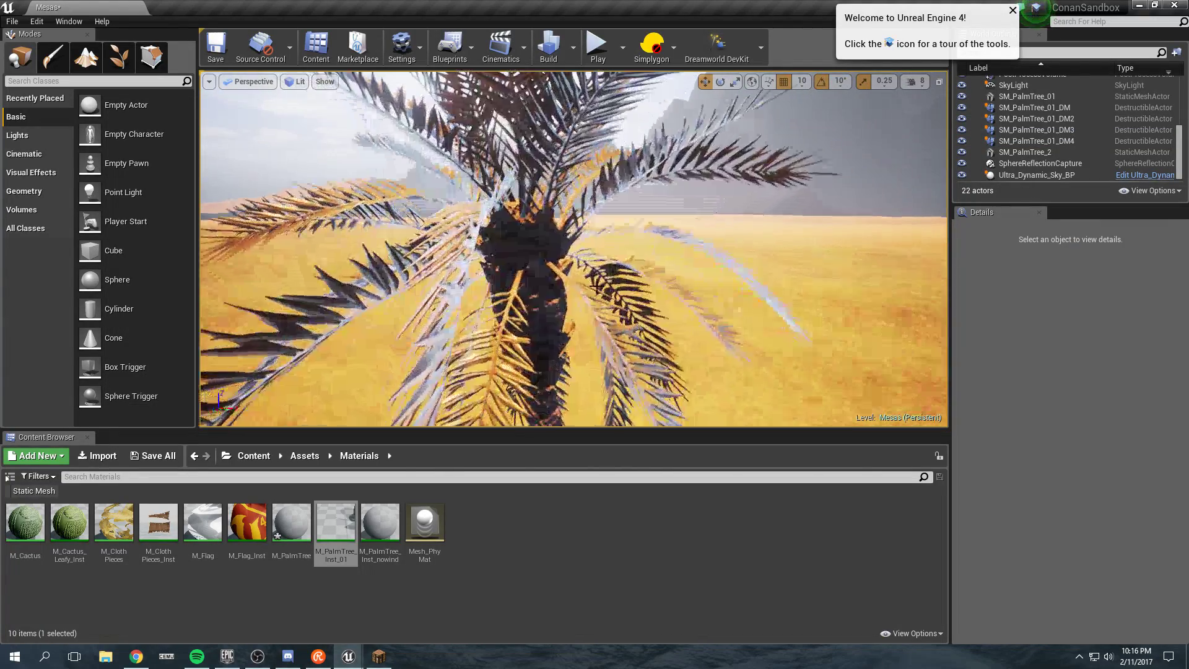
right_click_drag(668, 330, 668, 330)
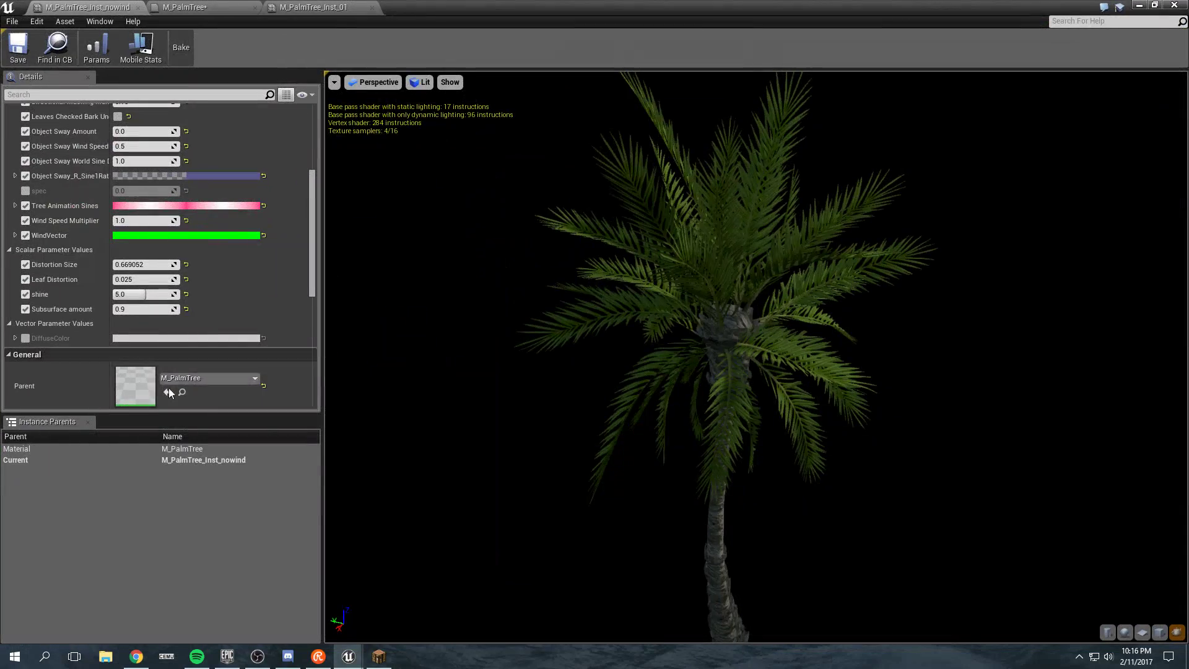
Set palm shine to 0.0, uncheck Subsurface amount, check spec, then save and close the material
mouse_move(140, 294)
left_mouse_down()
mouse_move(176, 293)
mouse_move(112, 293)
left_mouse_up()
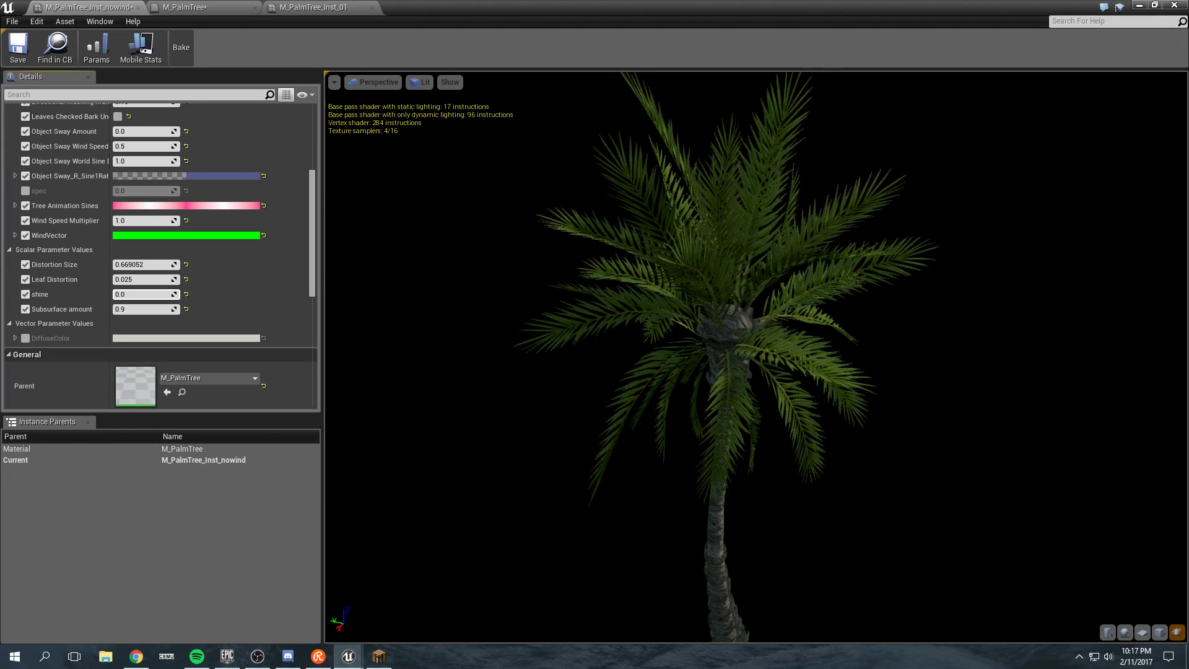
left_click(149, 312)
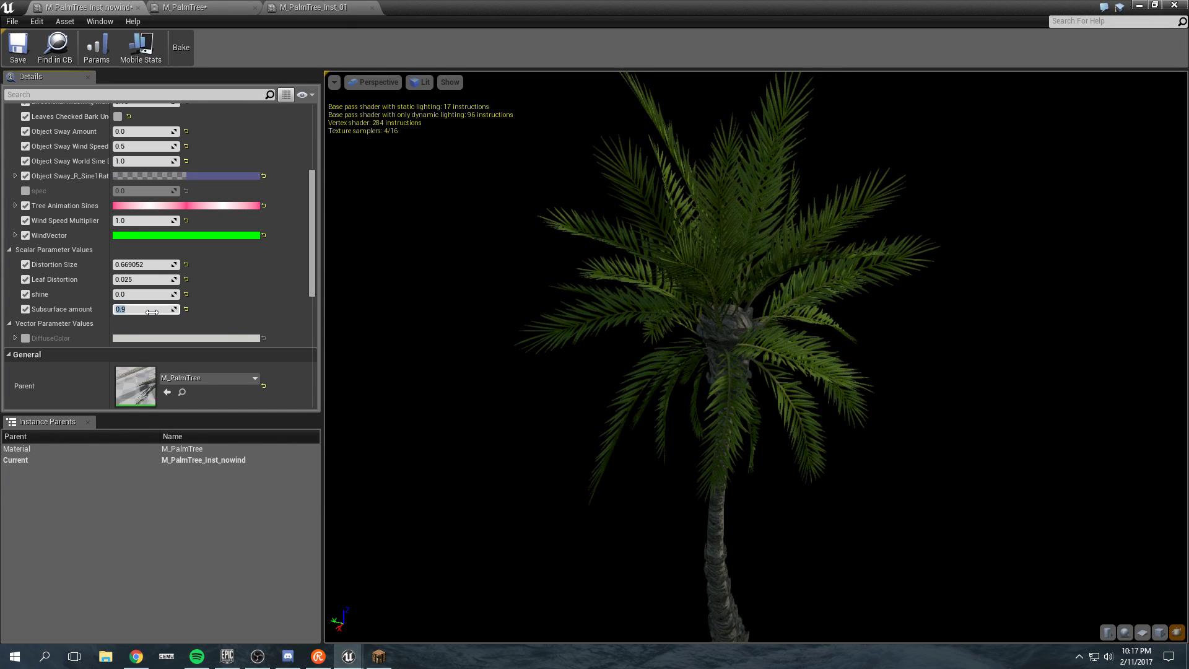
left_click(31, 310)
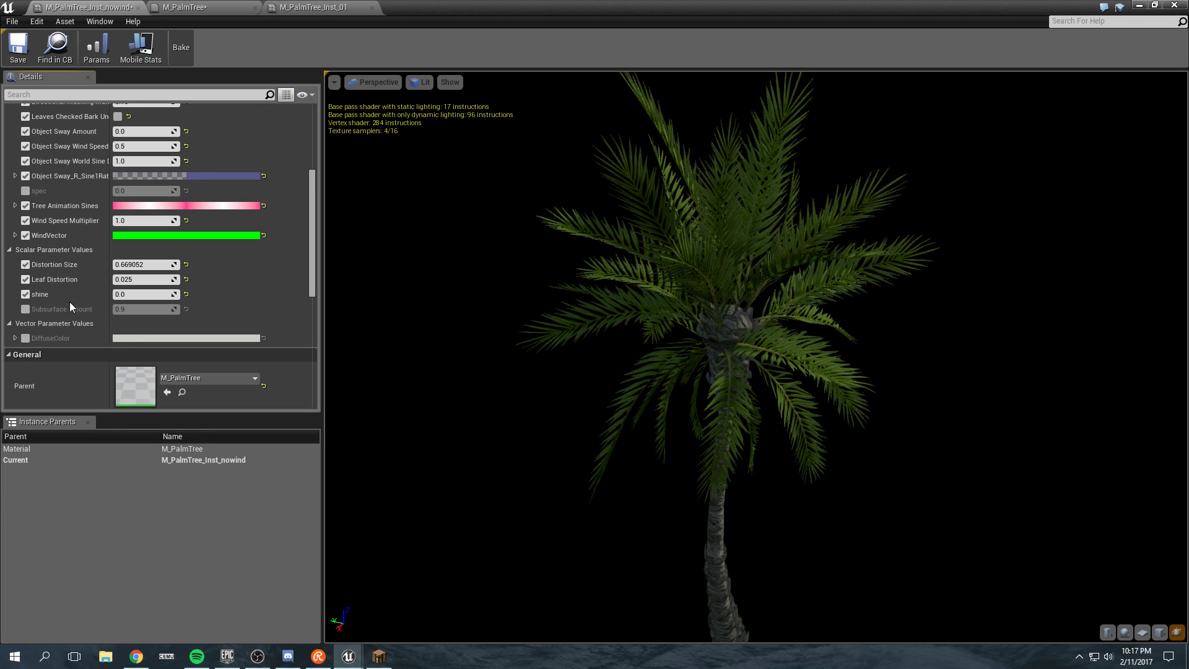
scroll(84, 298, "down", 3)
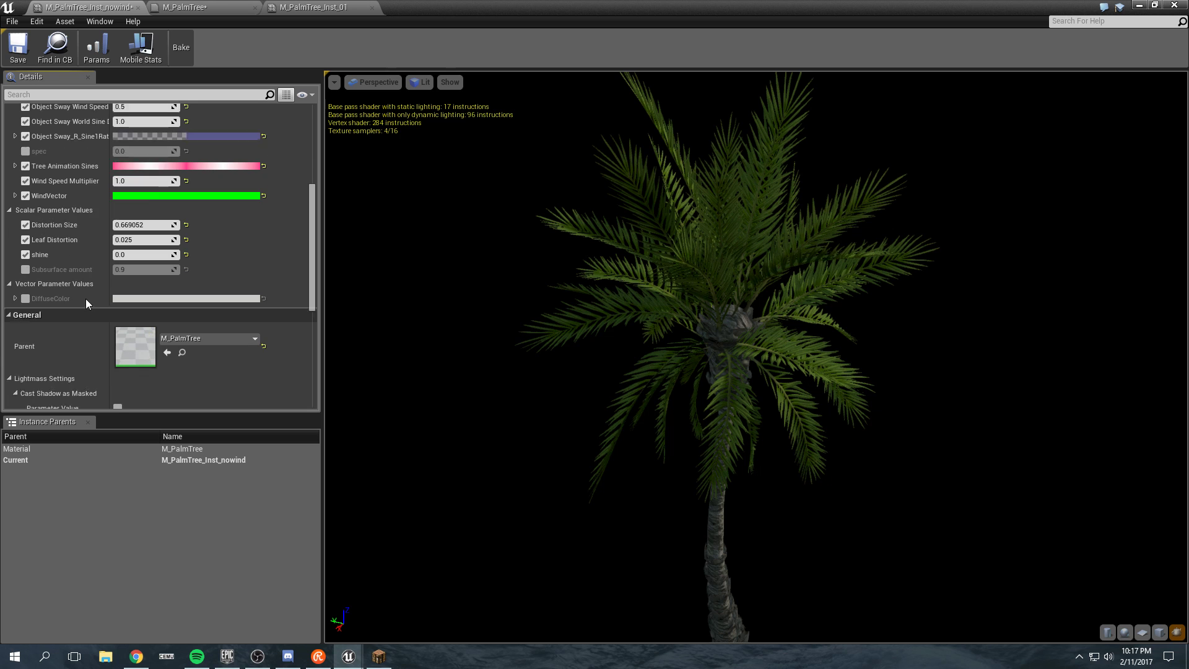
scroll(88, 302, "down", 2)
scroll(87, 302, "down", 3)
scroll(87, 302, "down", 1)
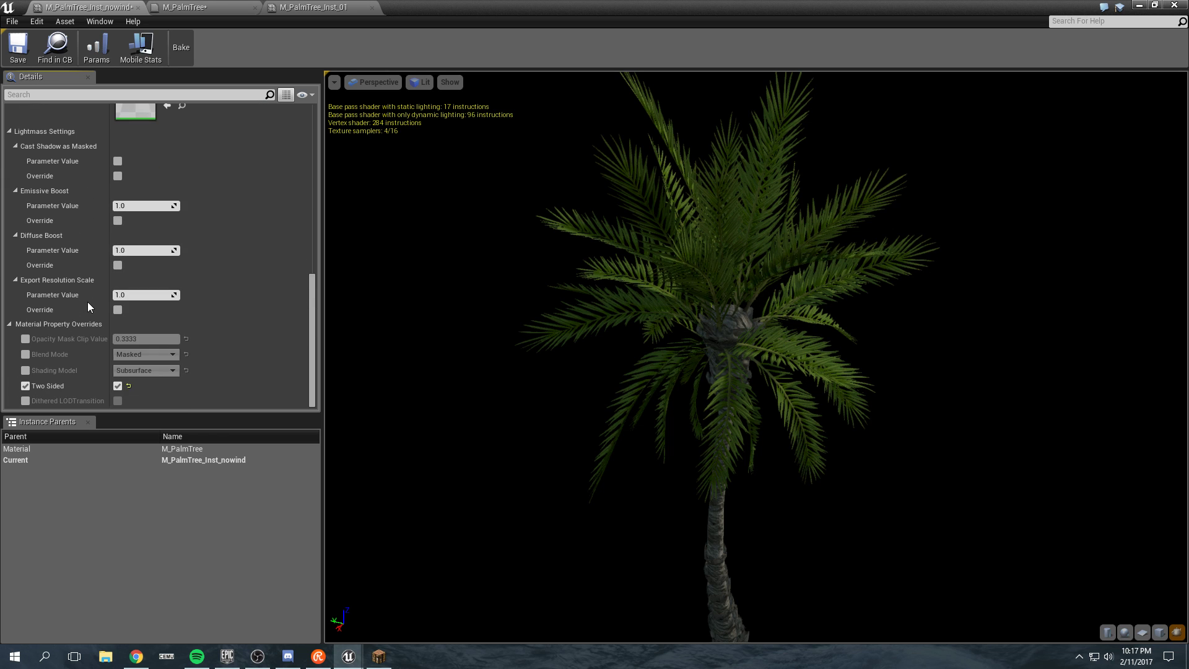
scroll(87, 302, "up", 3)
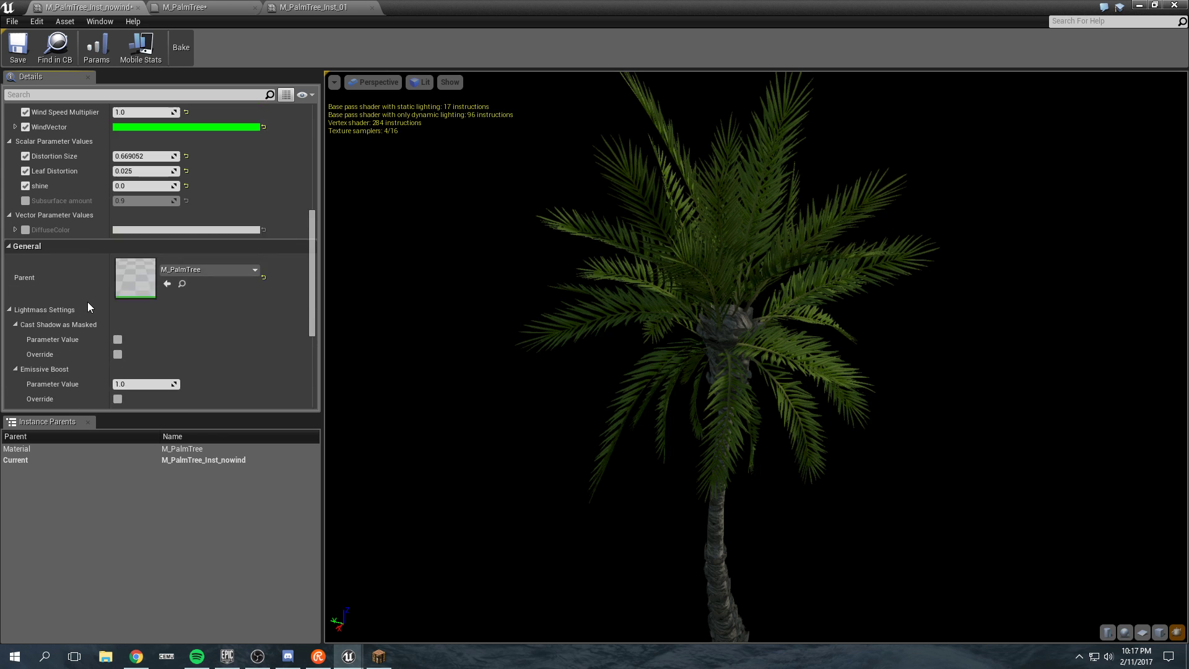
scroll(87, 301, "up", 2)
scroll(87, 302, "up", 1)
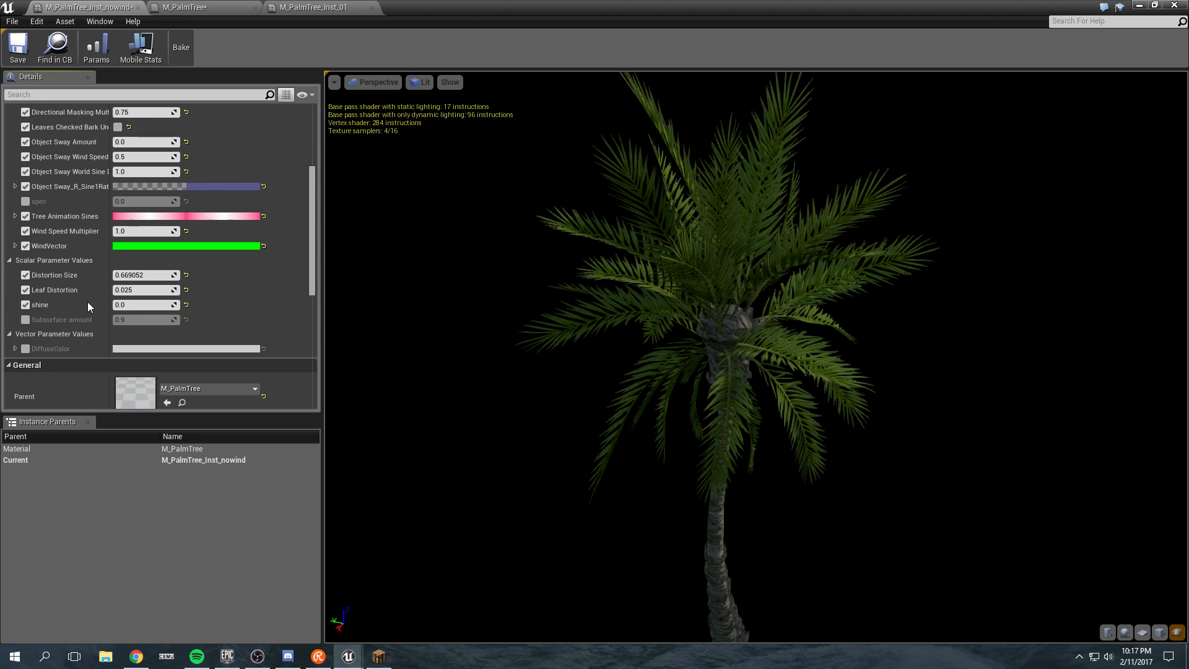
scroll(88, 302, "up", 2)
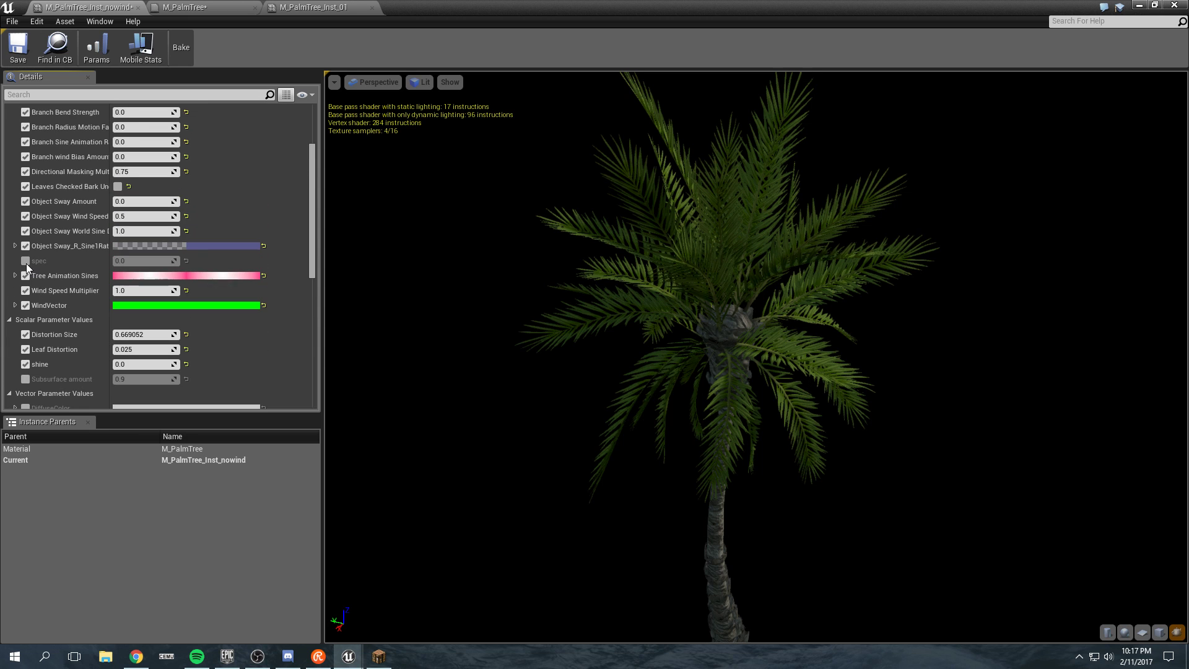
left_click(26, 260)
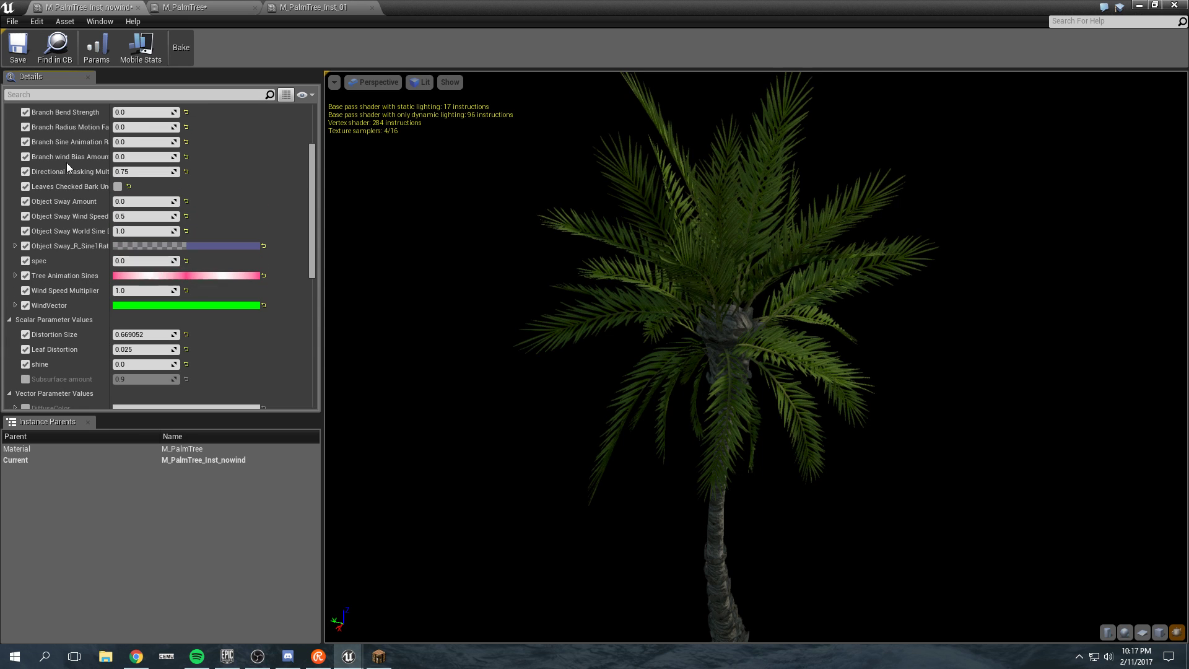
left_click(18, 47)
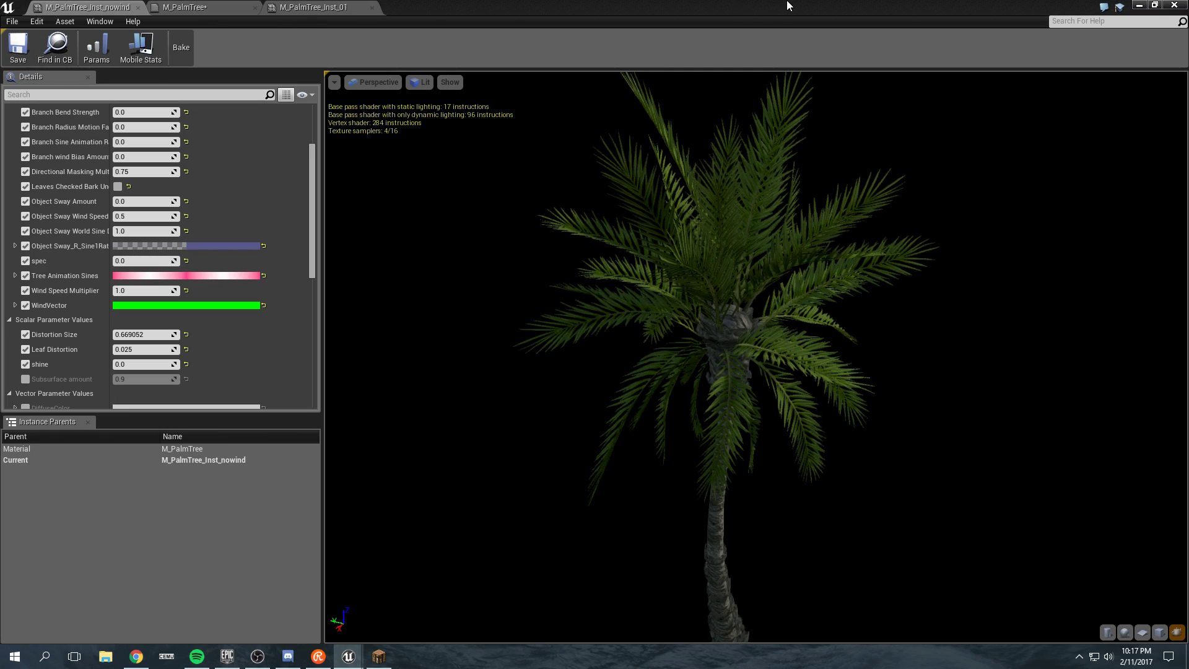
mouse_move(786, 6)
left_mouse_down()
mouse_move(827, 426)
mouse_move(1094, 123)
left_mouse_up()
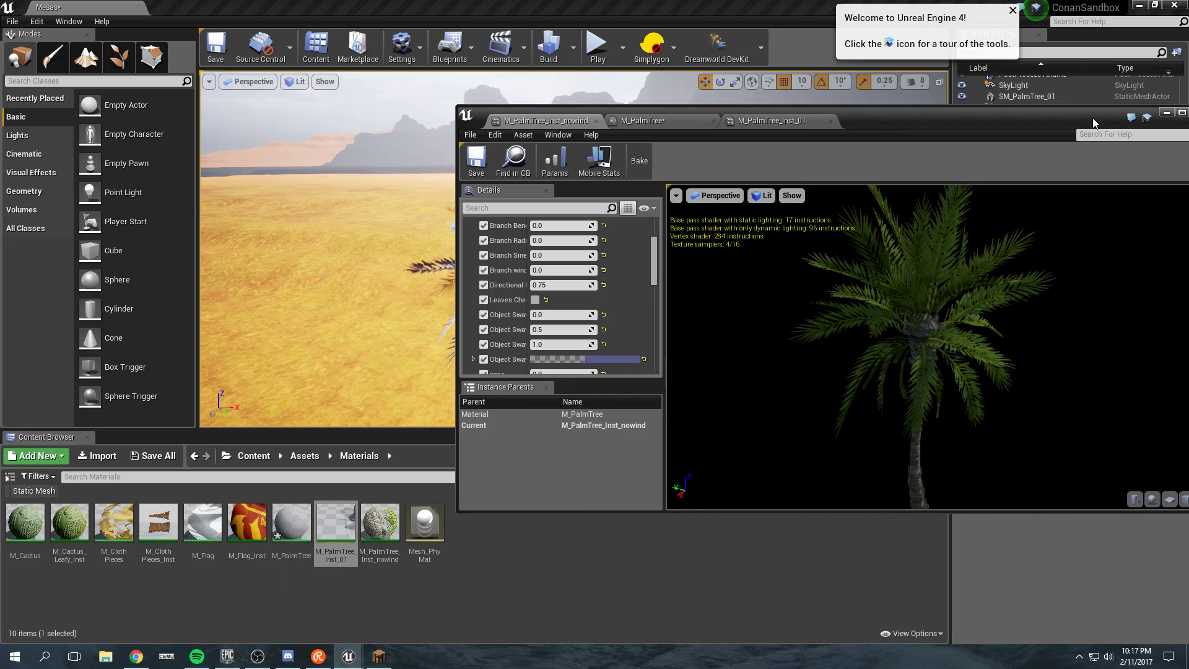
left_click(1182, 112)
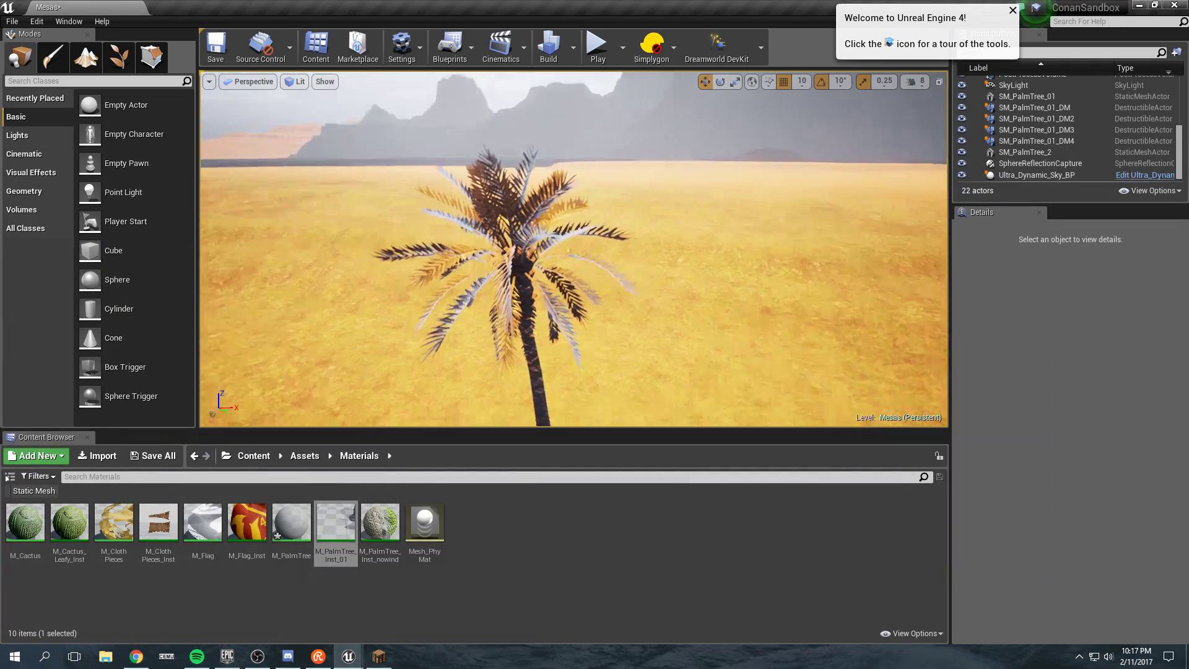
Fly the viewport camera around and through the palm crown to inspect the result
right_click_drag(756, 236, 754, 239)
scroll(756, 236, "up", 3)
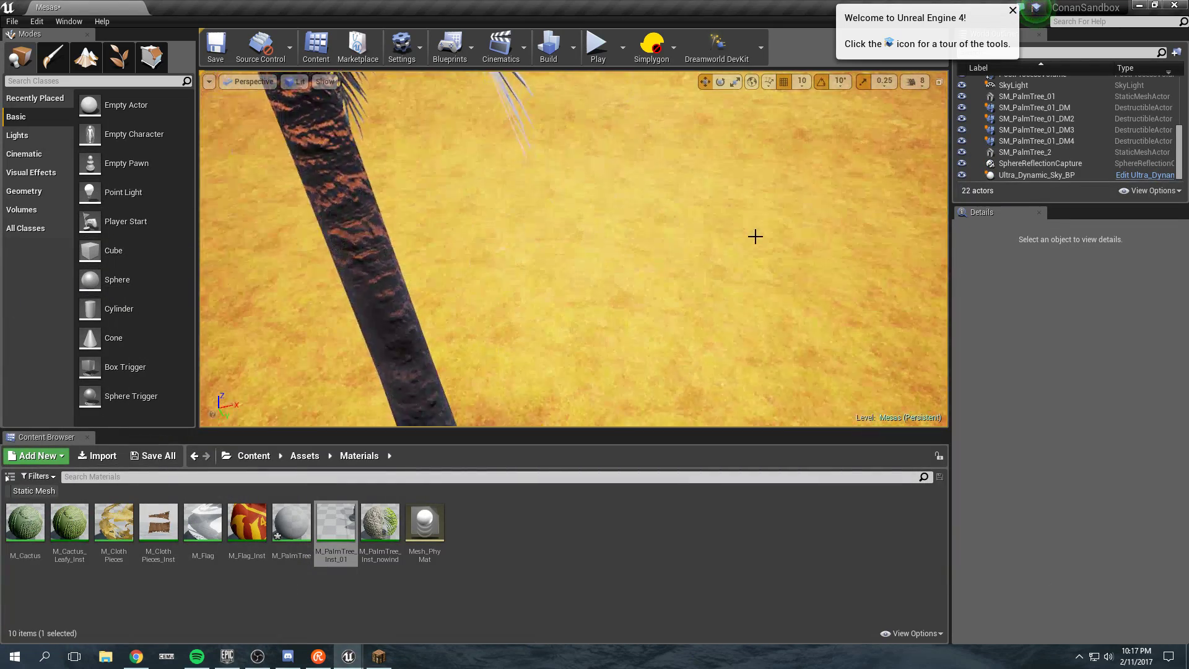
scroll(755, 236, "down", 3)
scroll(725, 213, "down", 5)
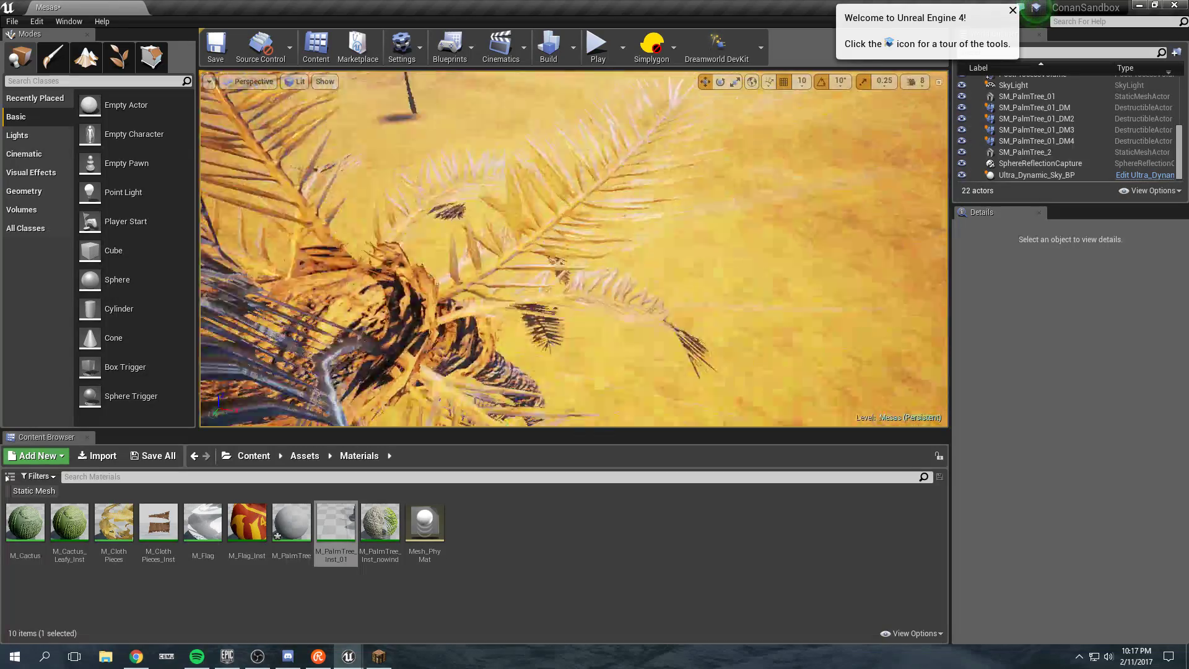
mouse_move(591, 279)
right_mouse_down()
mouse_move(633, 301)
mouse_move(632, 270)
mouse_move(632, 315)
mouse_move(631, 279)
right_mouse_up()
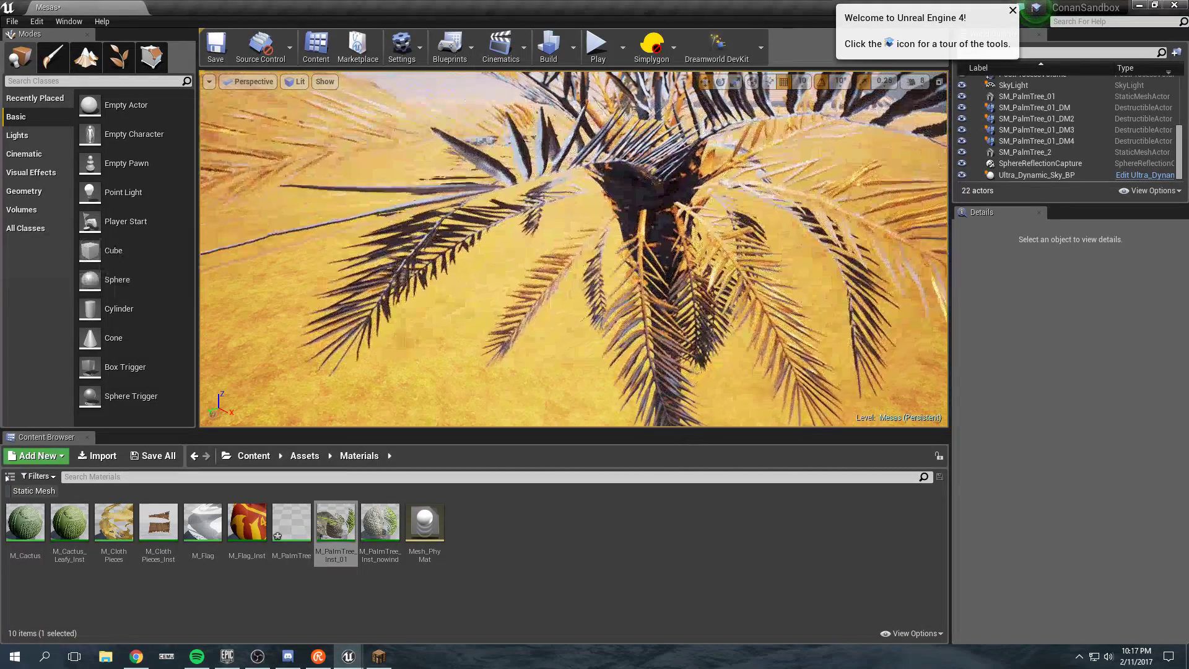
mouse_move(573, 249)
right_mouse_down()
mouse_move(574, 224)
mouse_move(574, 269)
right_mouse_up()
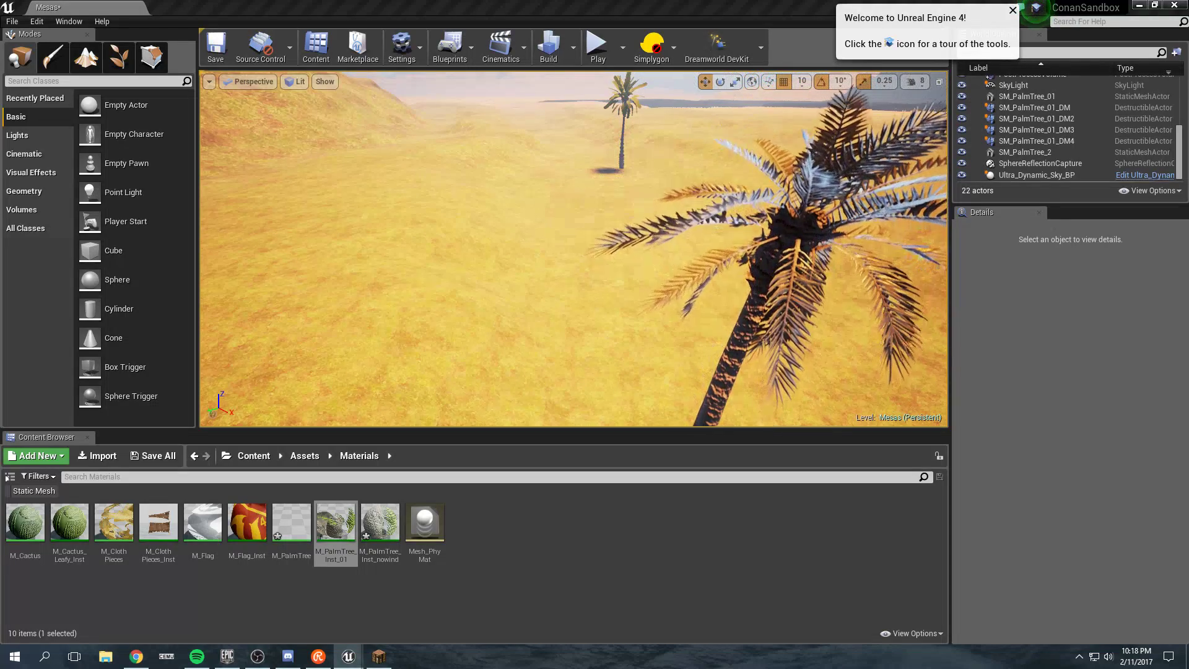
right_click_drag(574, 269, 573, 270)
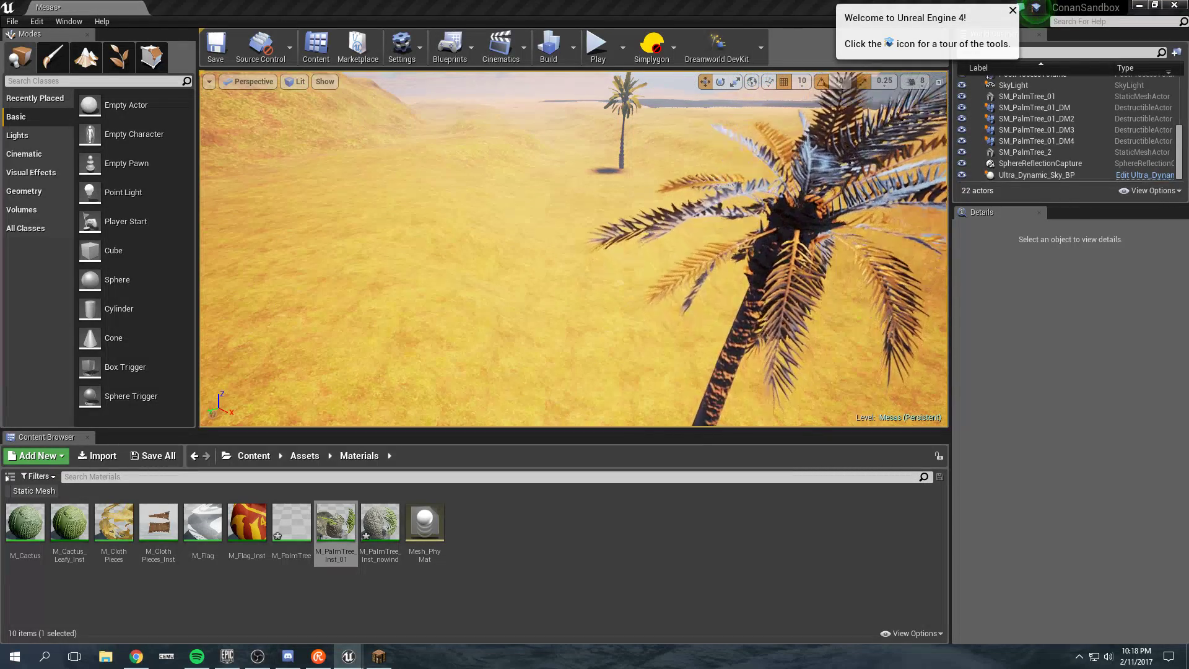
right_click_drag(574, 269, 574, 270)
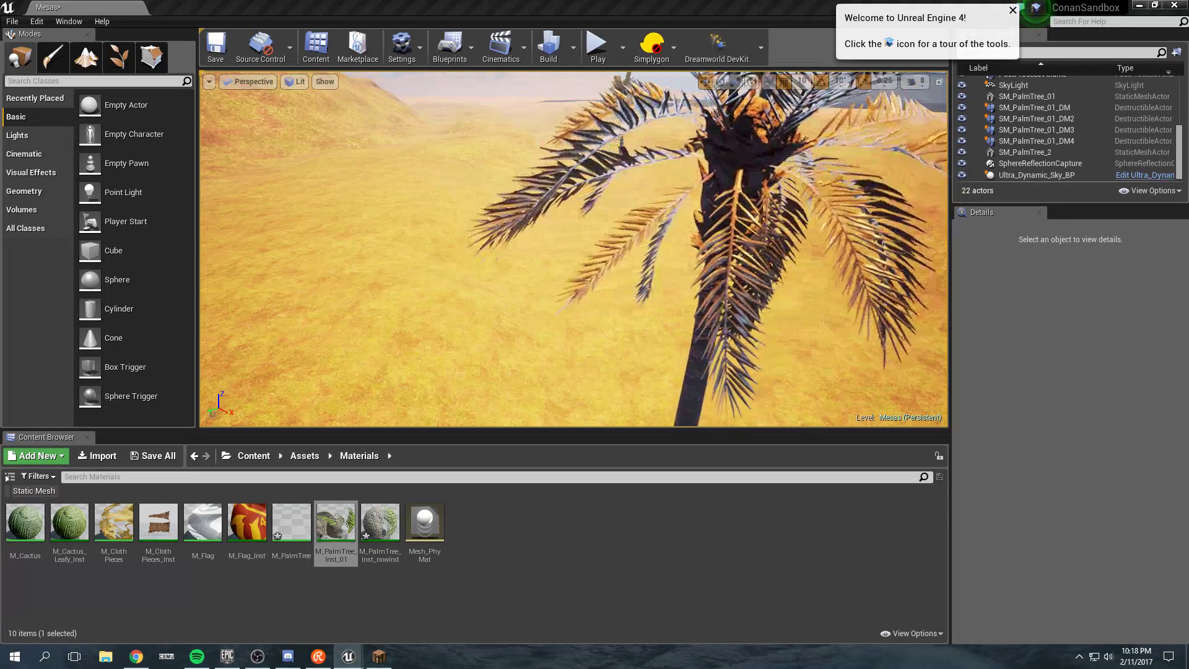
right_click_drag(574, 248, 573, 249)
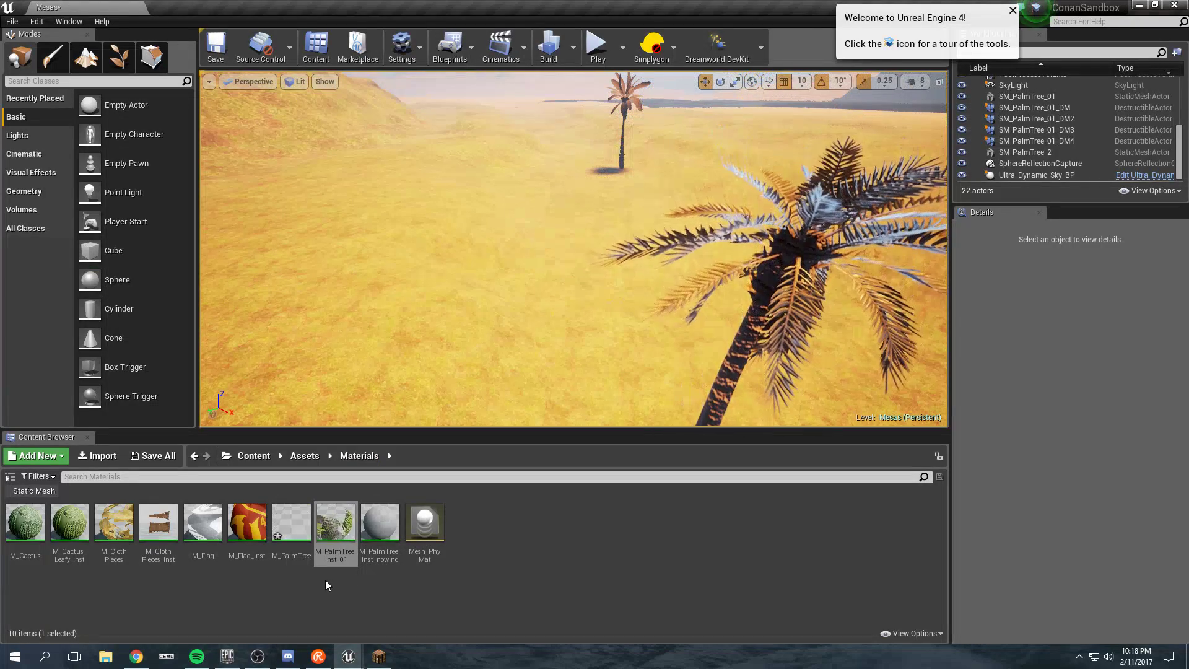
right_click(335, 543)
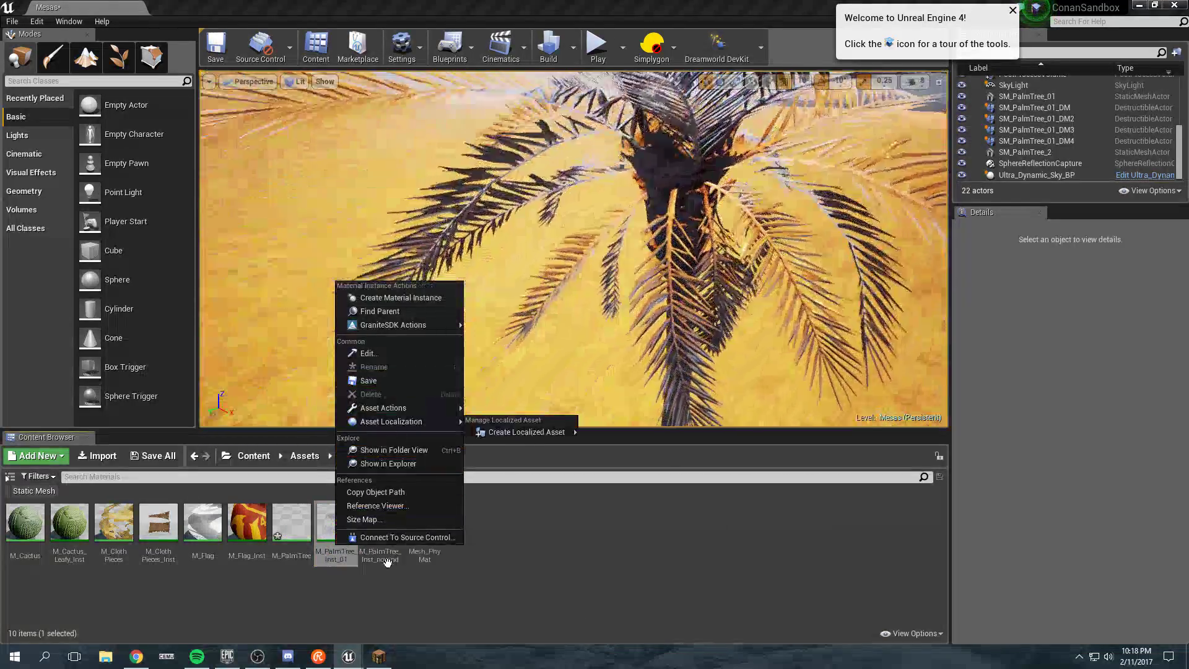
left_click(363, 607)
right_click(326, 526)
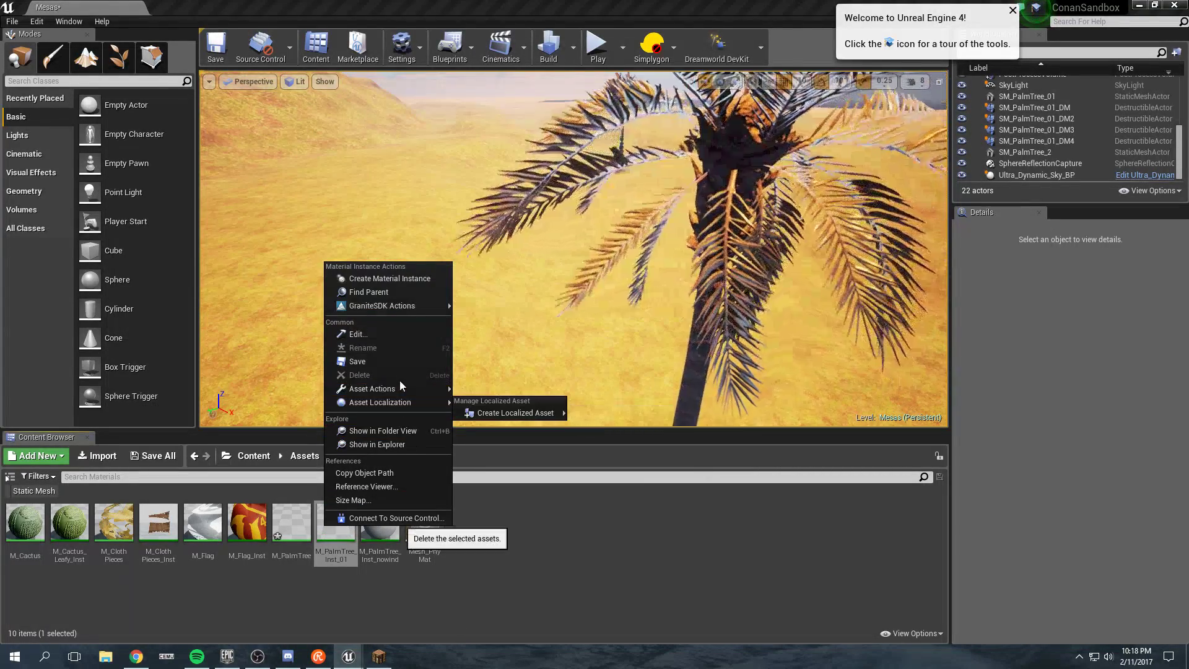
mouse_move(383, 408)
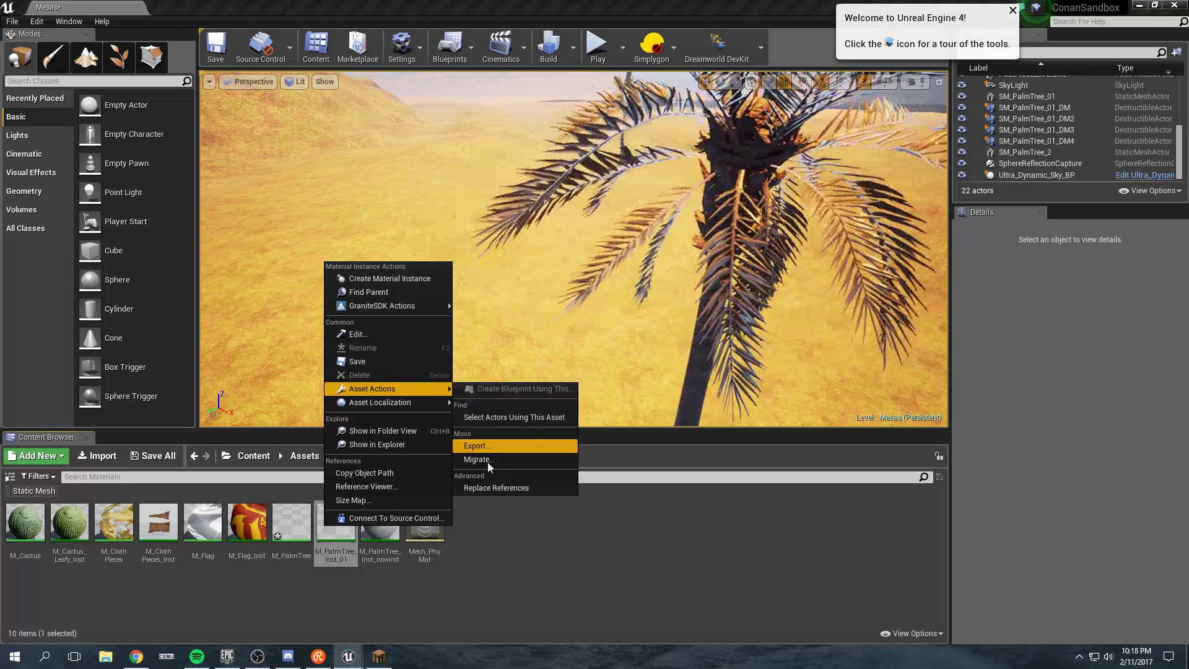
left_click(475, 490)
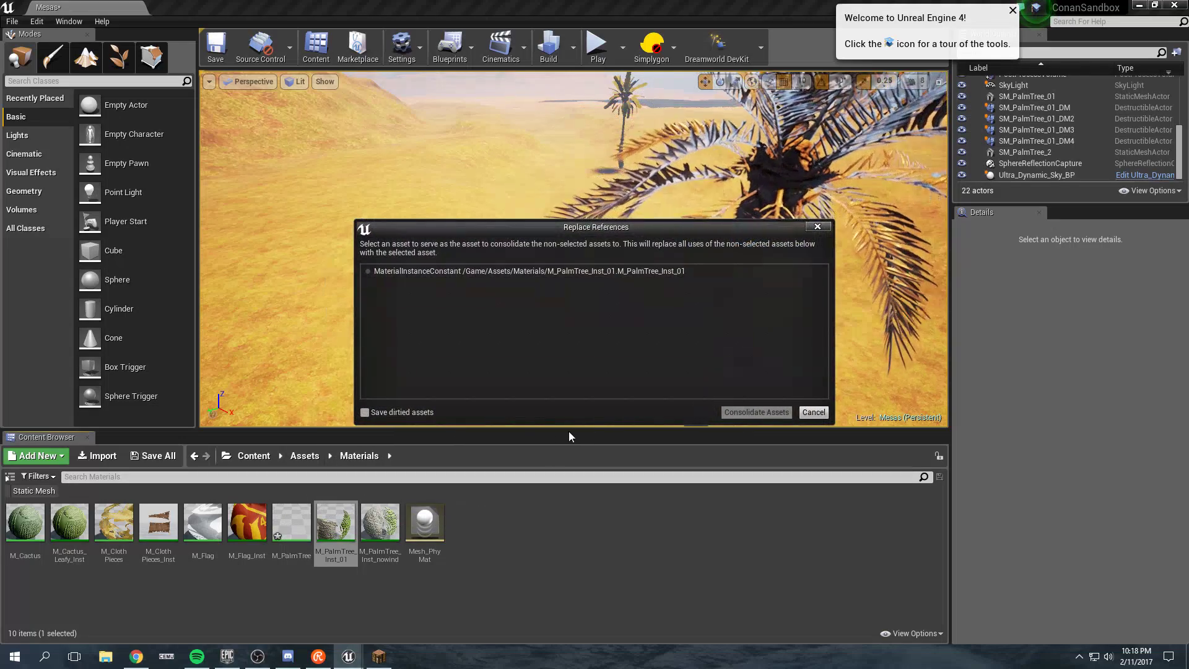
left_click(412, 414)
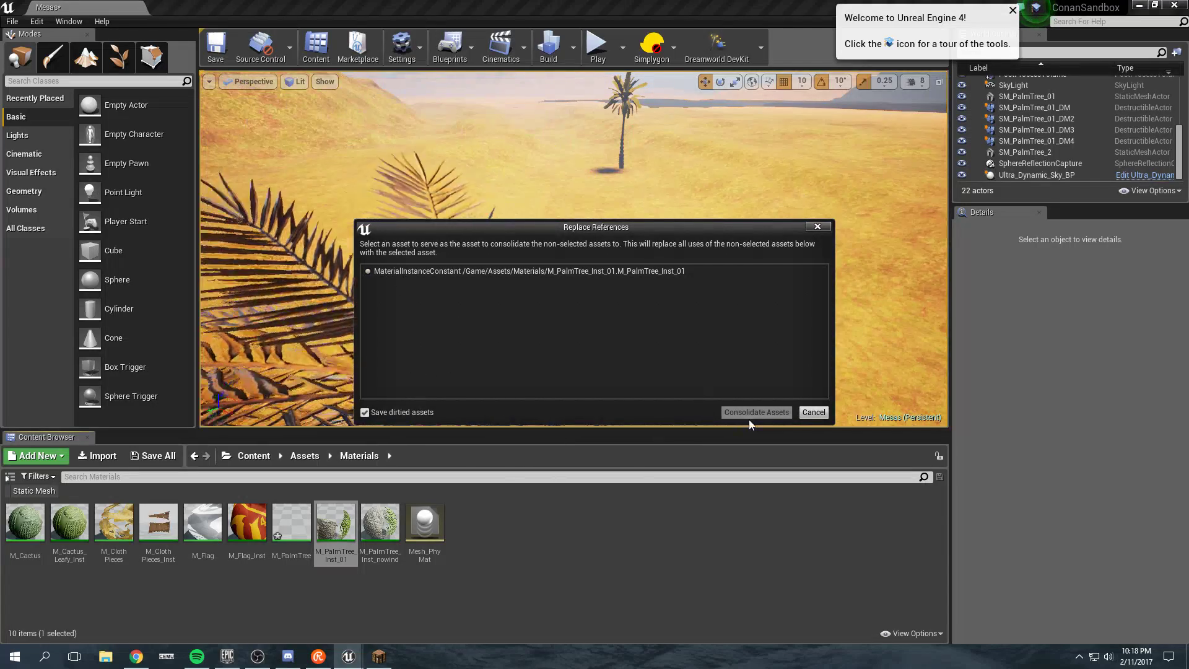
left_click(383, 411)
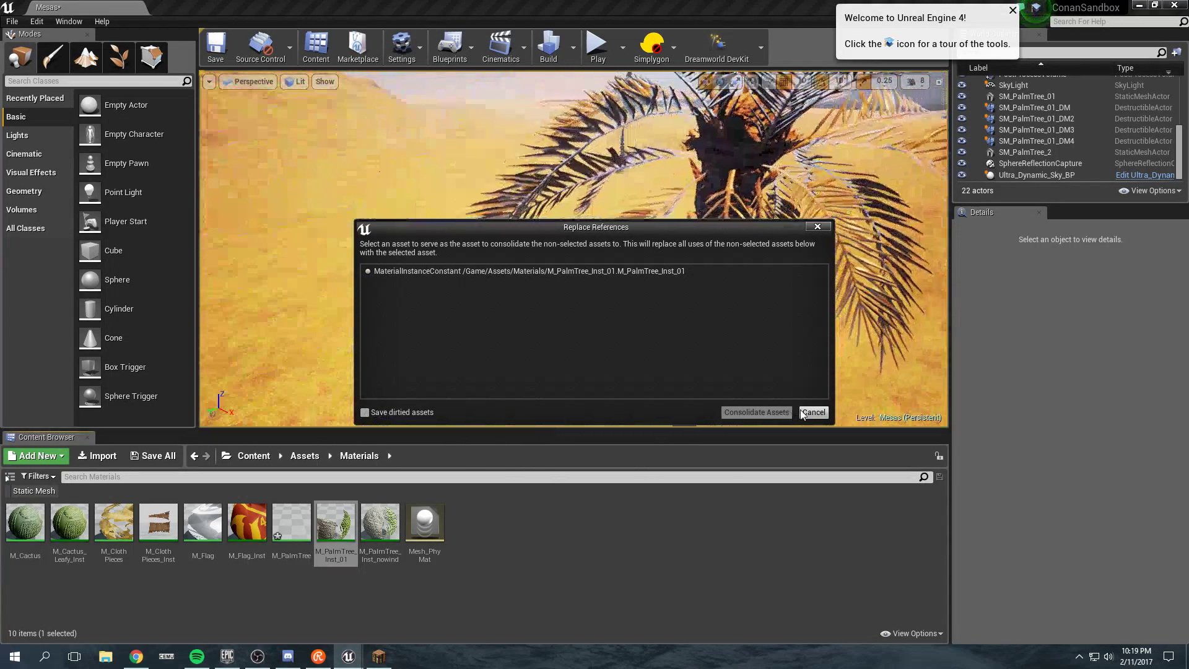
left_click(812, 411)
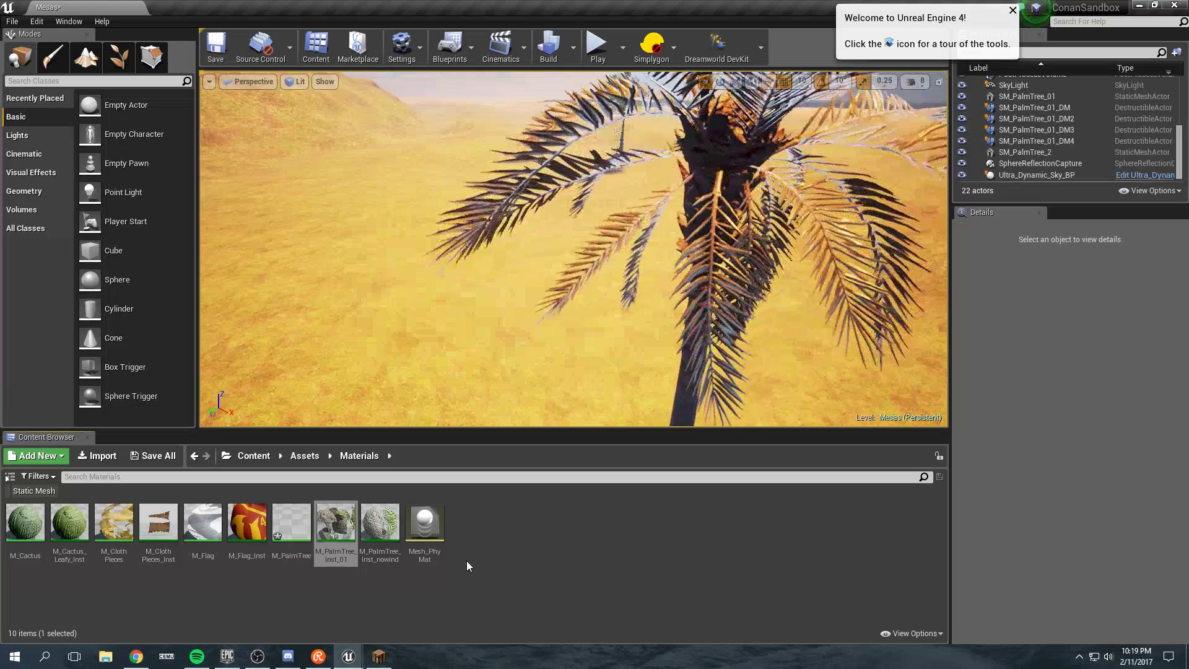
Play From Here on the ground beside the palm and walk up to its trunk
right_click_drag(521, 391, 520, 390)
right_click(468, 294)
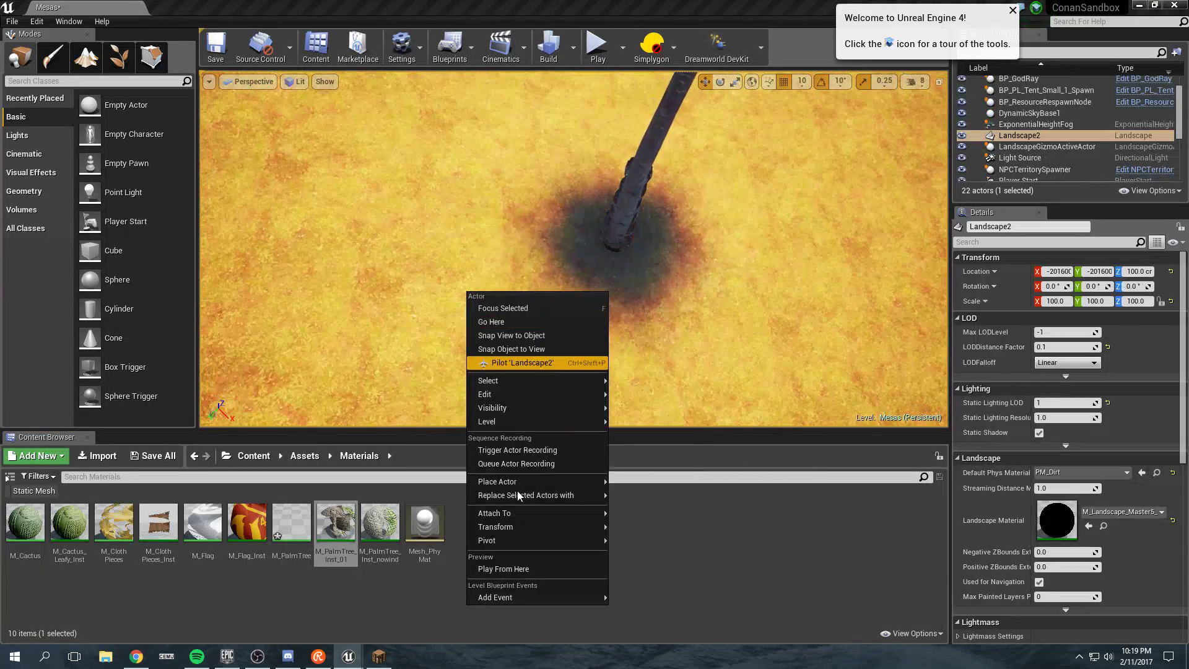
left_click(519, 570)
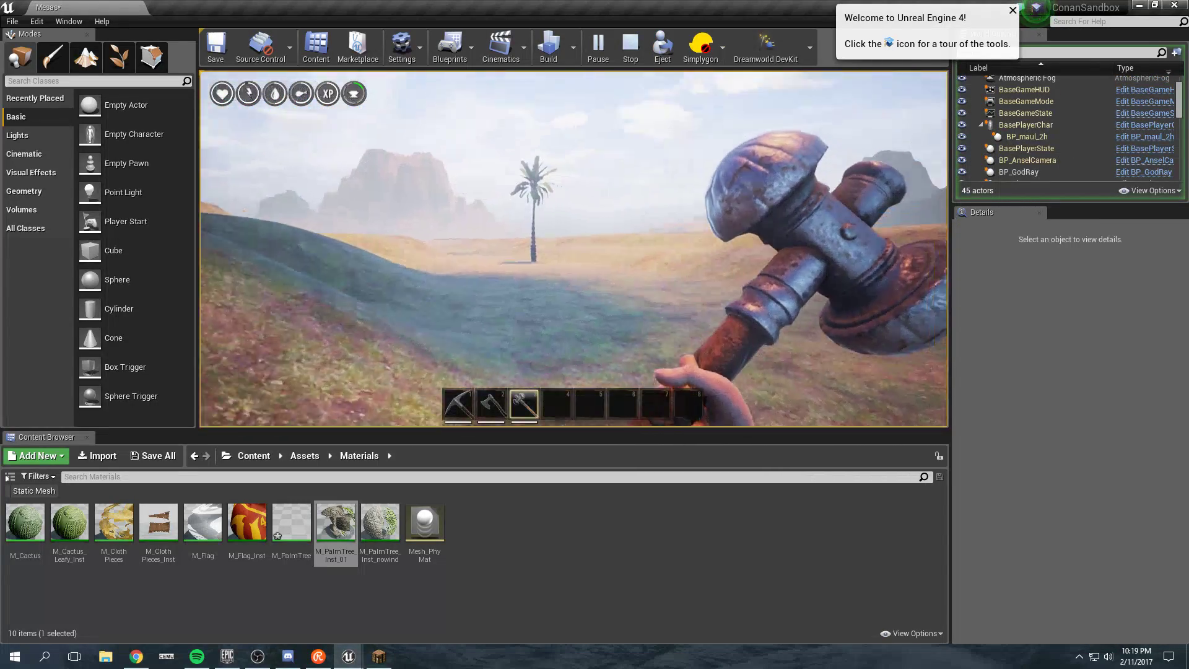
key("w")
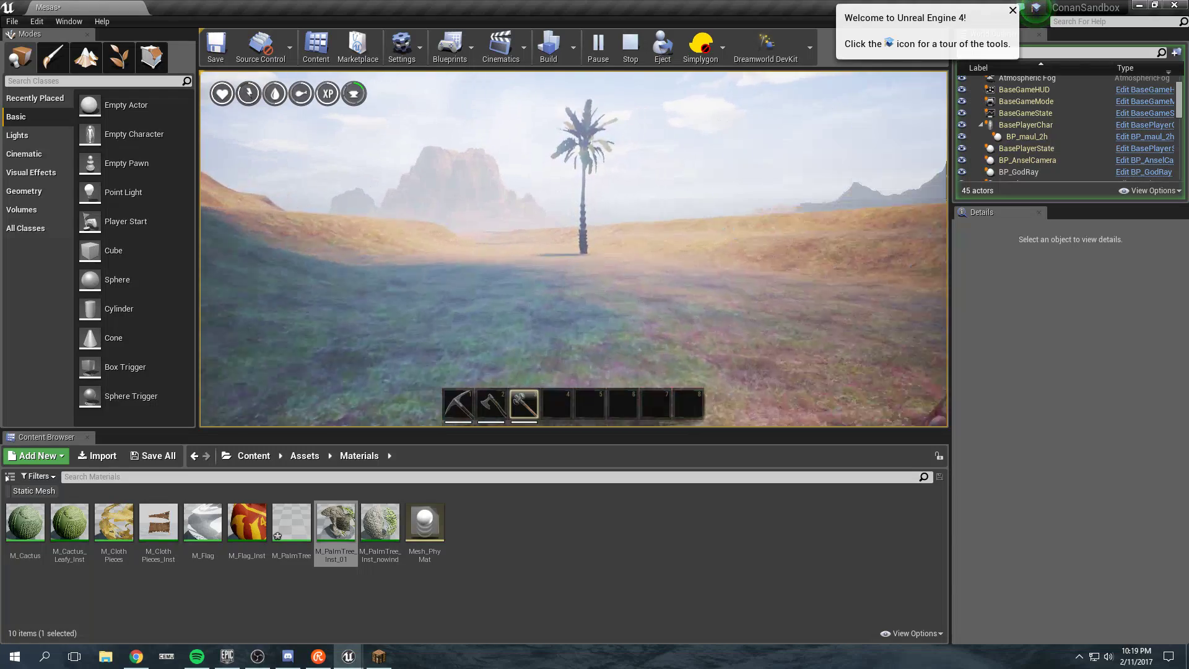
key("w")
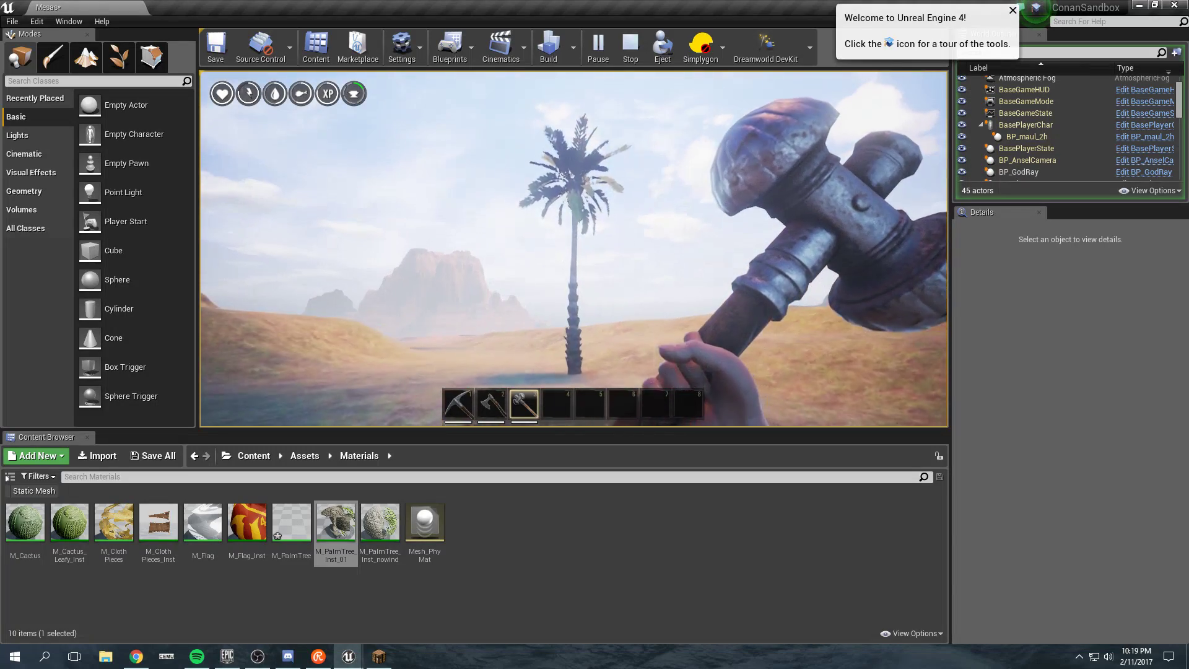
key("w")
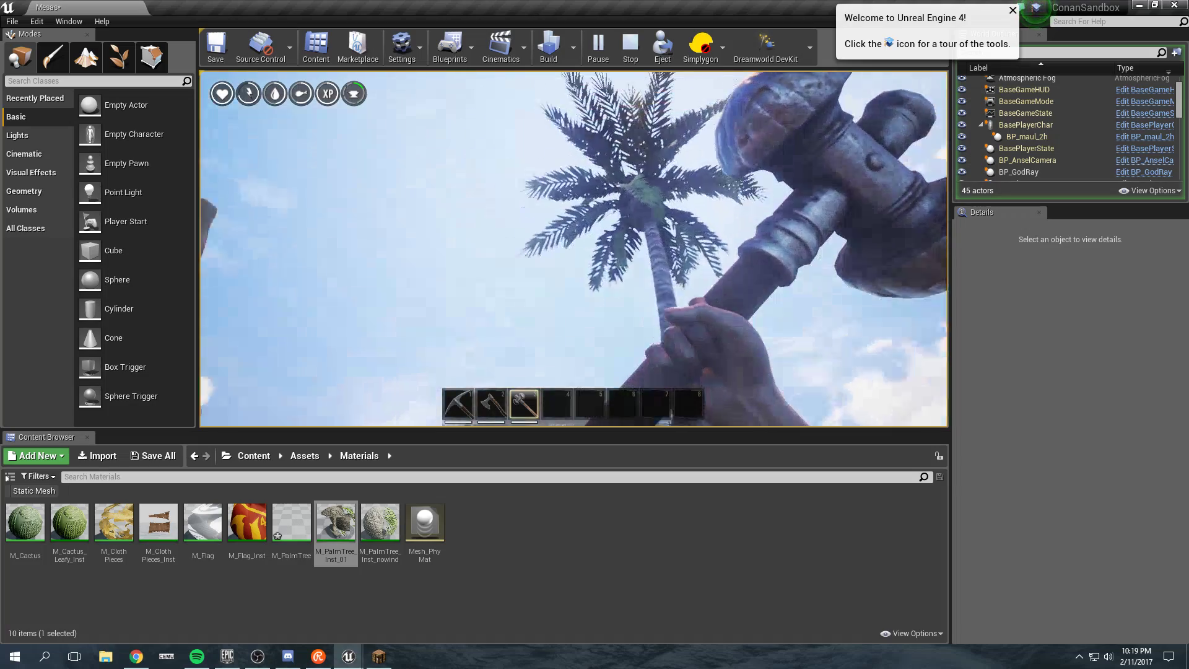
key("w")
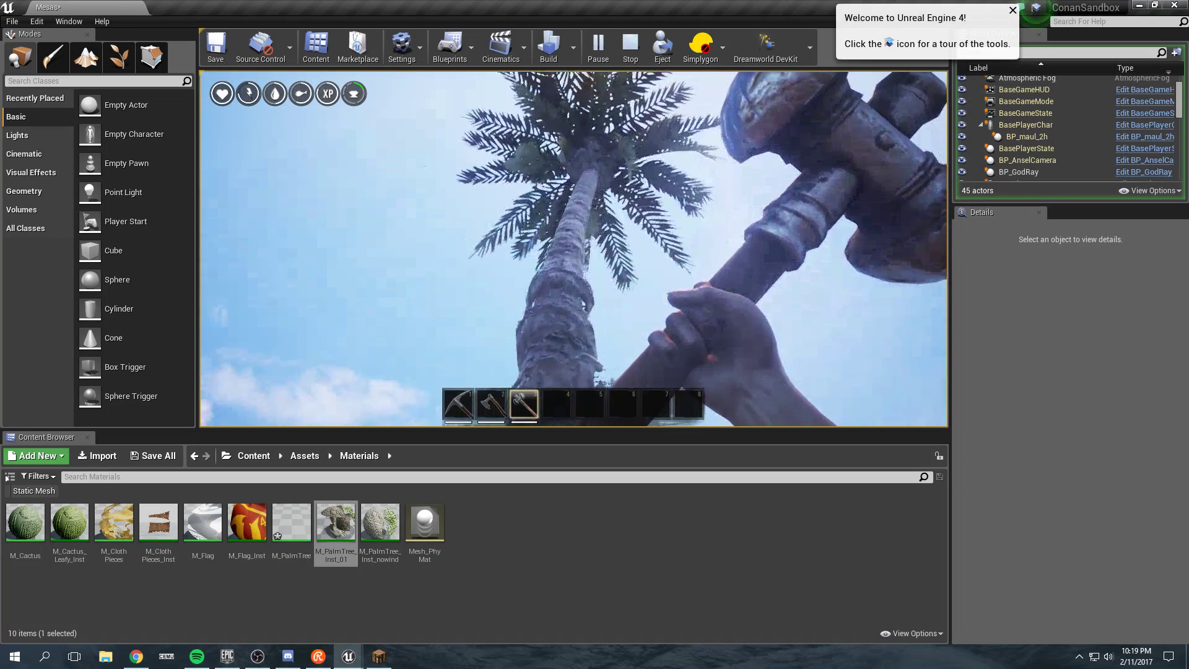
key("w")
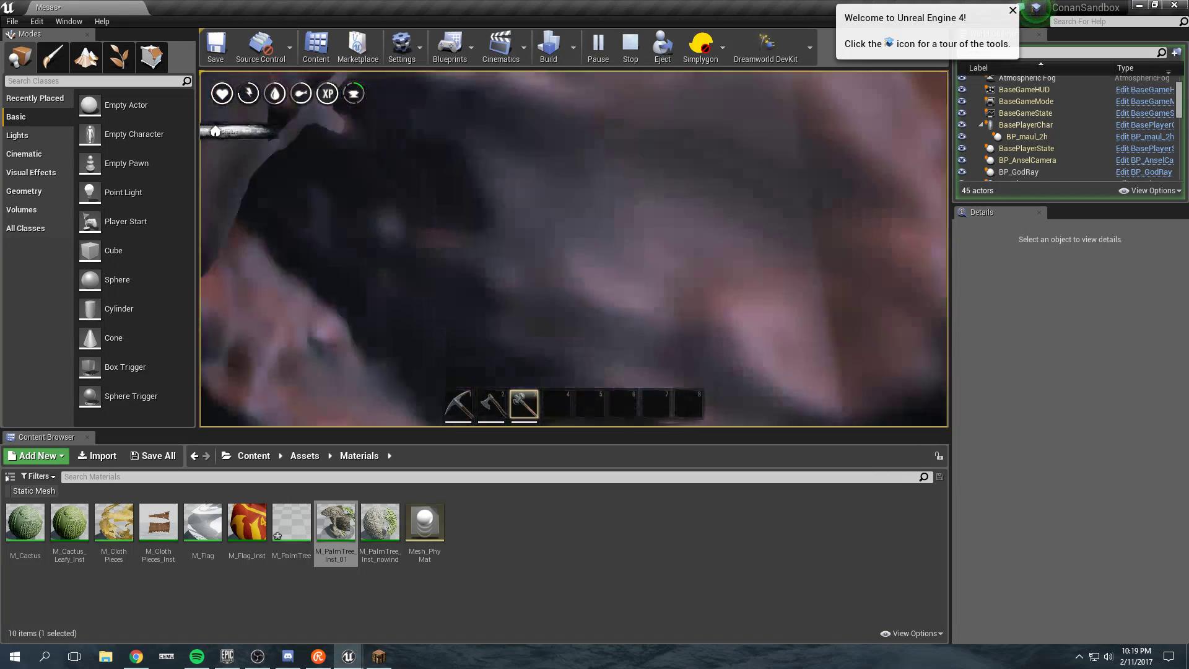
key("s")
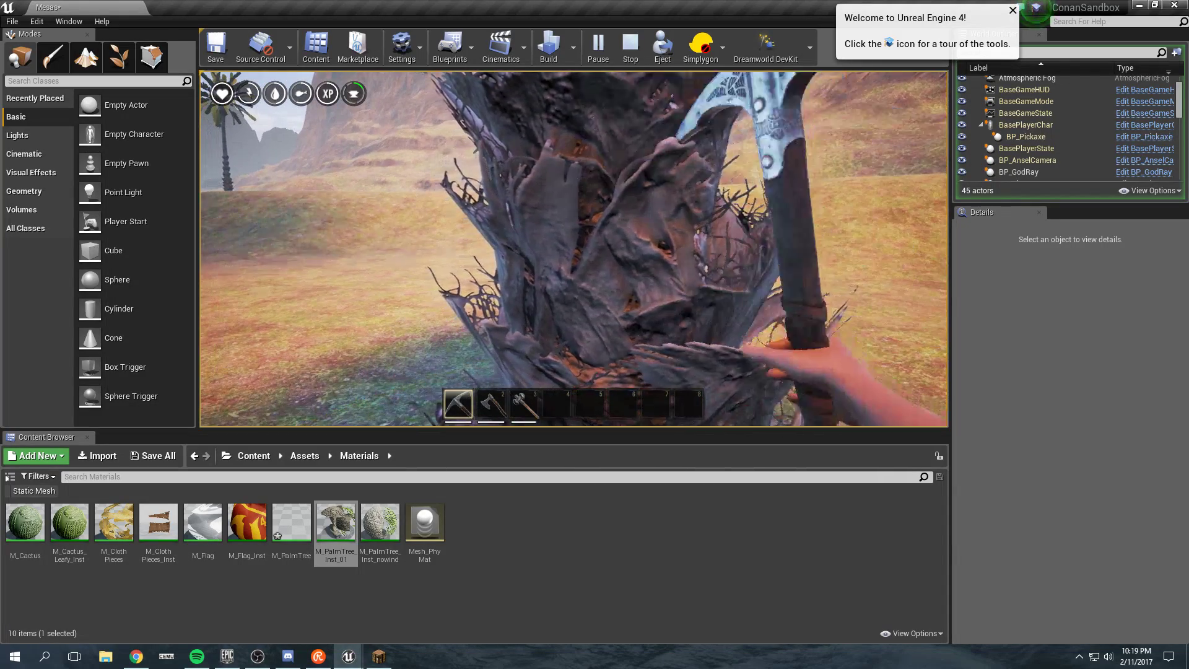
Swing the pickaxe repeatedly at the palm trunk
left_click(575, 249)
left_click(574, 249)
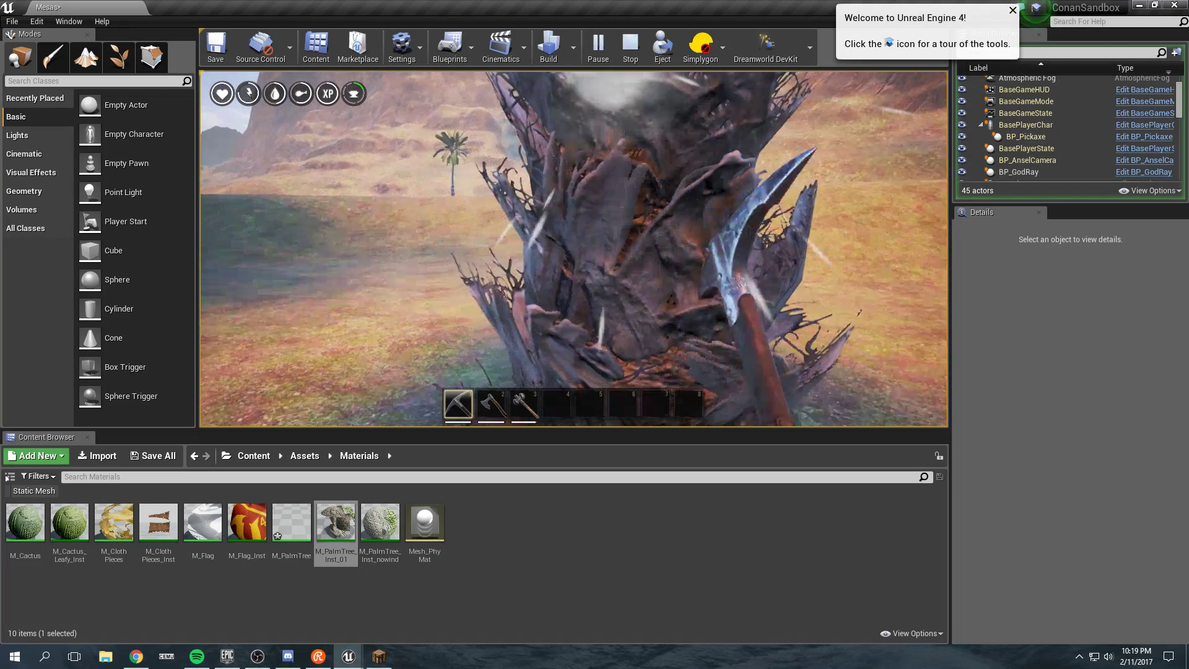
left_click(574, 249)
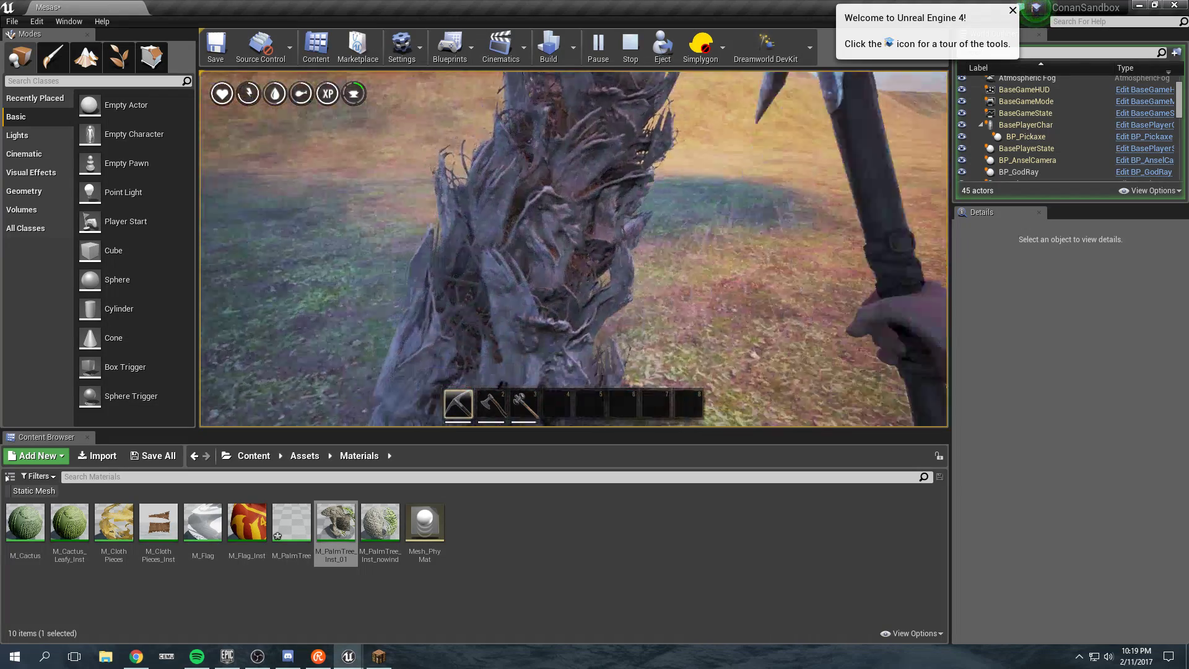
left_click(574, 249)
left_click(575, 250)
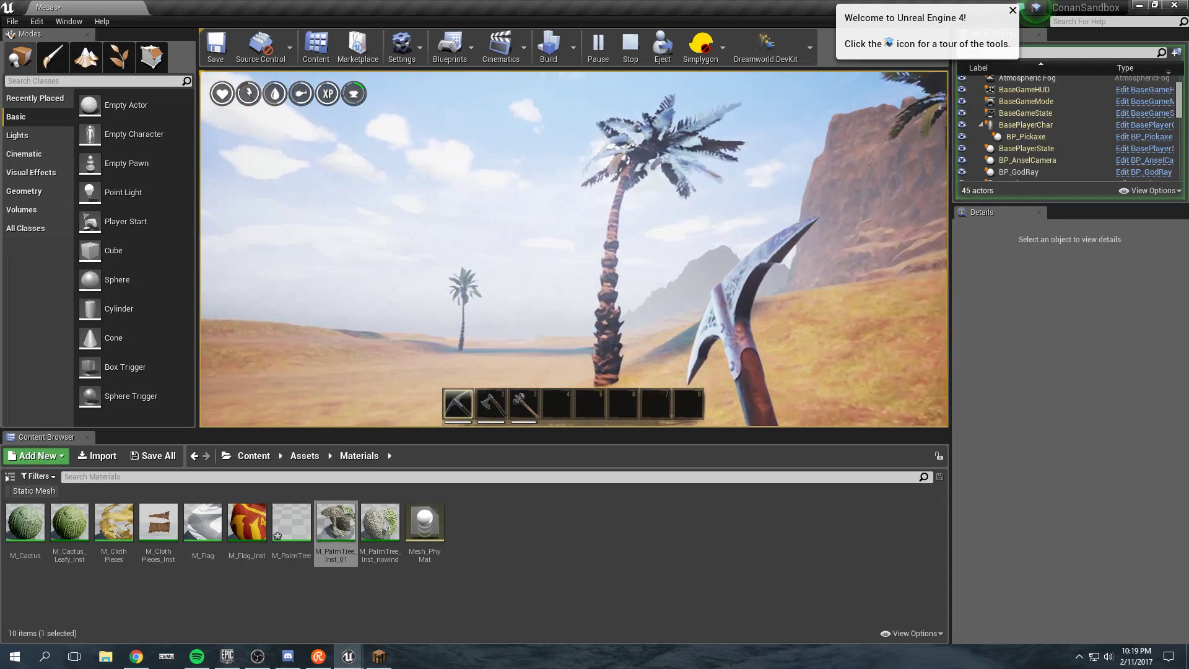
left_click(574, 249)
left_click(574, 249)
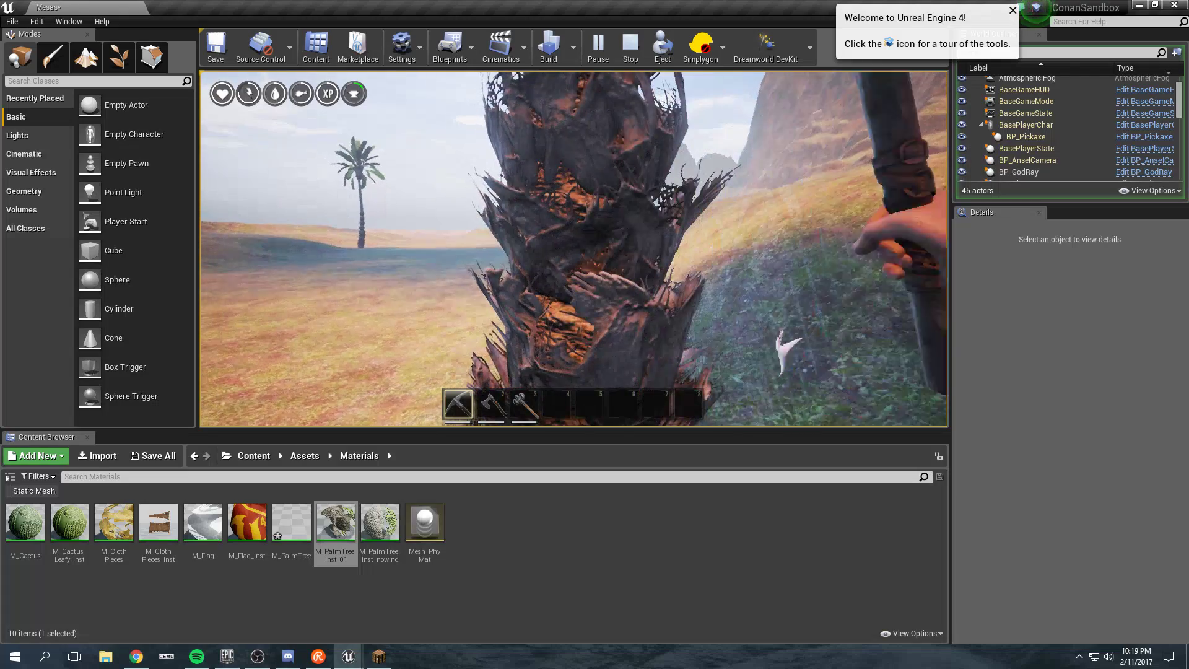
left_click(574, 250)
left_click(574, 249)
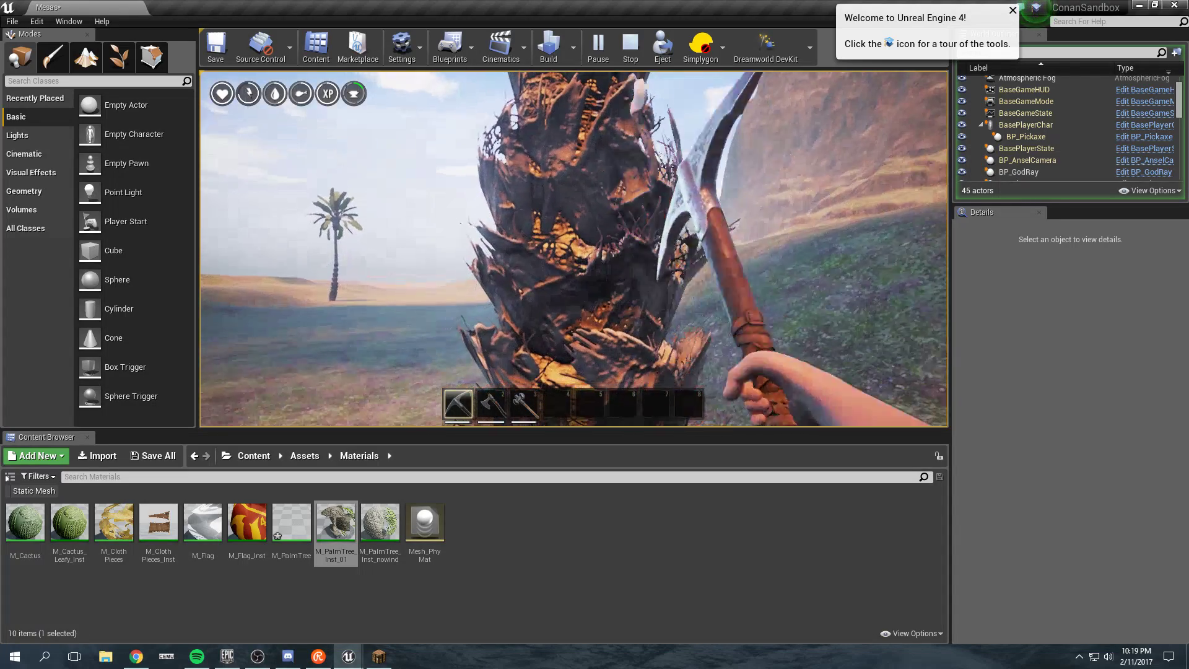
Chop at other palm trunks while moving, then press Esc to stop the play session
left_click(574, 249)
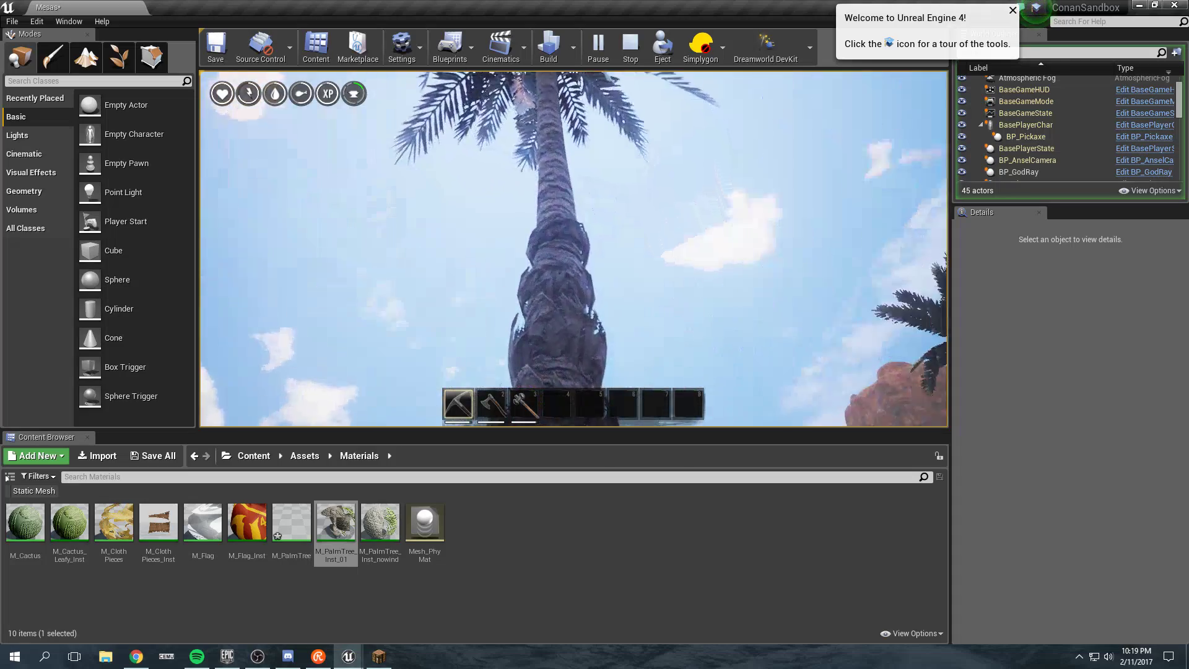
left_click(574, 249)
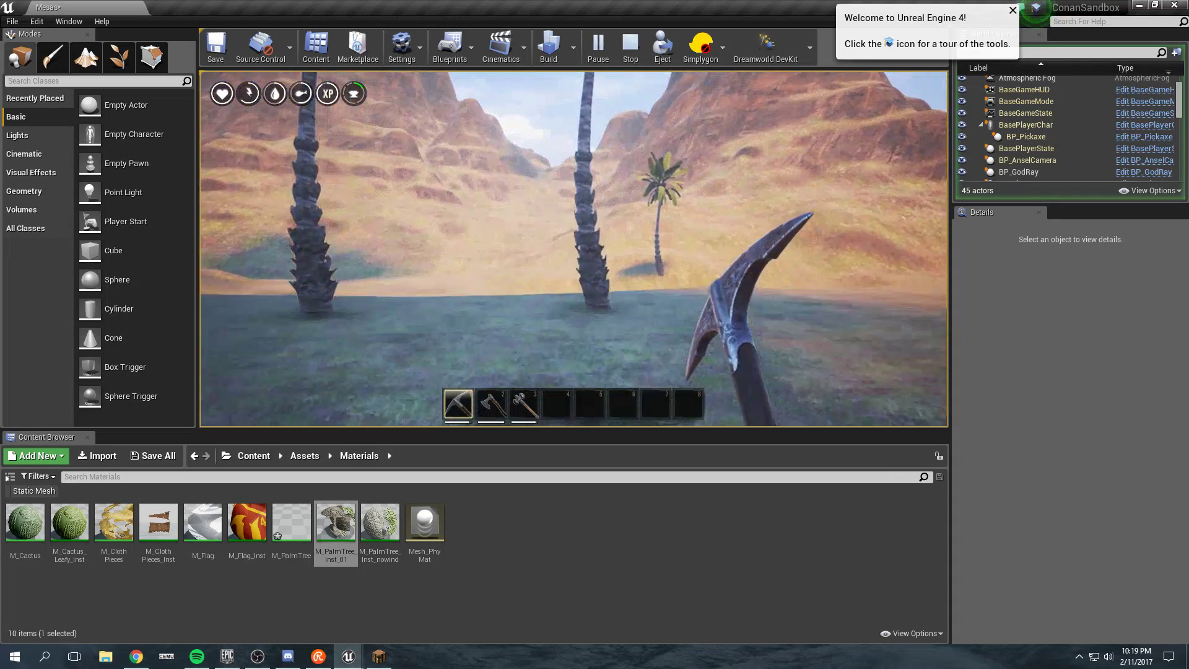
key("w")
left_click(574, 249)
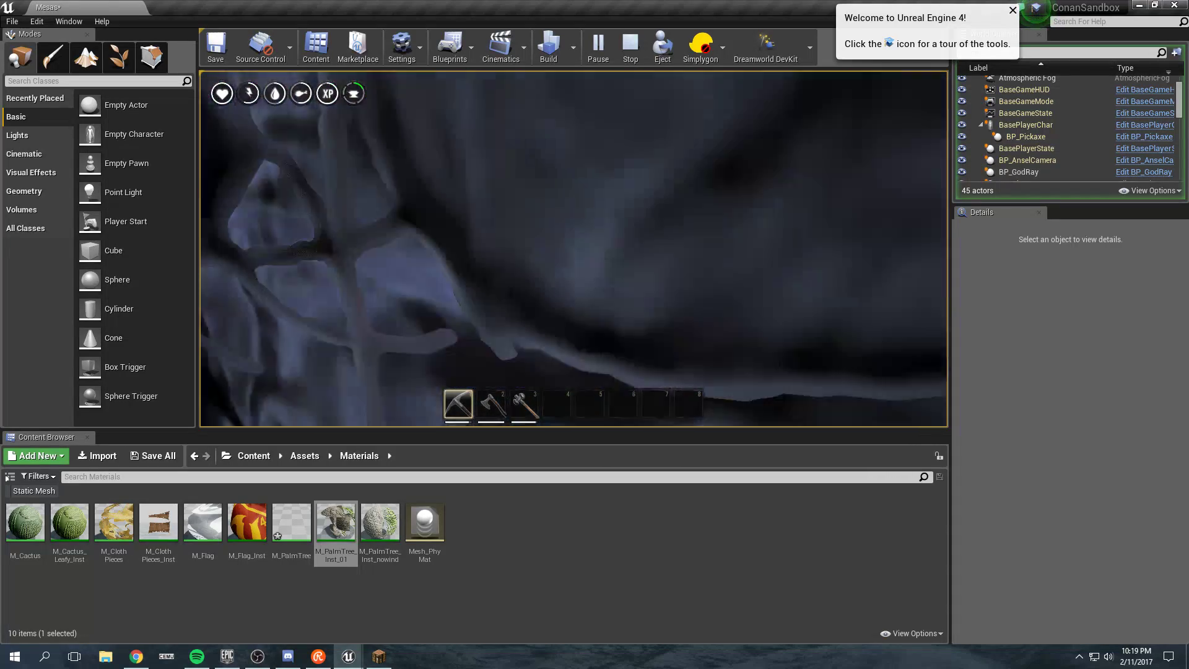
key("s")
left_click(575, 250)
left_click(574, 249)
key("s")
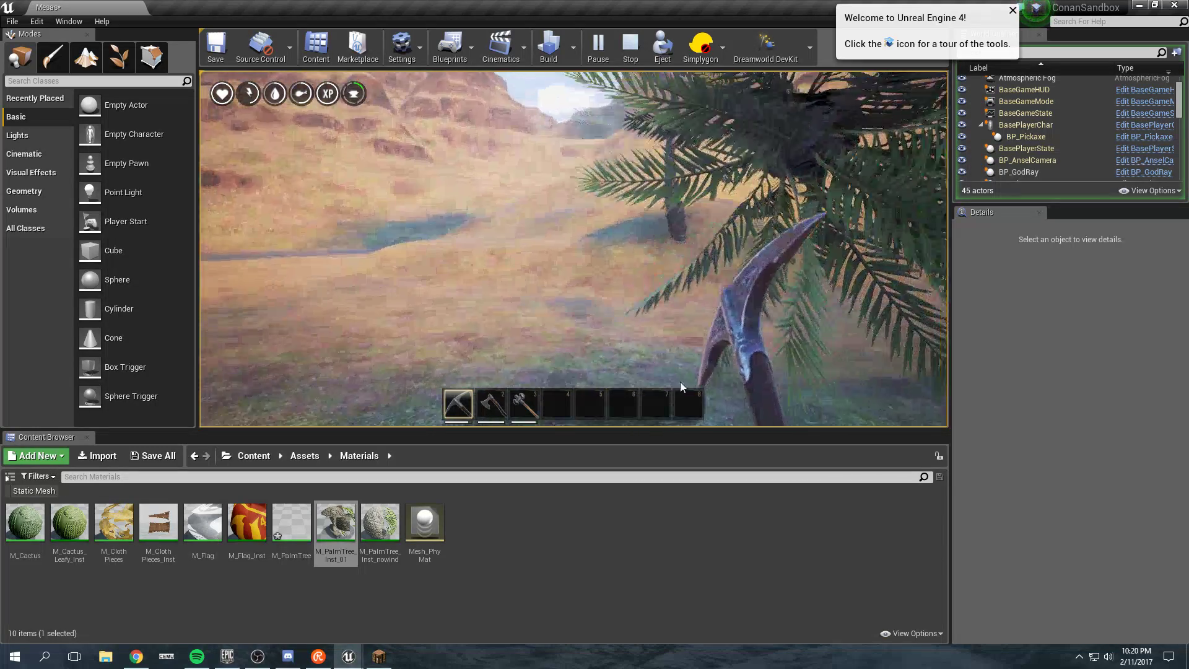
key("Escape")
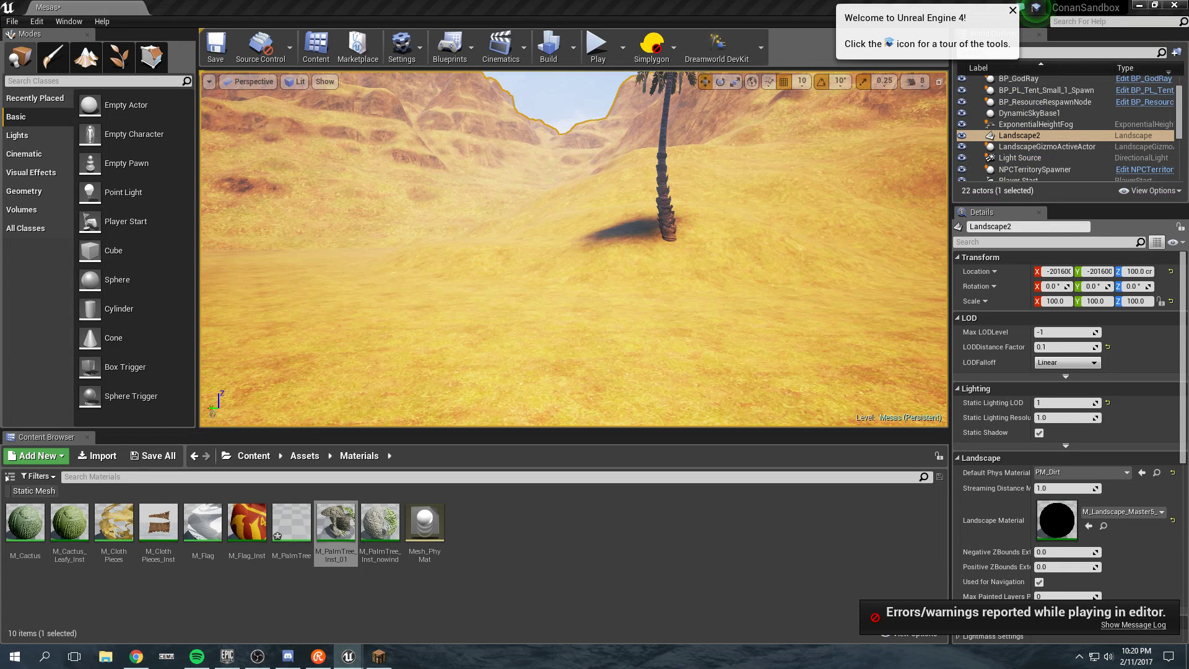
Save only the Mesas level, then exit the editor with Don't Save for the other assets
left_click(152, 455)
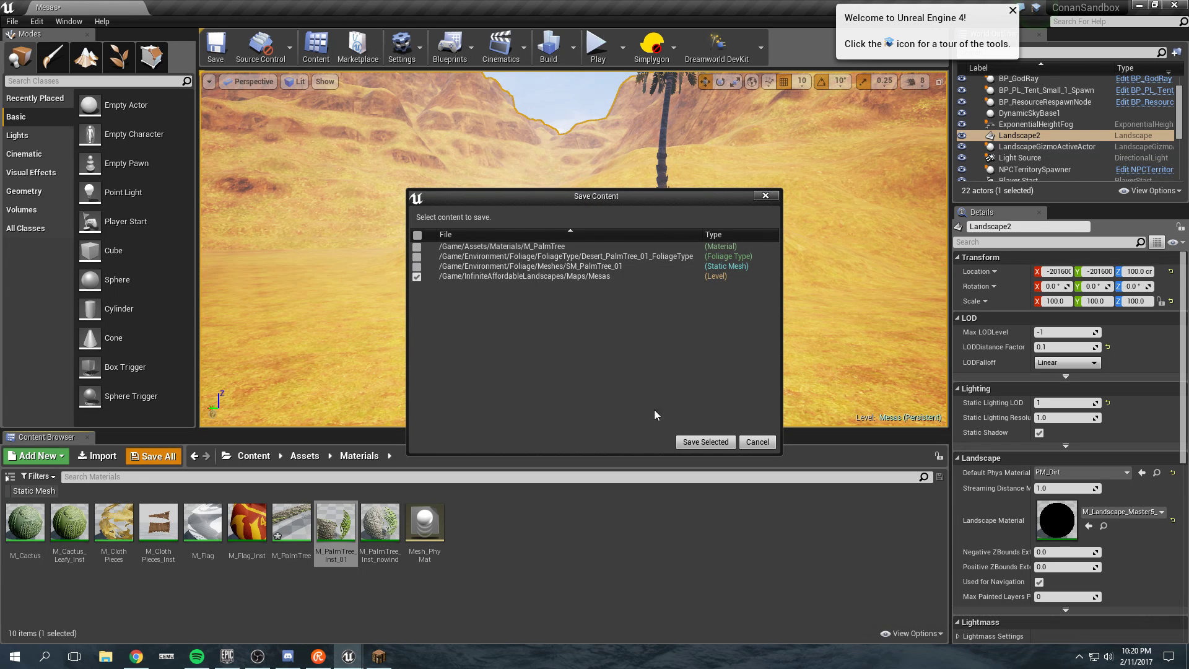
left_click(708, 443)
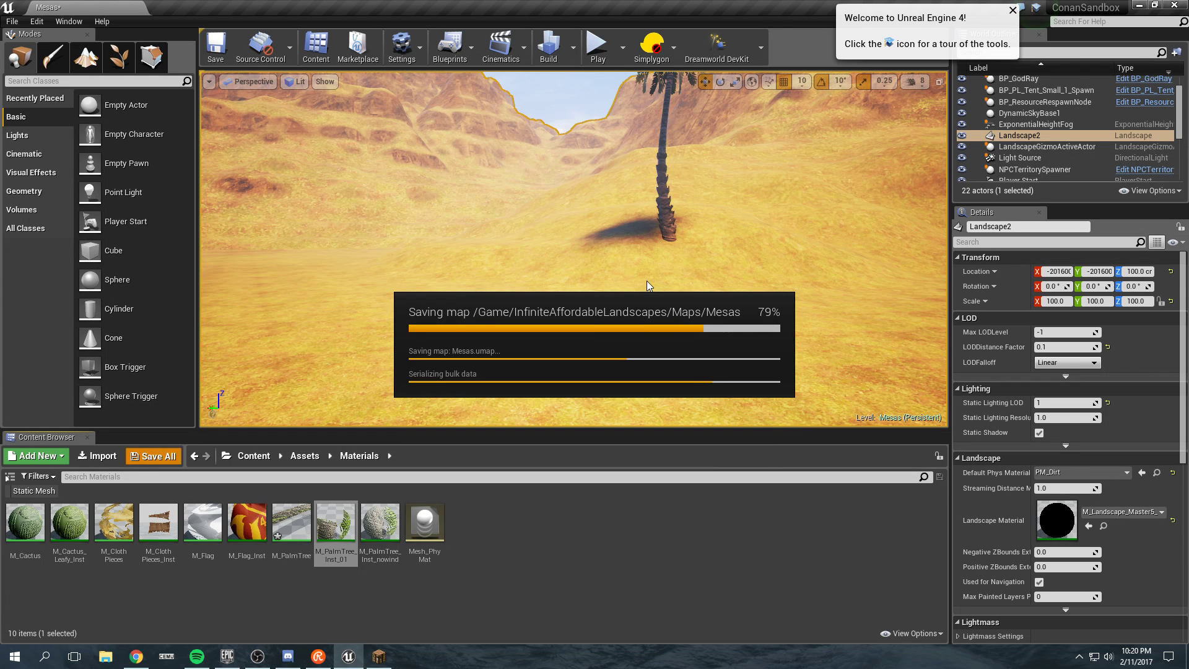
left_click(1176, 6)
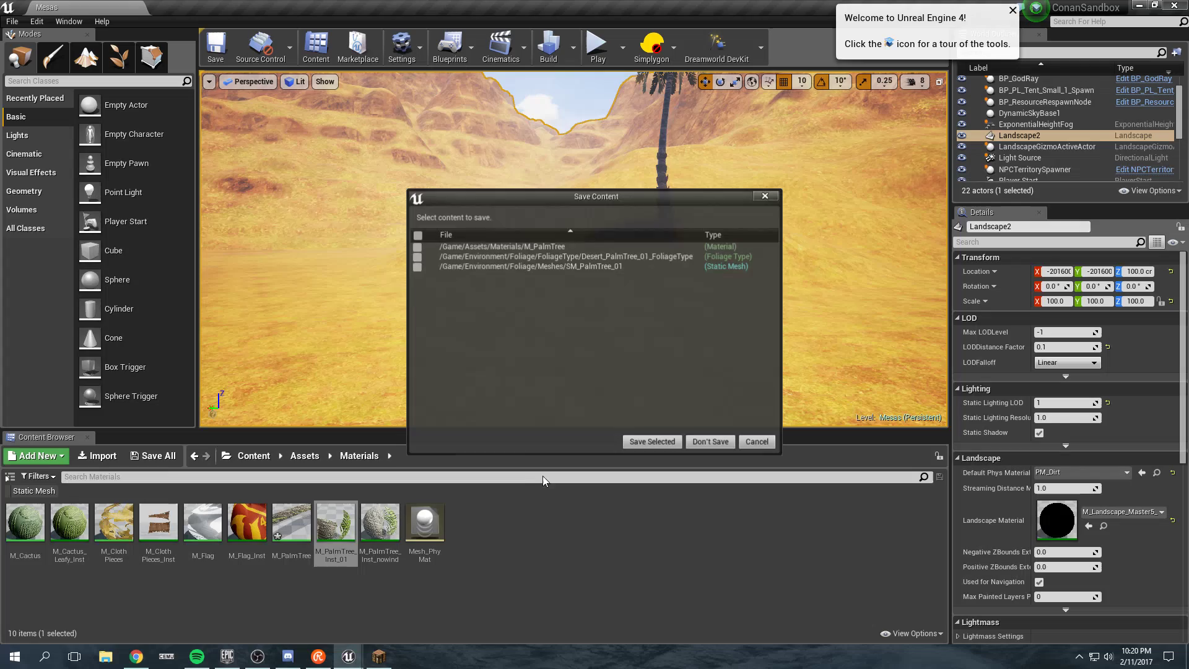
left_click(699, 443)
Close the Minecraft window and bring the Epic Games Launcher back from the taskbar
key("alt+F4")
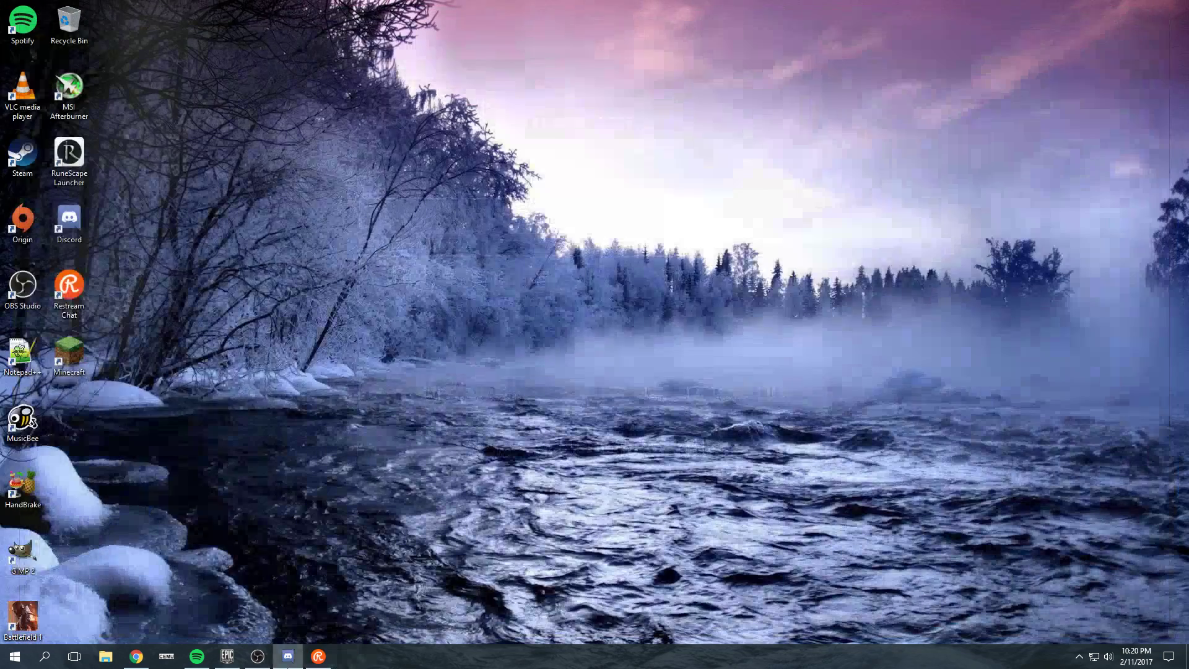
left_click(227, 656)
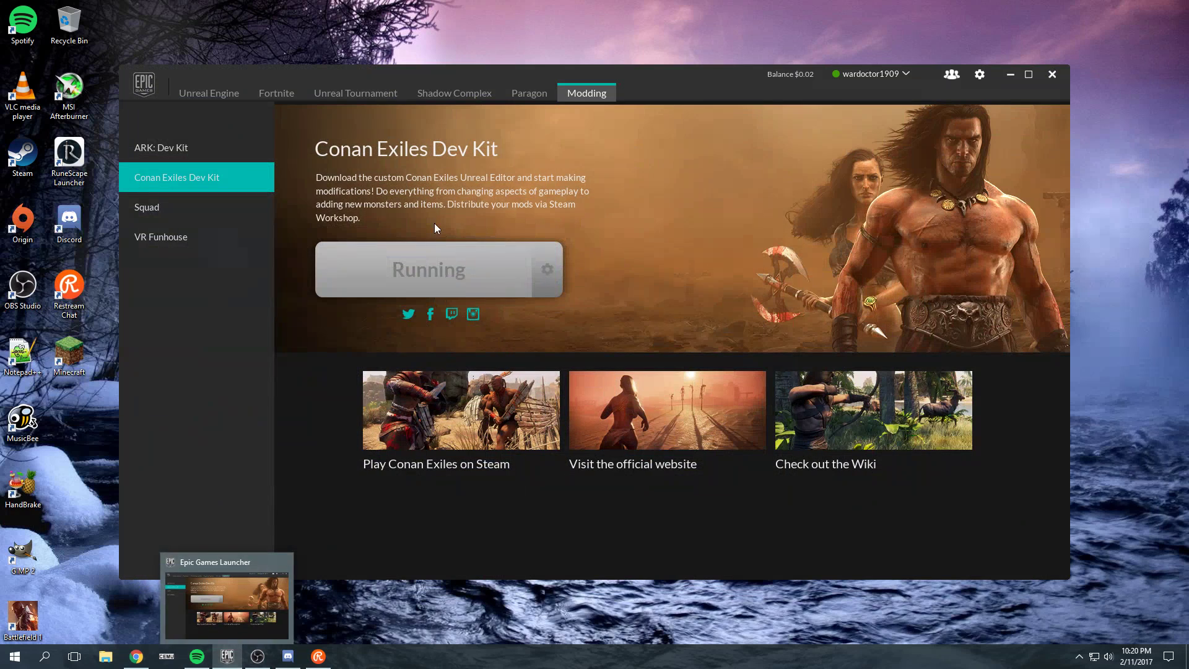